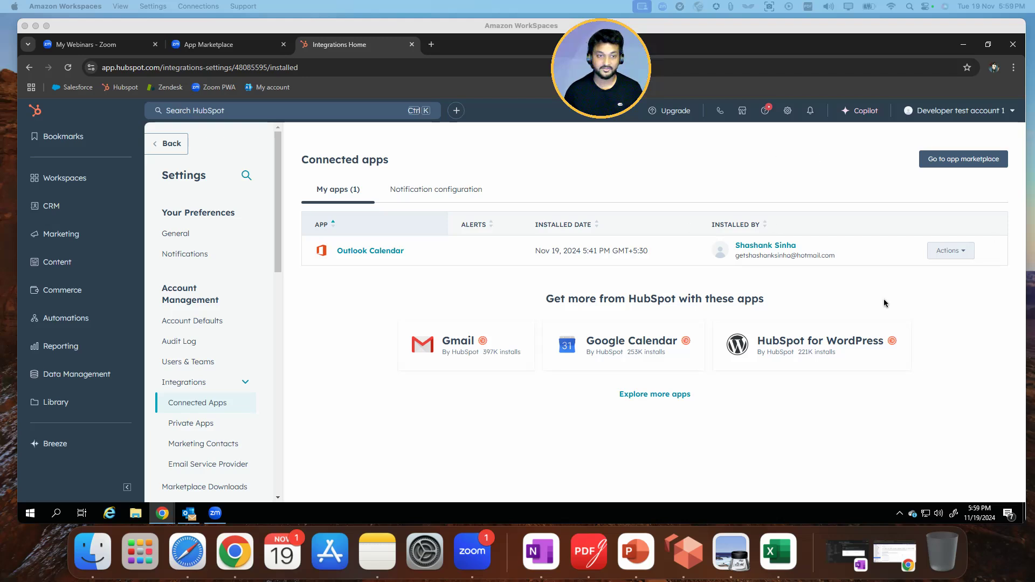
Check the added apps in the Zoom App Marketplace and the connected apps in HubSpot's integration settings.
click(221, 49)
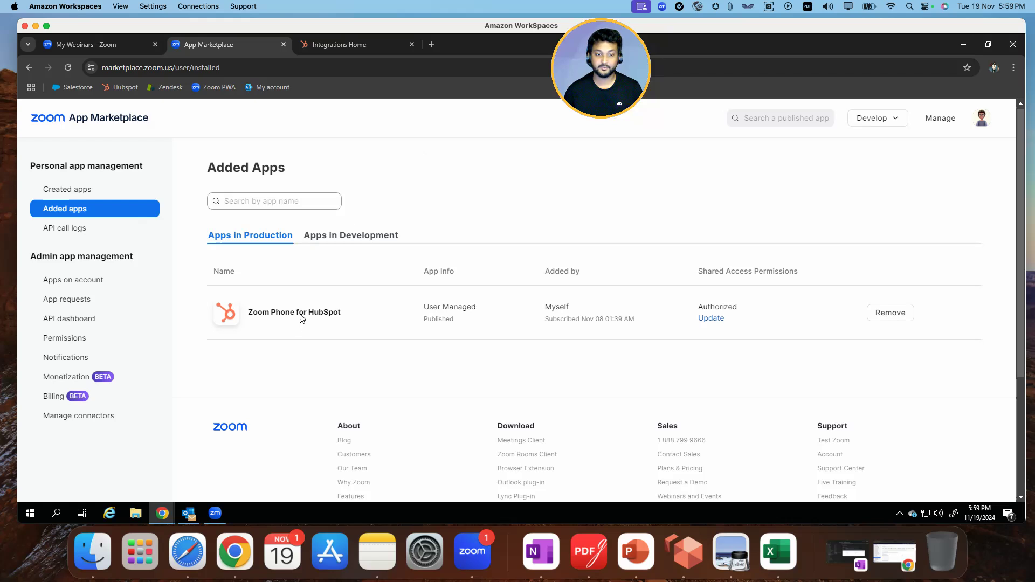
click(352, 45)
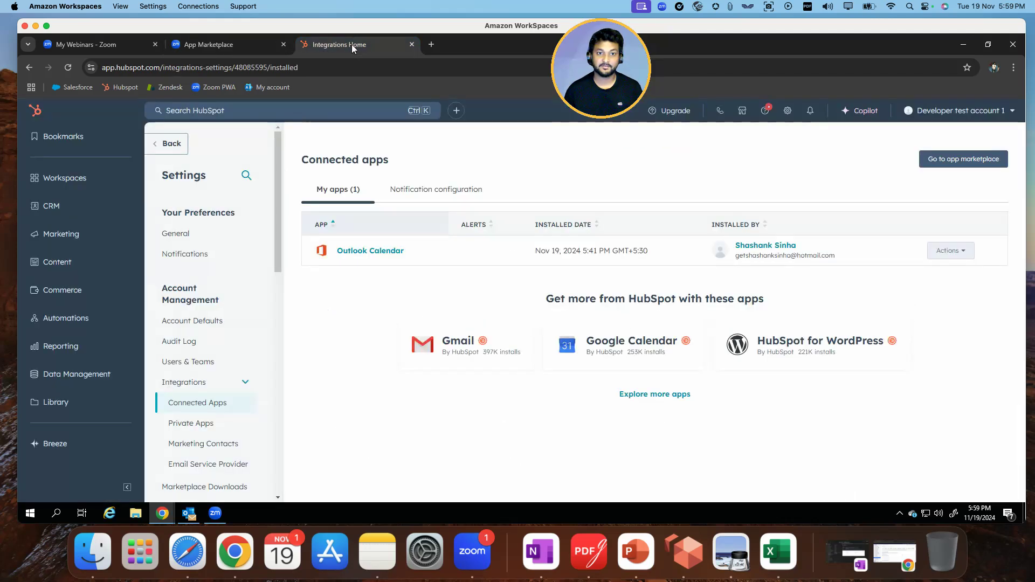
click(788, 115)
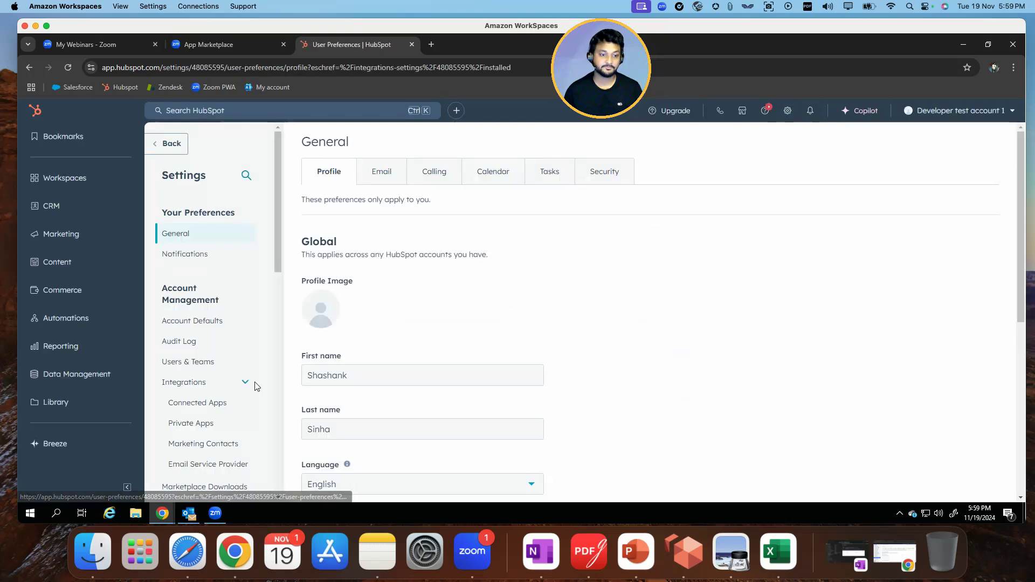
click(212, 408)
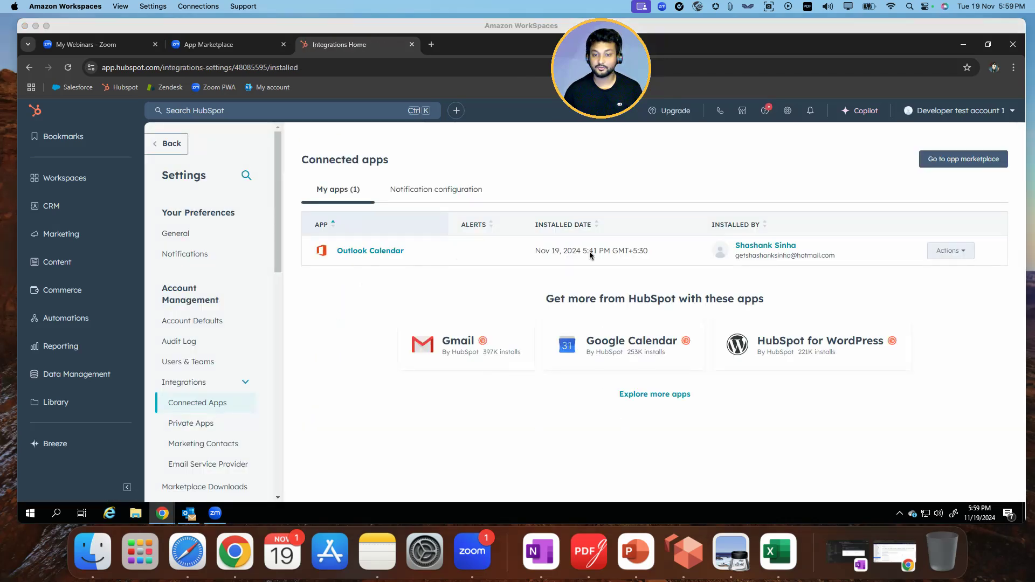
click(814, 202)
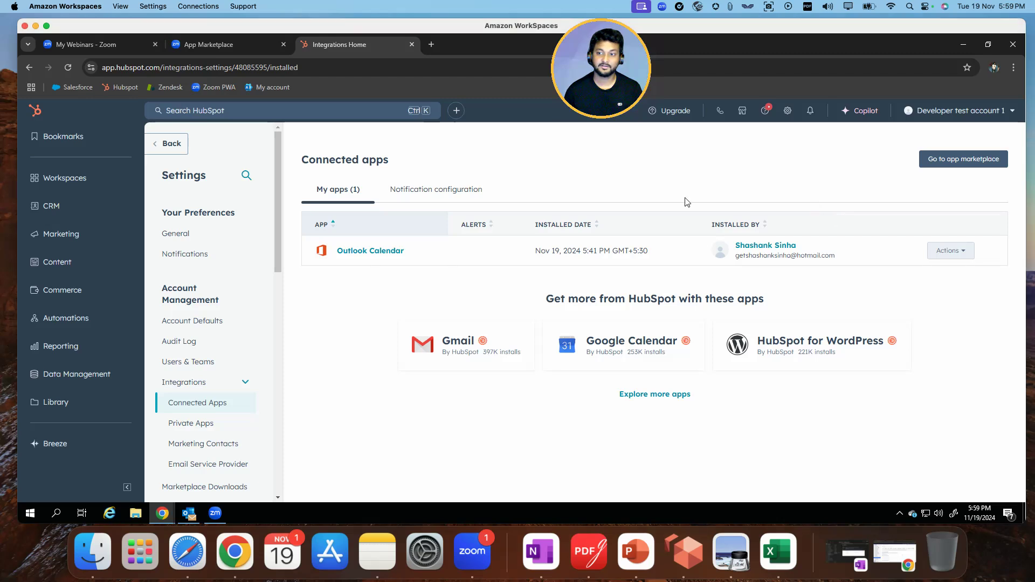
Search the HubSpot App Marketplace for "zoom" and open the listing of the Zoom app by HubSpot.
click(957, 162)
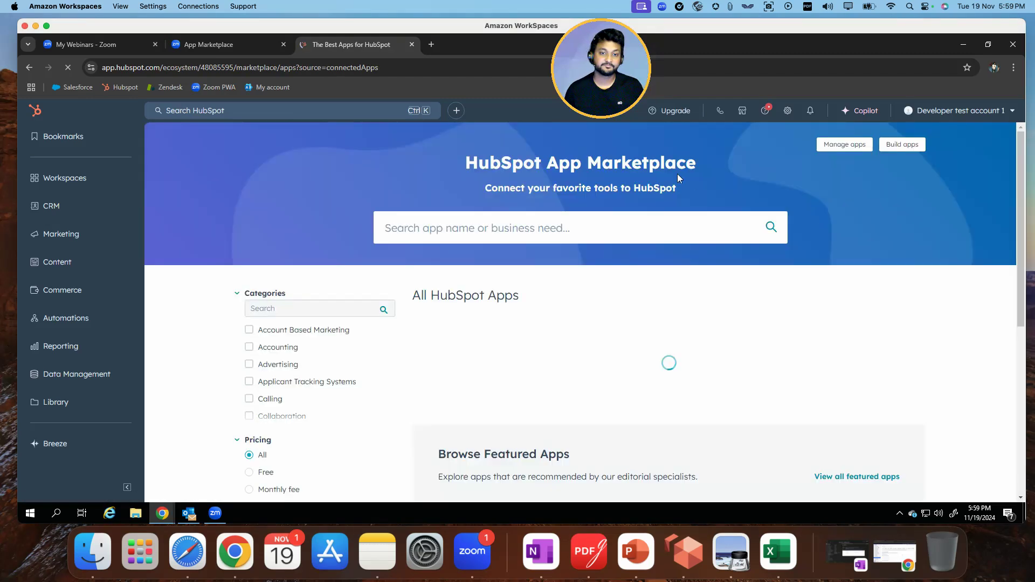
click(502, 227)
text(zoom)
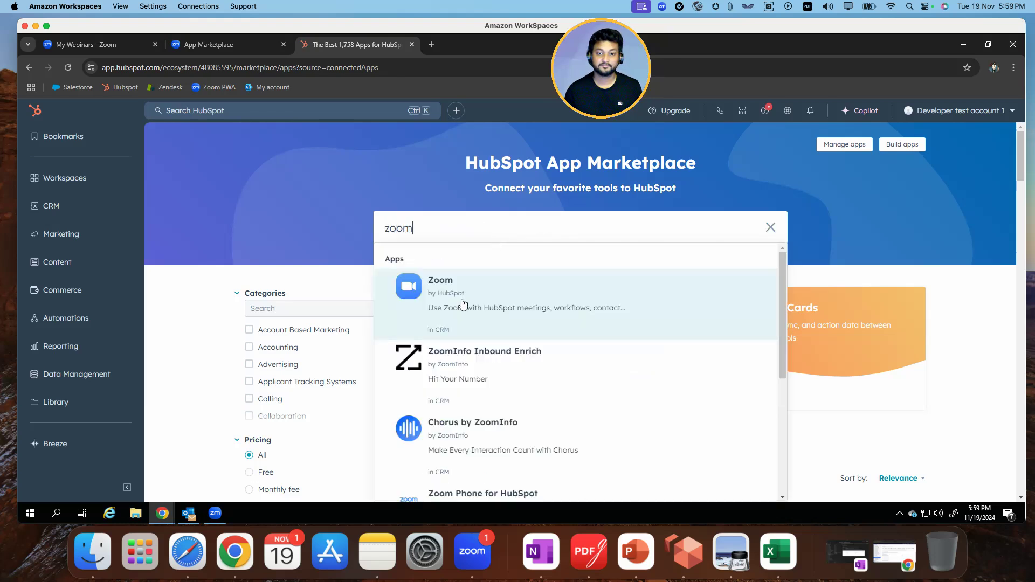
click(470, 300)
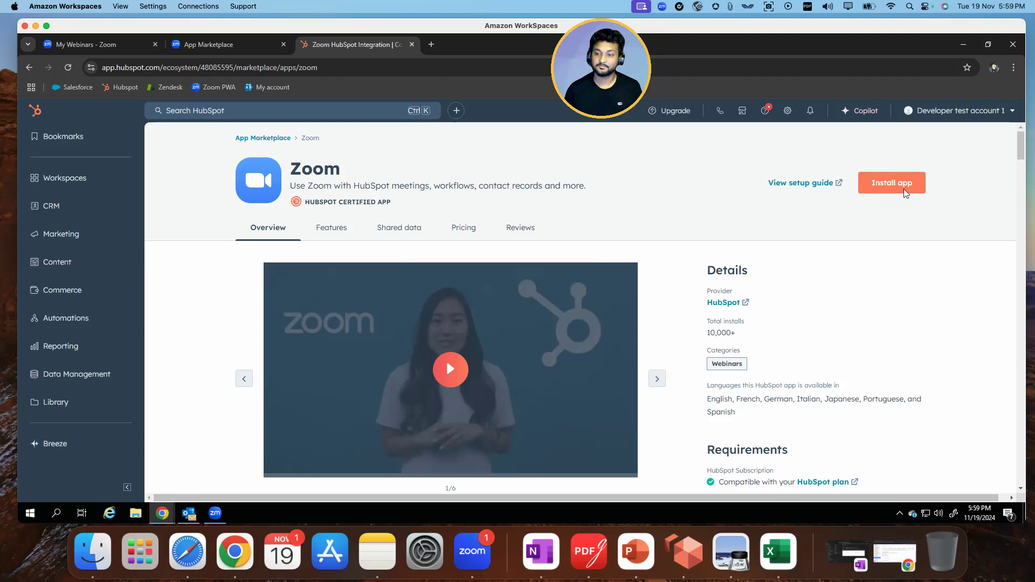
Install the Zoom app in HubSpot and allow the requested access to the Zoom account.
click(905, 192)
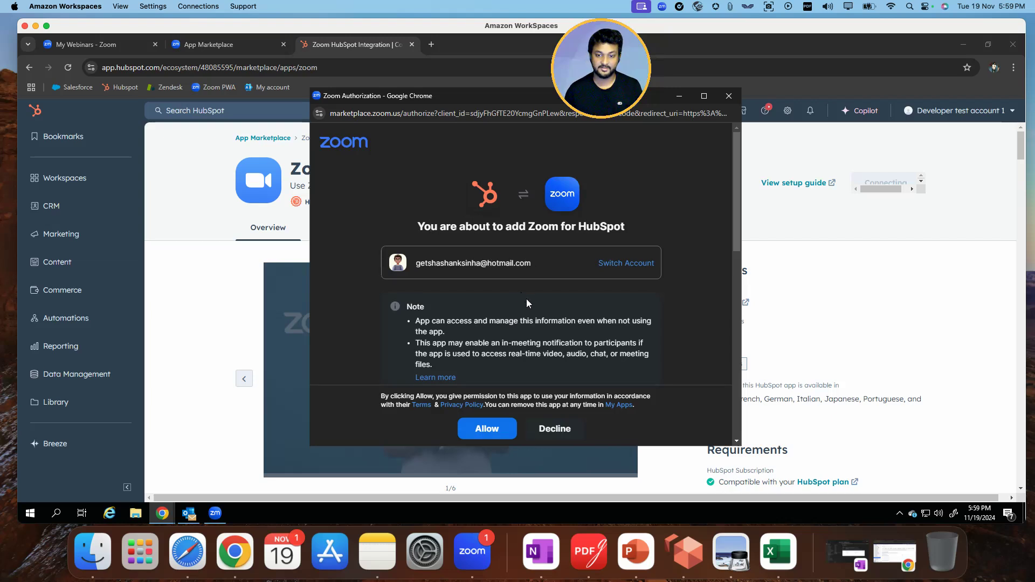
scroll(528, 296, down, 10)
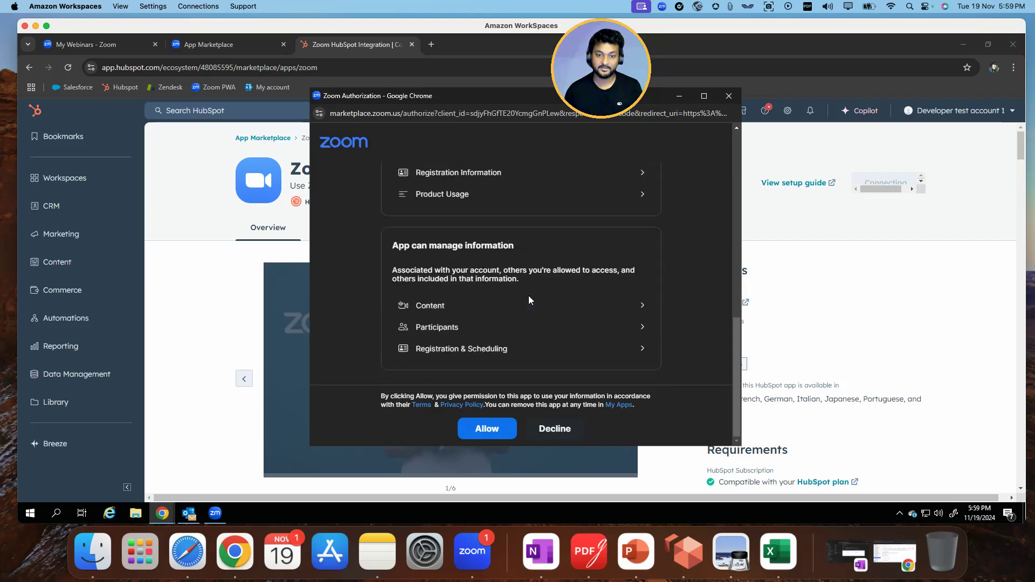
click(487, 431)
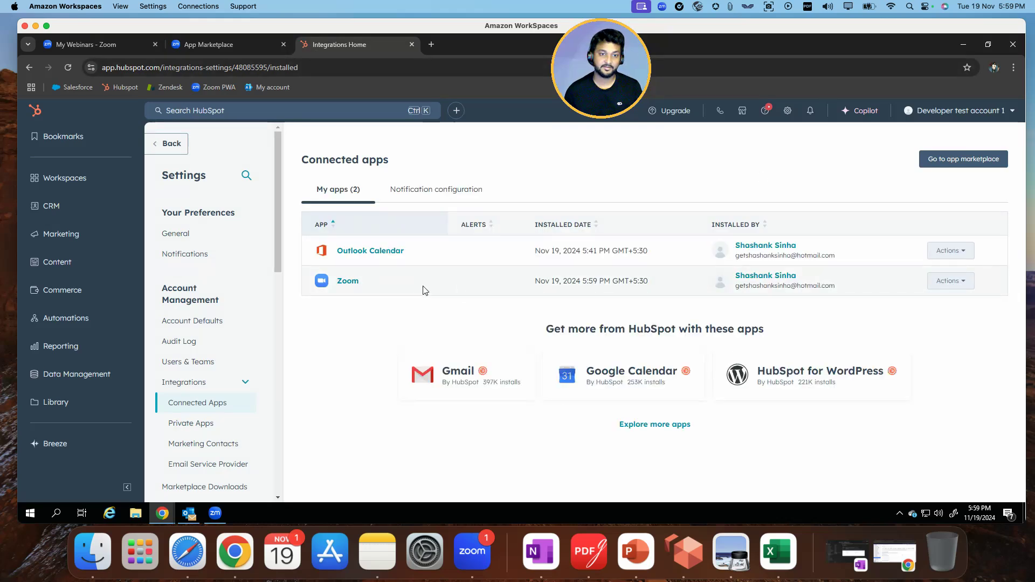
Refresh the added apps in the Zoom App Marketplace to check Zoom for HubSpot's subscription time, and view the upcoming Zoom webinars.
click(228, 45)
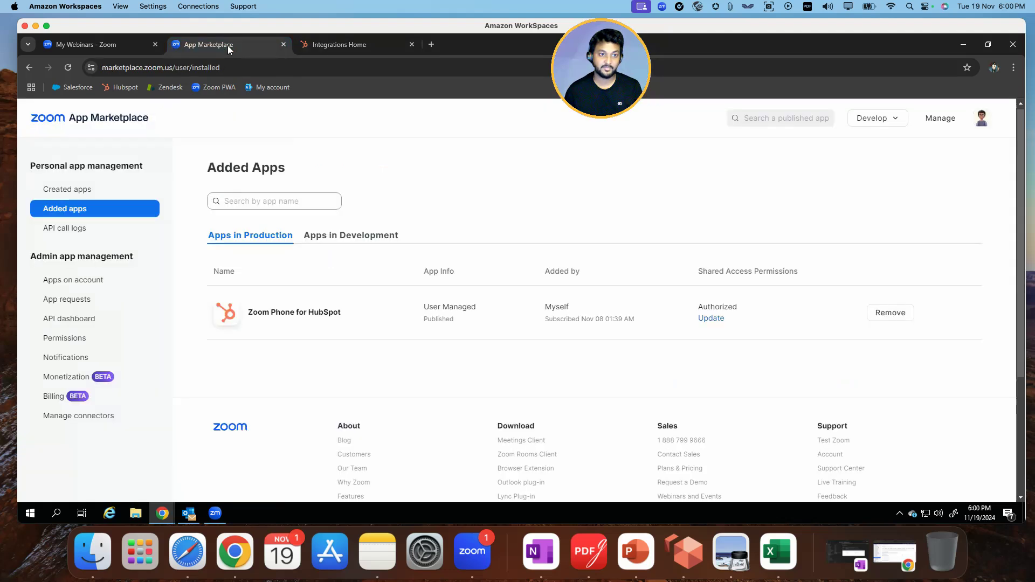
click(69, 65)
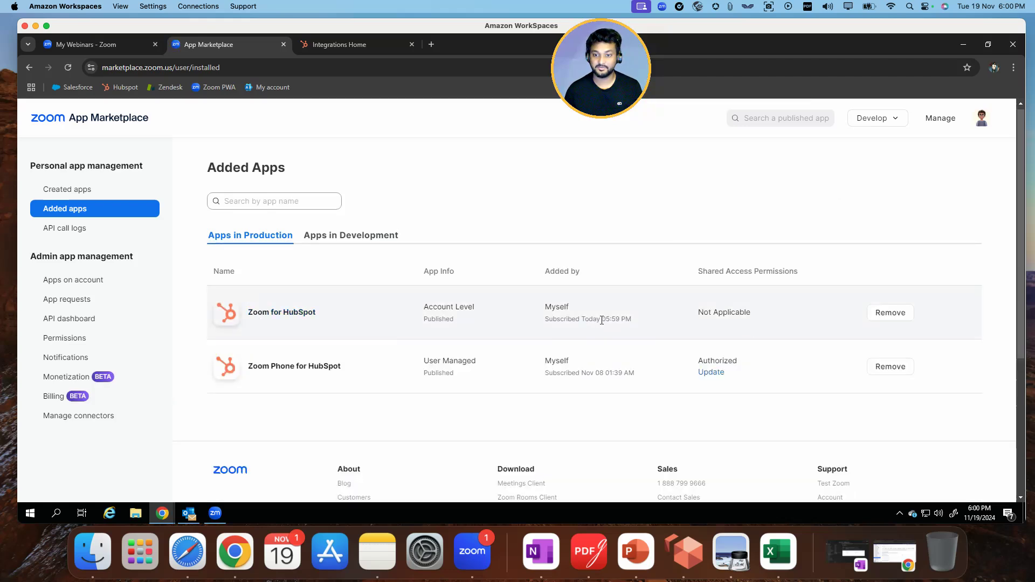
drag(632, 319, 601, 319)
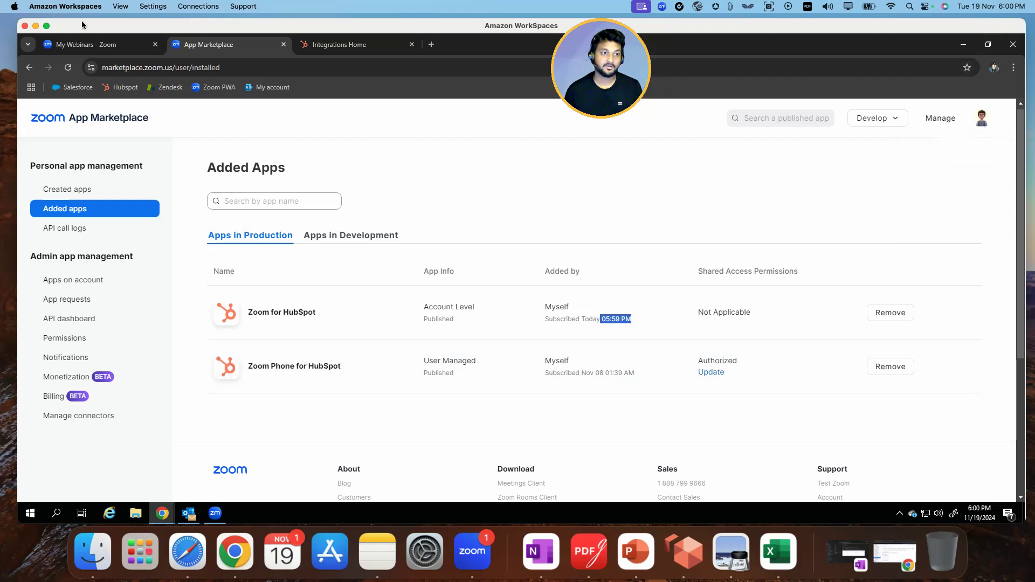
click(94, 45)
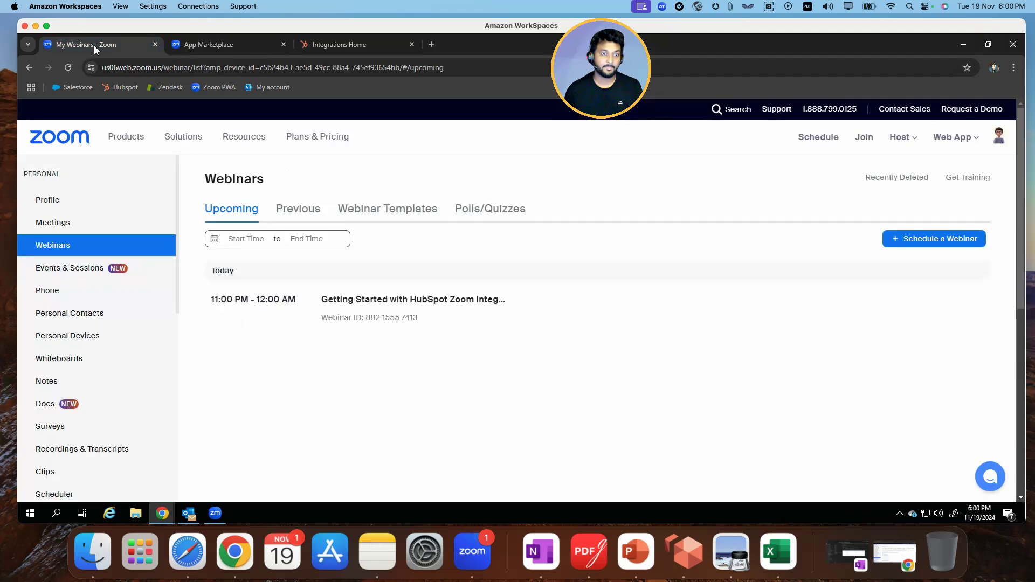
Open Getting_Started_HS_Form from HubSpot's marketing forms and review its shared form page down to the submit button.
click(343, 44)
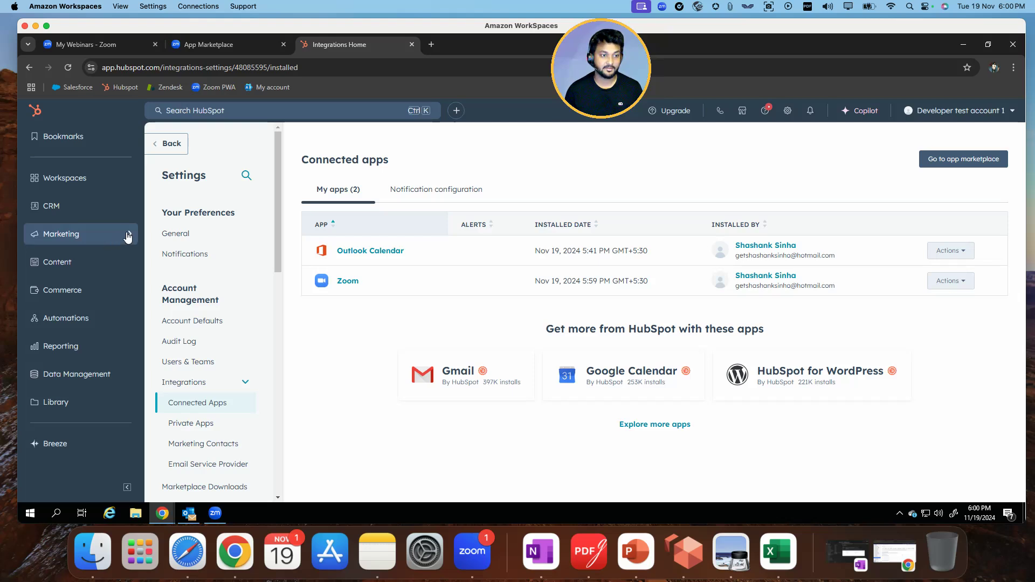
mouse_move(127, 239)
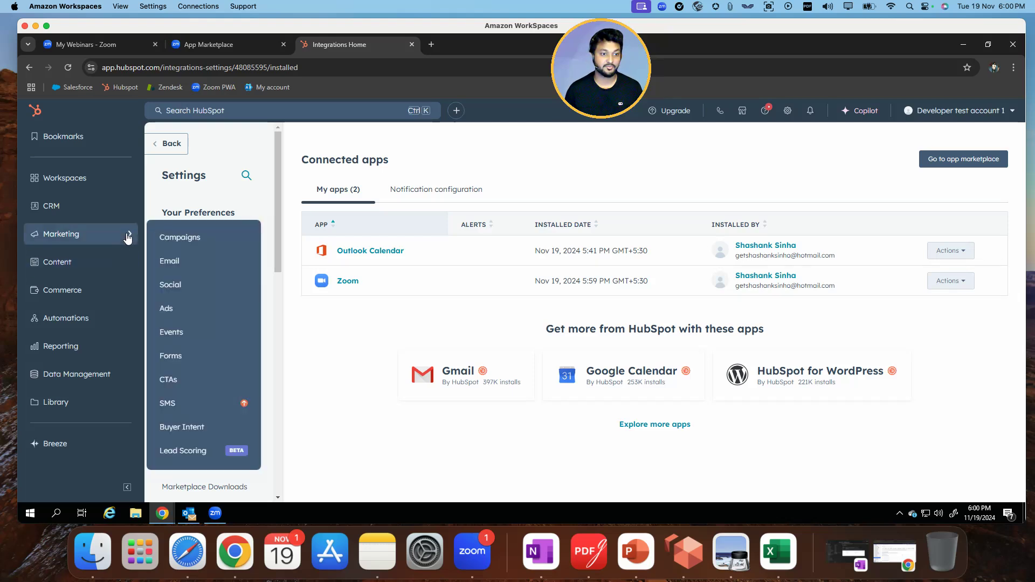
click(178, 357)
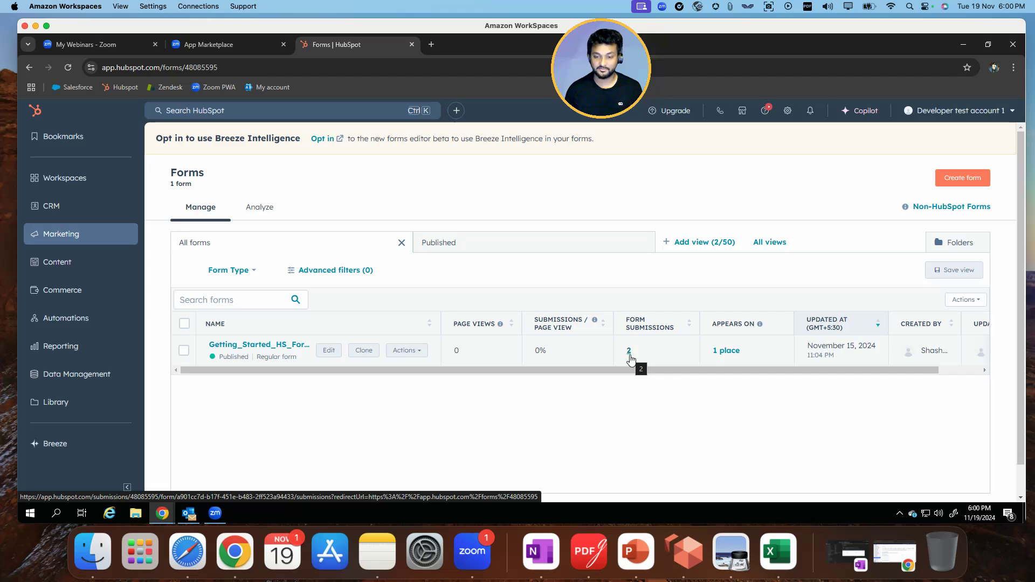
click(290, 345)
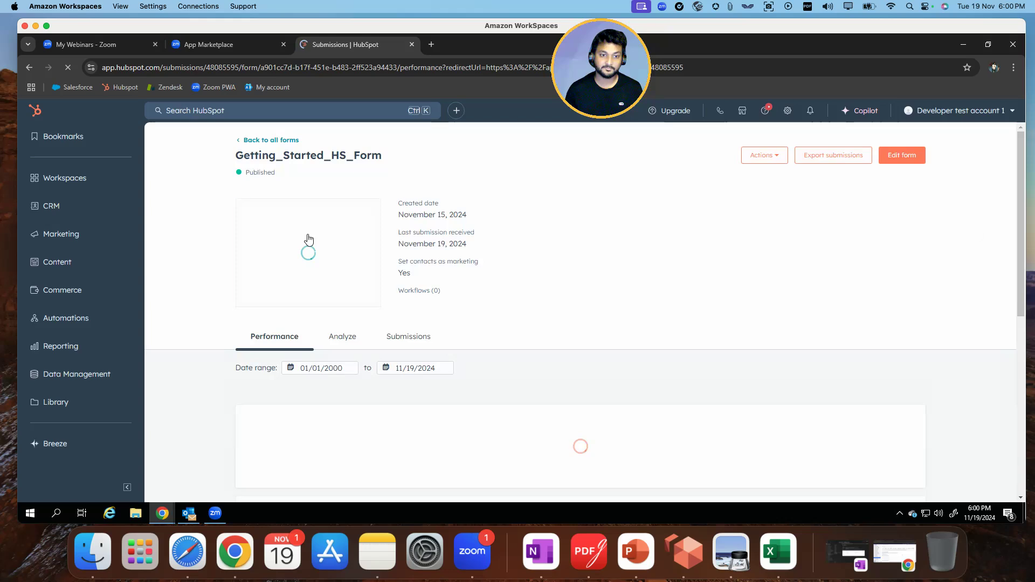
click(311, 249)
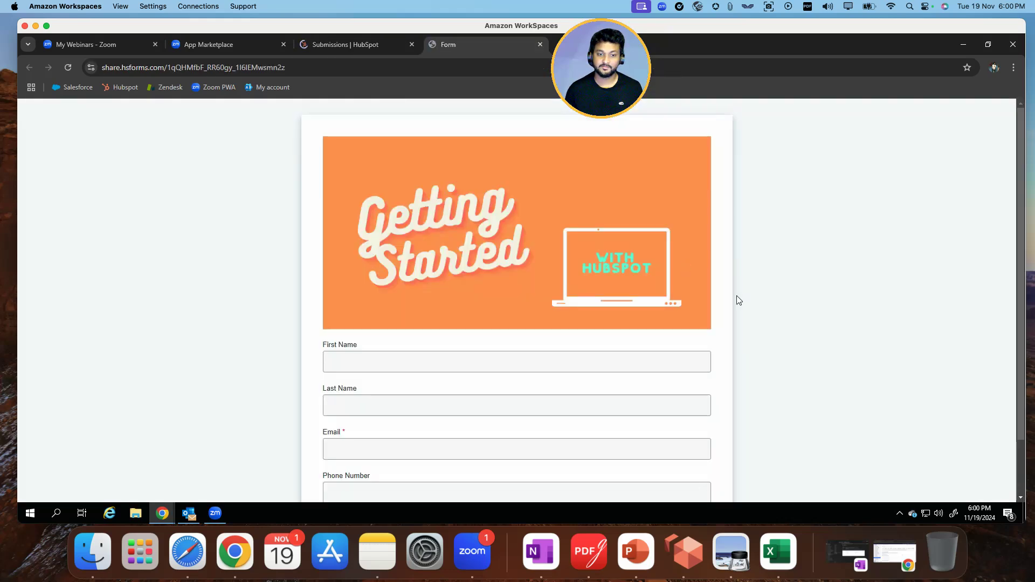
scroll(737, 299, down, 2)
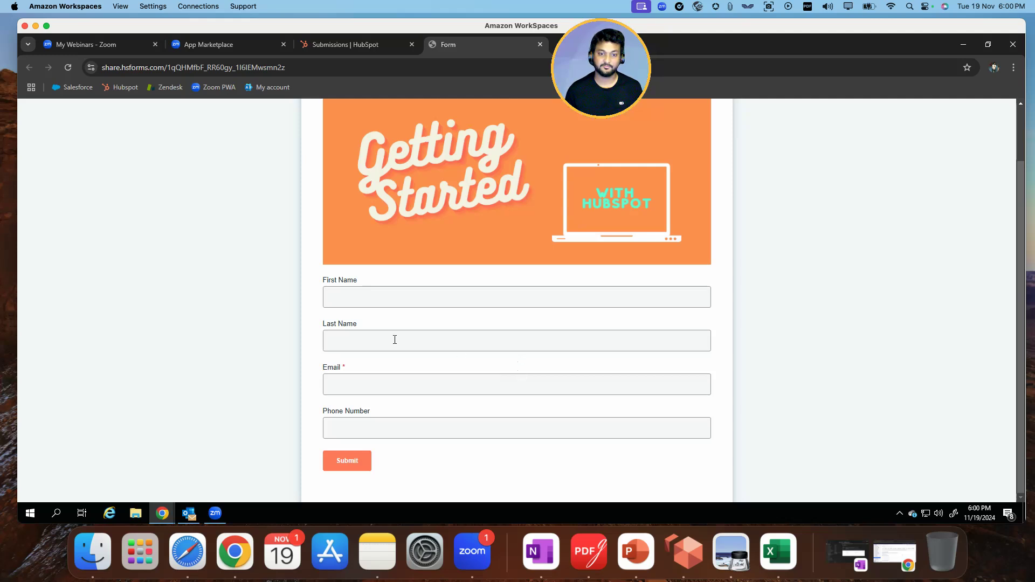
scroll(393, 339, up, 2)
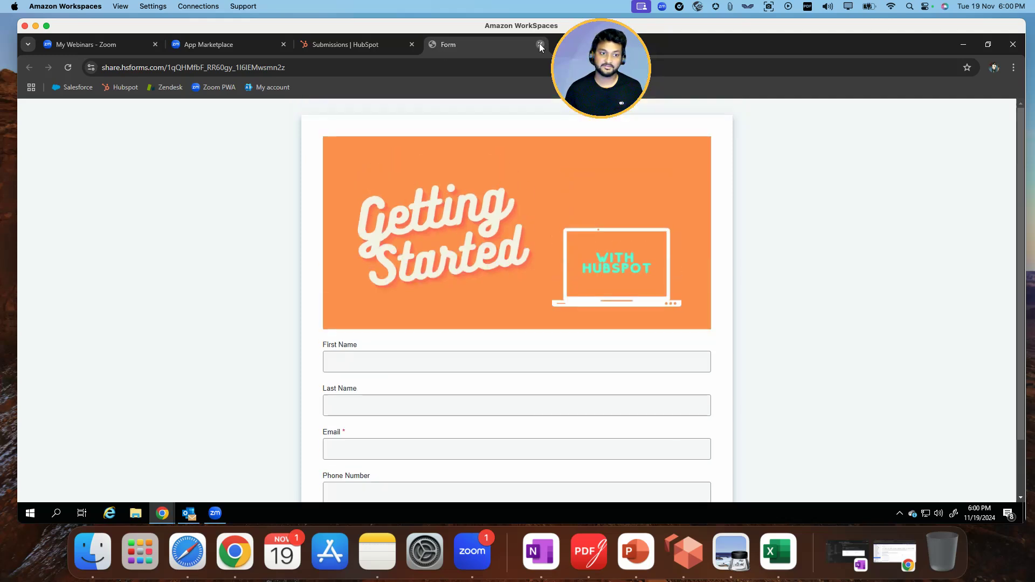
click(540, 44)
Open Getting_Started_HS_Landing_Page from HubSpot's landing pages in the page editor and review its layout.
mouse_move(102, 239)
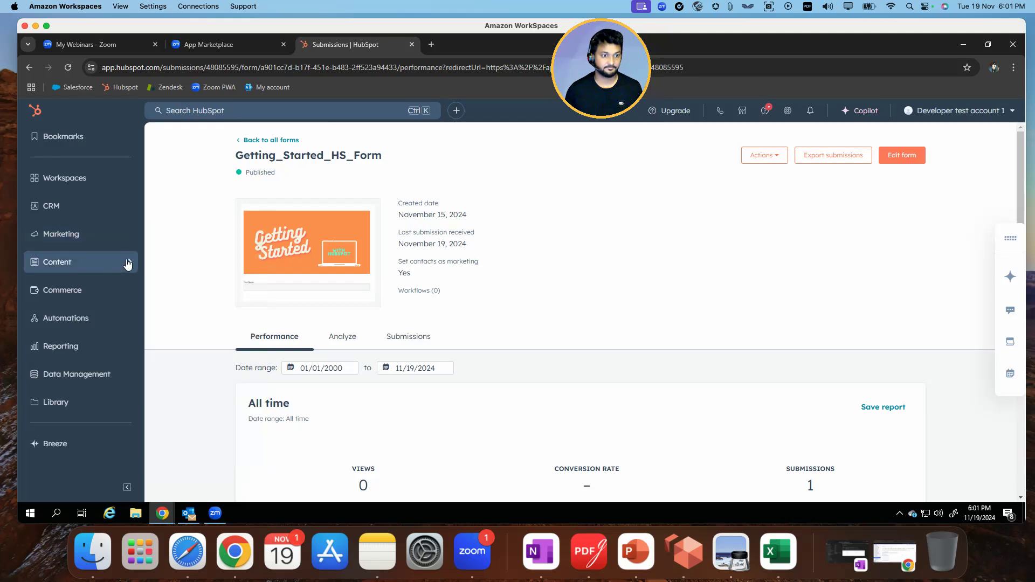
mouse_move(131, 262)
click(187, 203)
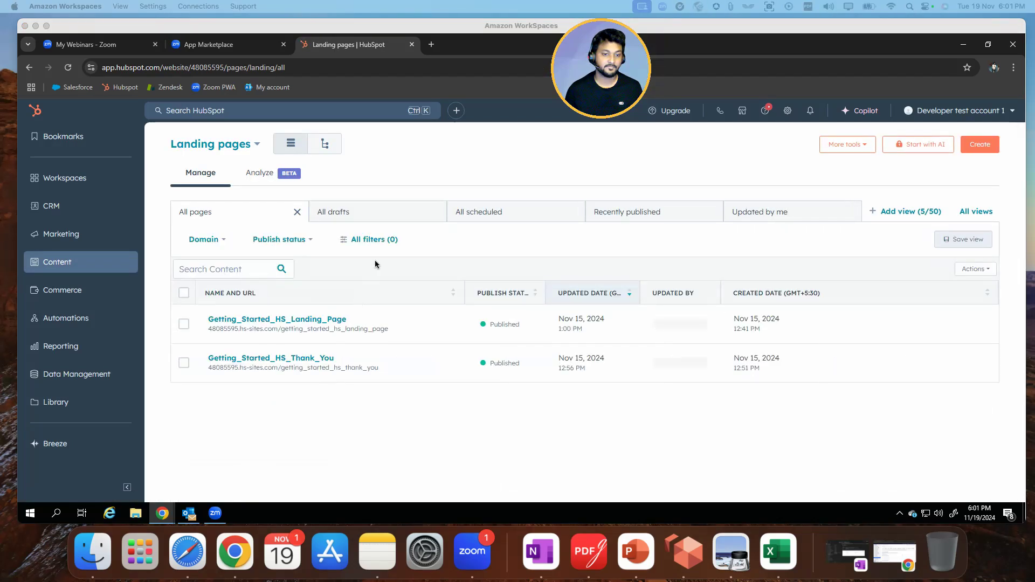
click(317, 324)
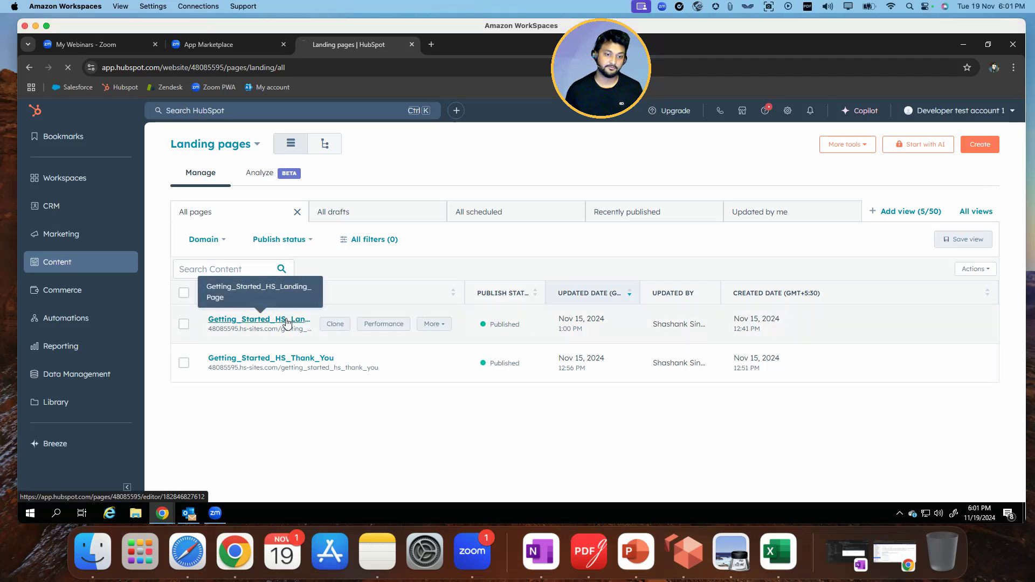
click(287, 320)
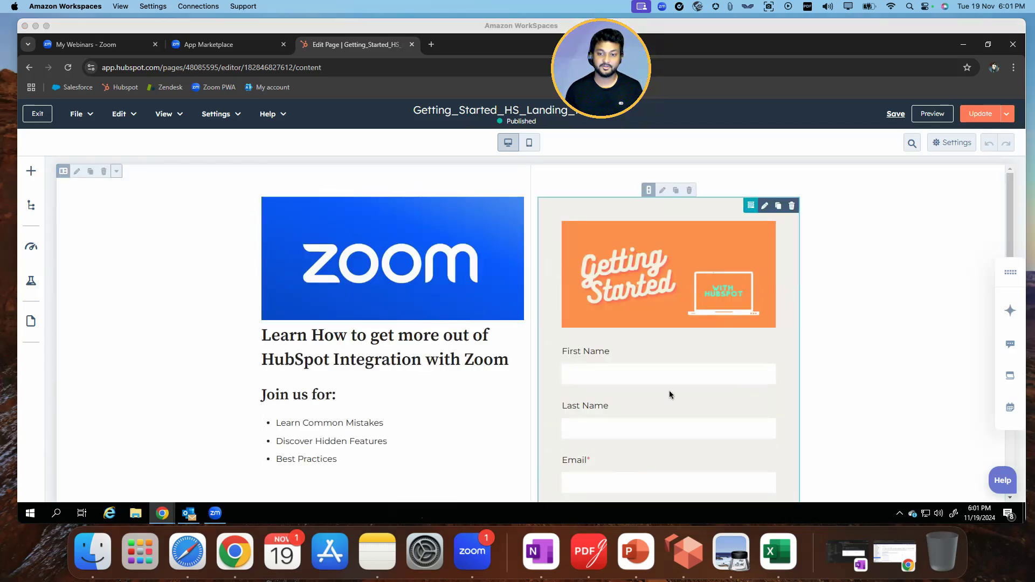
scroll(674, 383, down, 3)
scroll(712, 313, up, 3)
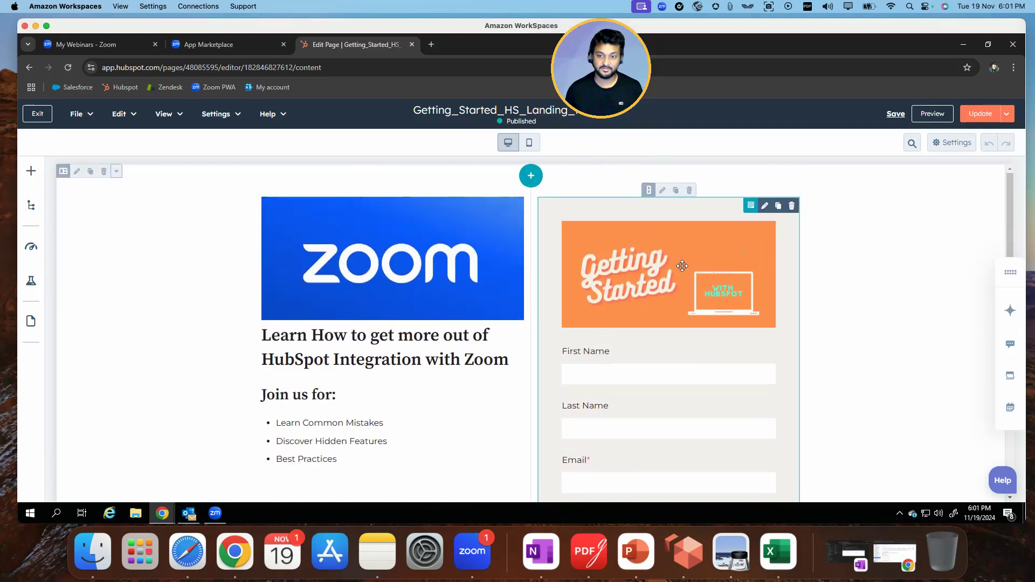
Check which form is assigned to the landing page's form module and exit the page editor.
click(682, 267)
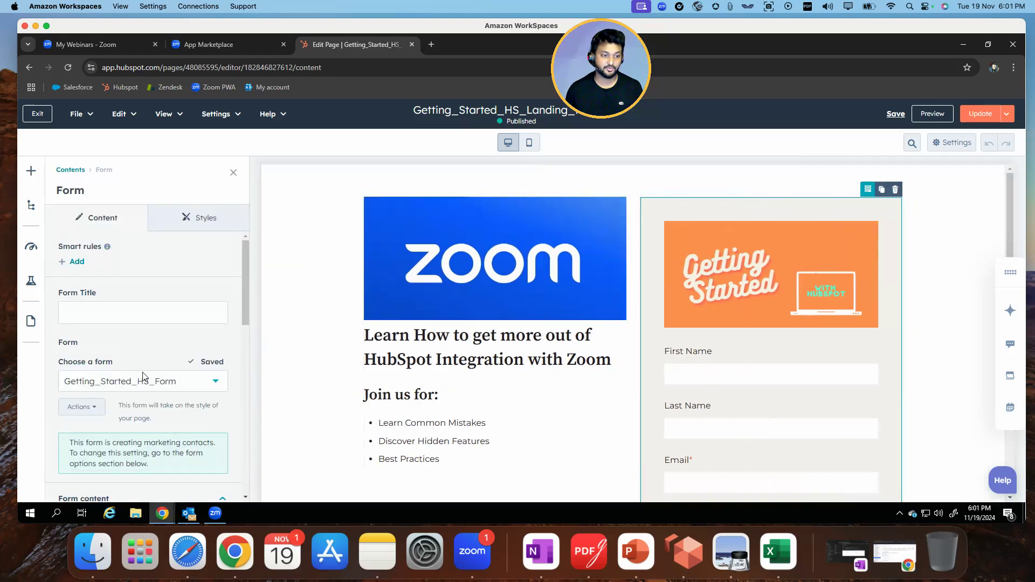
click(129, 384)
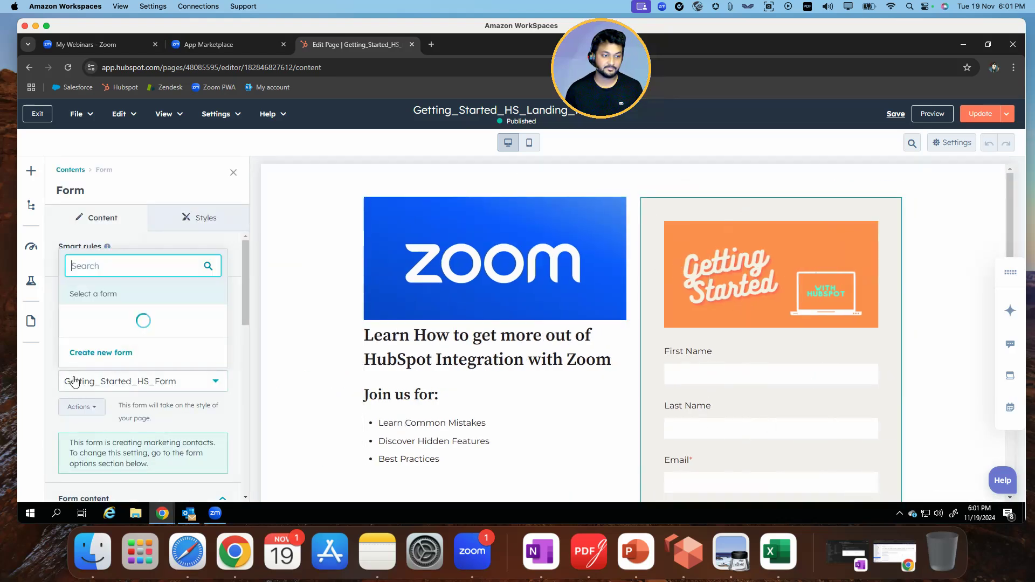
click(683, 317)
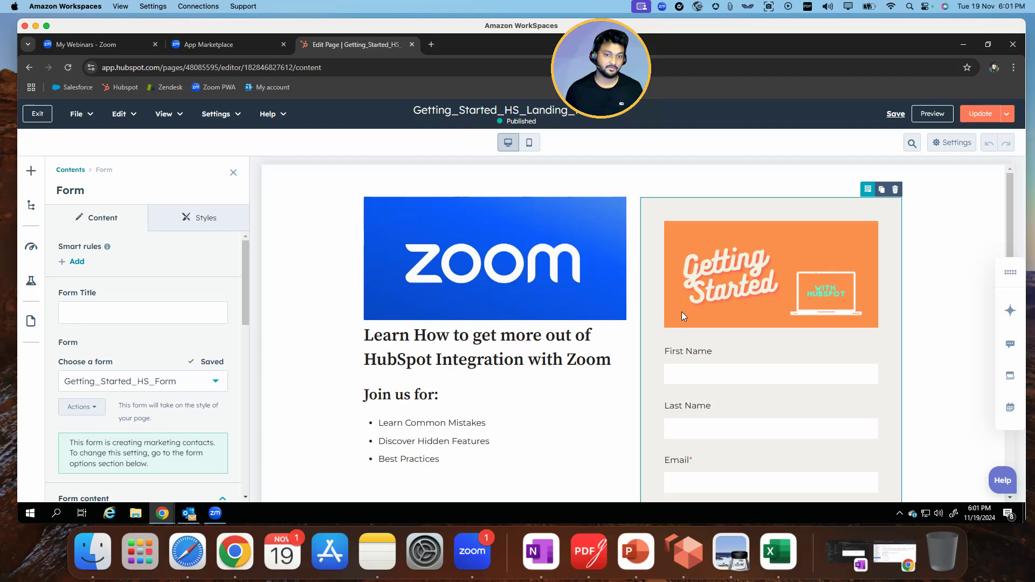
scroll(683, 315, down, 3)
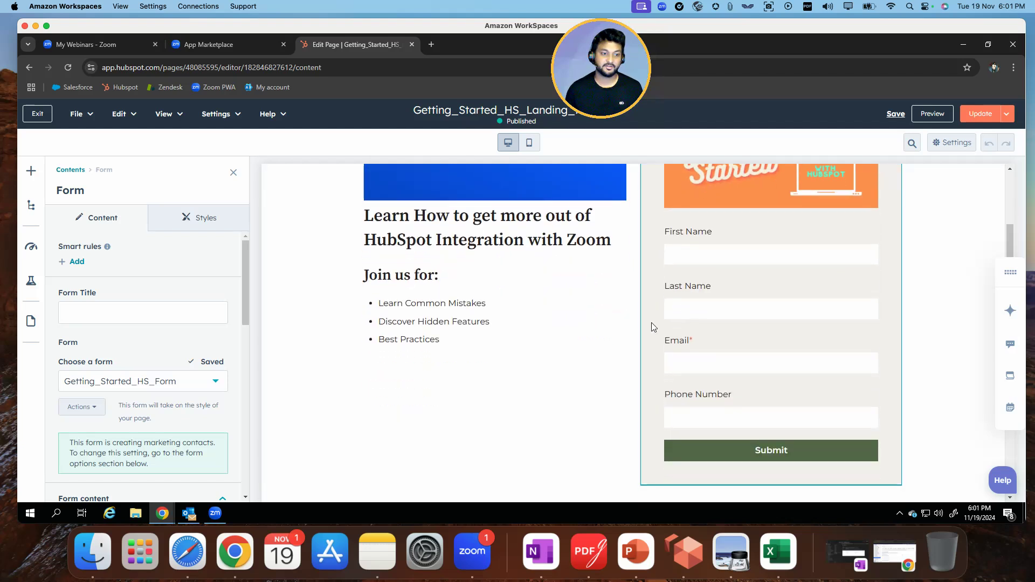
click(36, 113)
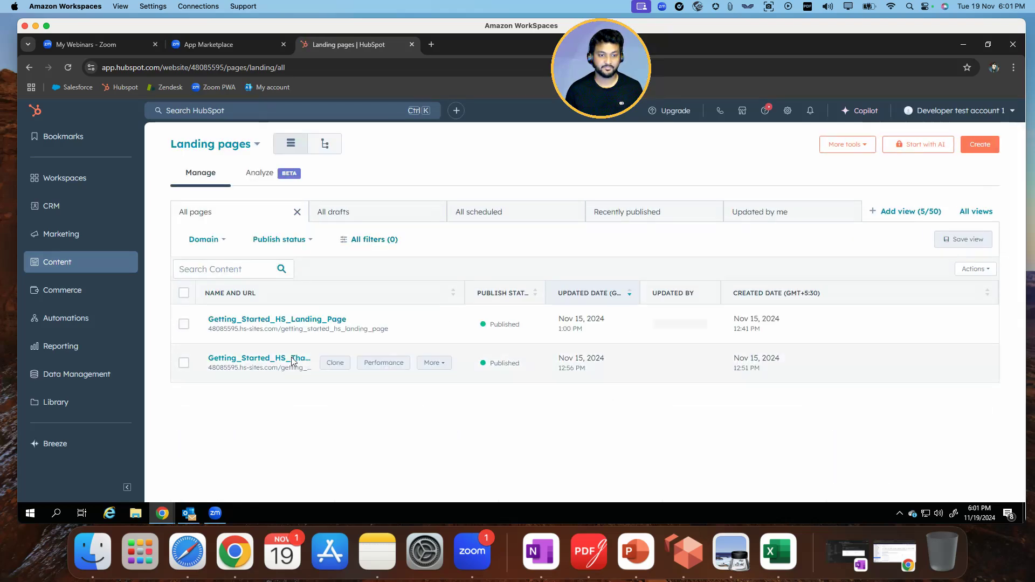
View the Getting_Started_HS_Thank_You page in the page editor and return to the Zoom webinars list.
click(292, 362)
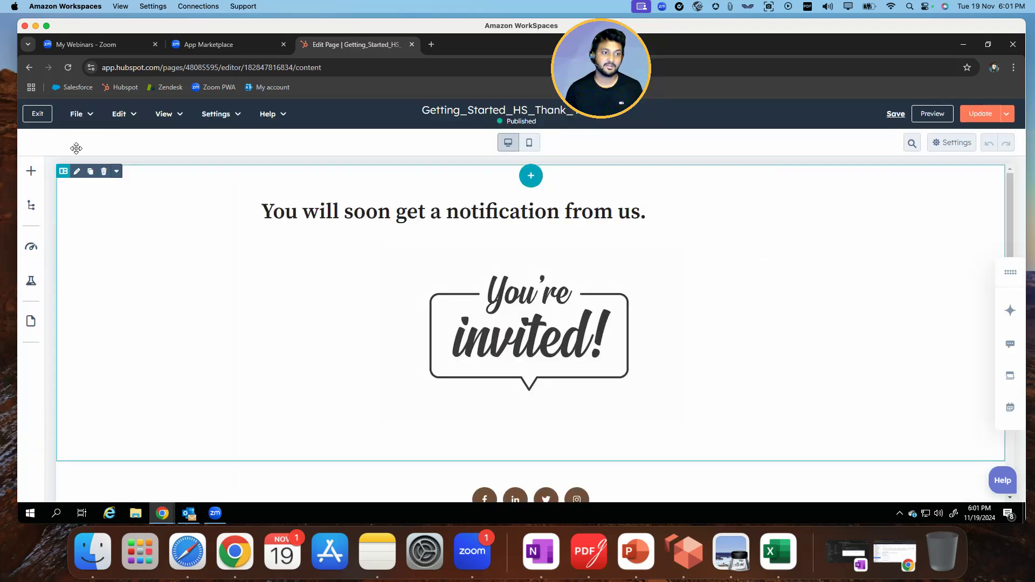
click(40, 114)
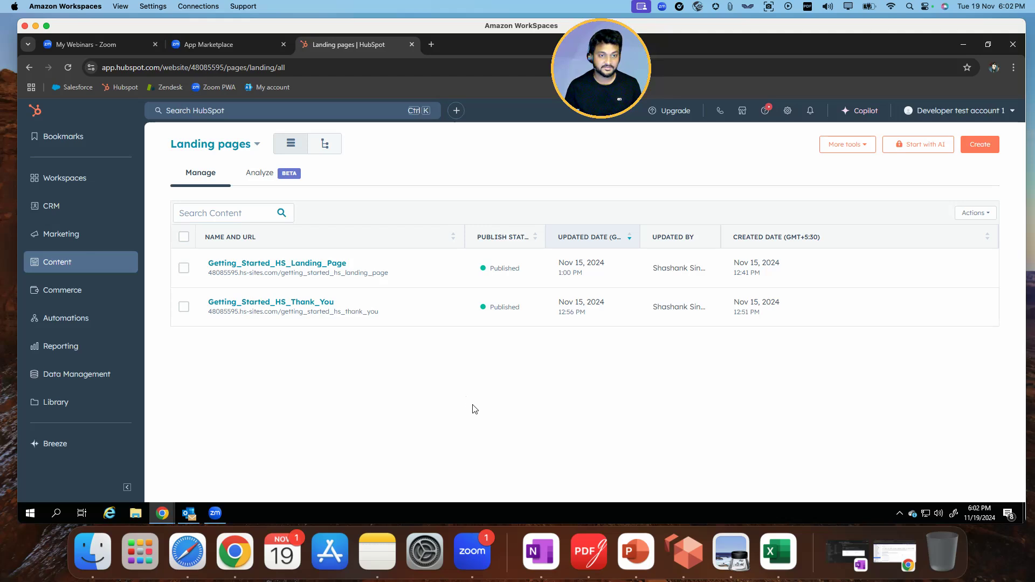
click(120, 46)
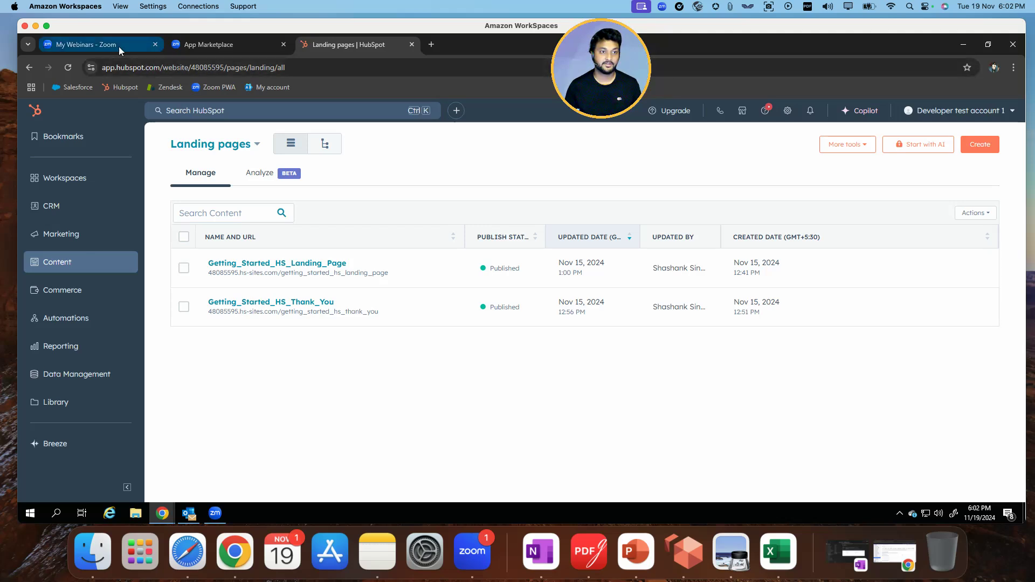
Start scheduling a new Zoom webinar with the topic "Getting Started - HubSpot Zoom Integrations".
click(928, 245)
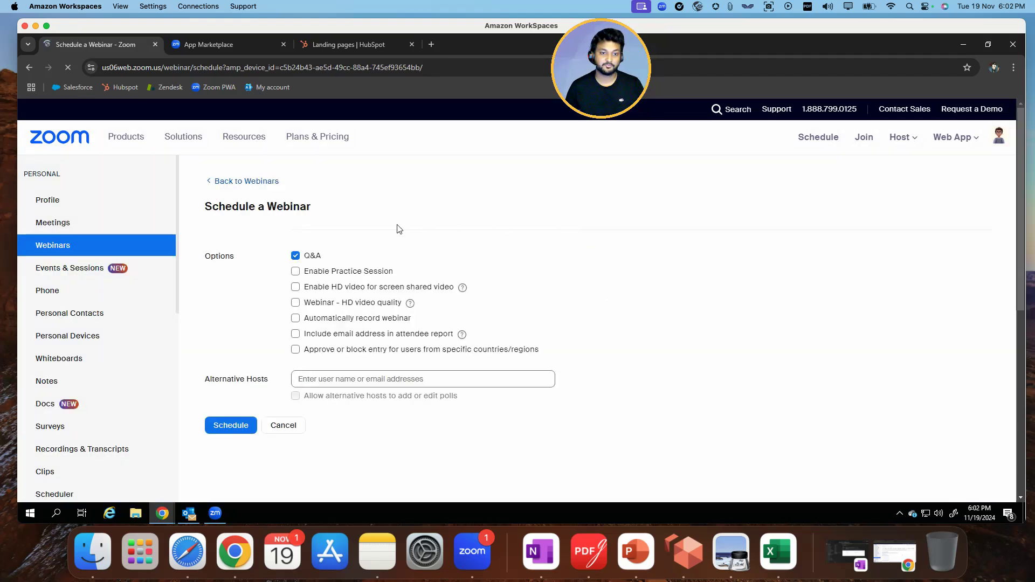
triple_click(380, 235)
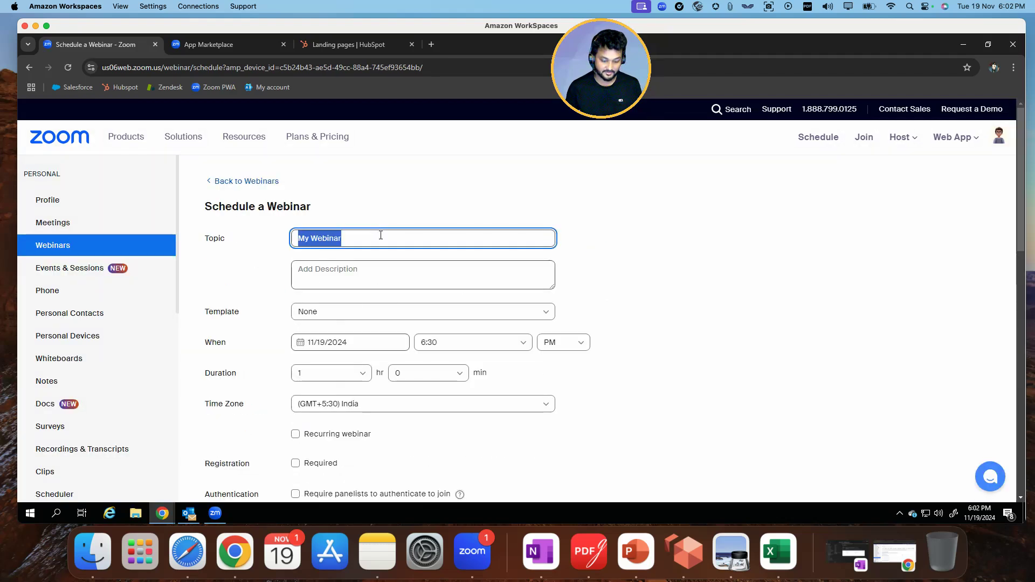
text(Getting Started - HubSpot Zoom Integrations)
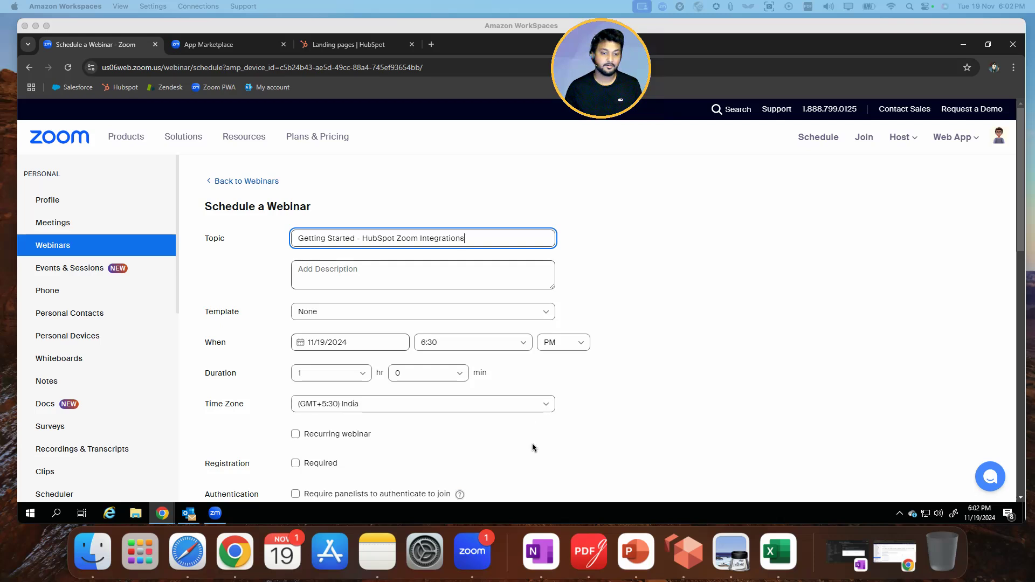
Require registration for the webinar and set its start time to 11:00 PM.
click(377, 459)
drag(334, 468, 356, 462)
click(356, 463)
click(492, 342)
scroll(484, 422, down, 6)
key(Return)
Enable the HD webinar video quality option and schedule the webinar.
scroll(678, 390, down, 3)
scroll(678, 390, down, 3)
scroll(670, 427, down, 2)
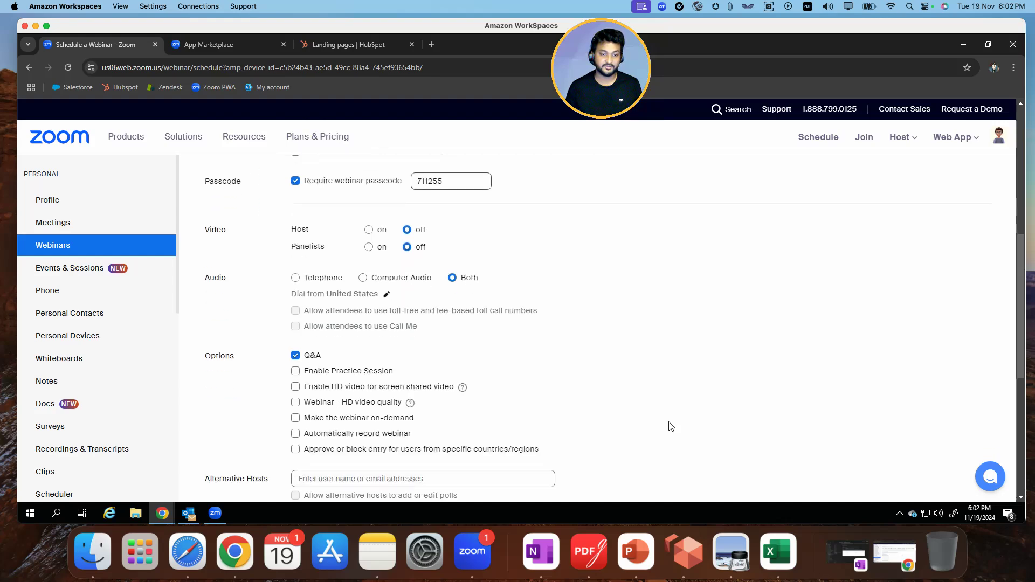
click(296, 402)
scroll(296, 405, down, 2)
scroll(302, 409, down, 4)
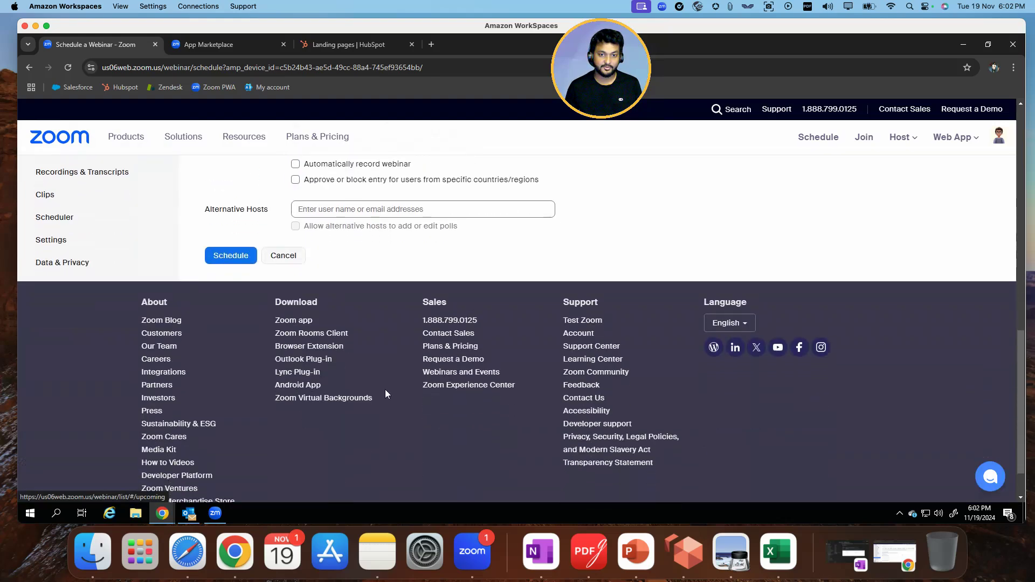
click(241, 239)
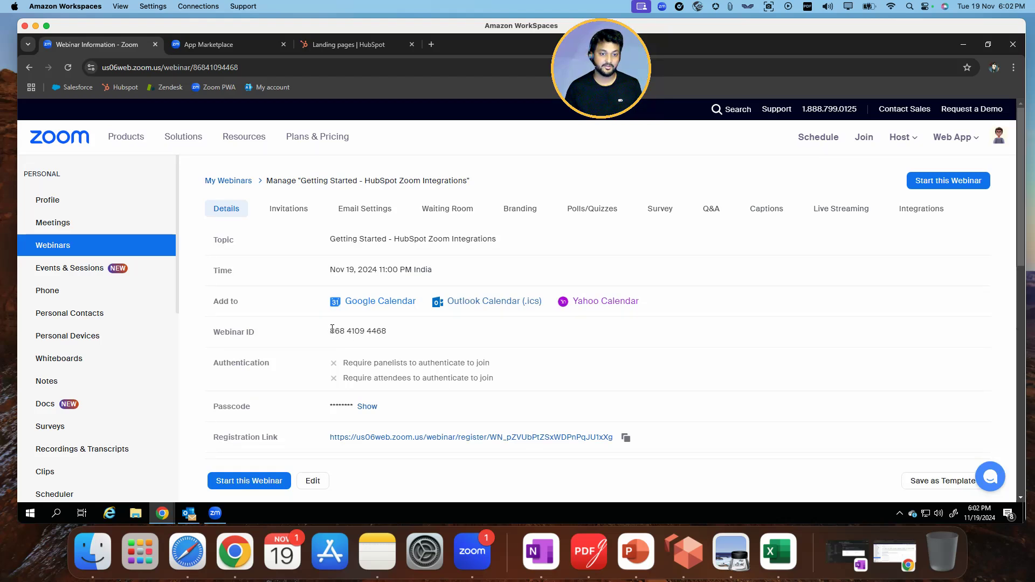
Copy the webinar ID from the new webinar's details.
mouse_move(332, 334)
mouse_down()
mouse_move(390, 334)
mouse_move(332, 331)
mouse_up()
click(392, 334)
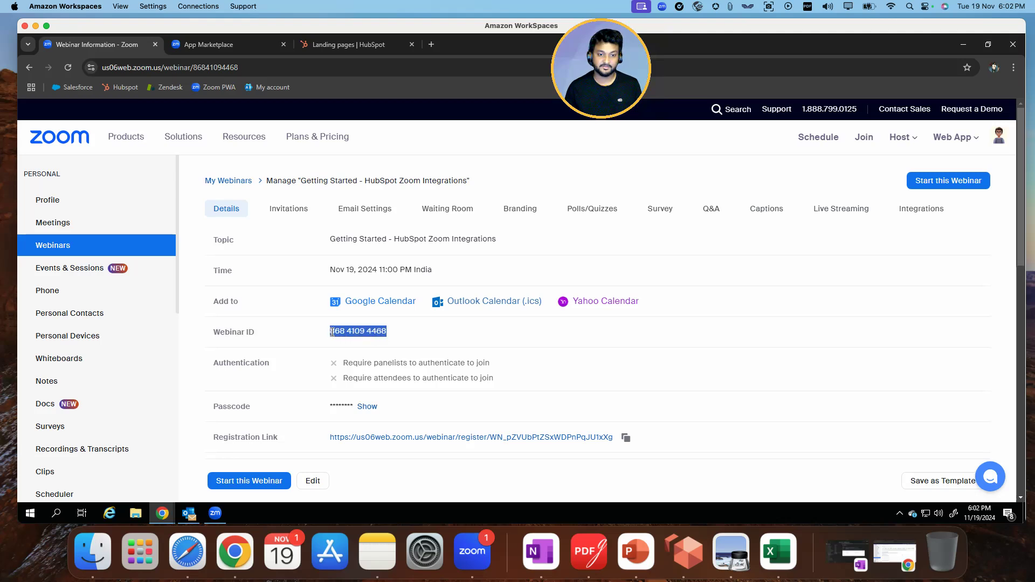
click(395, 333)
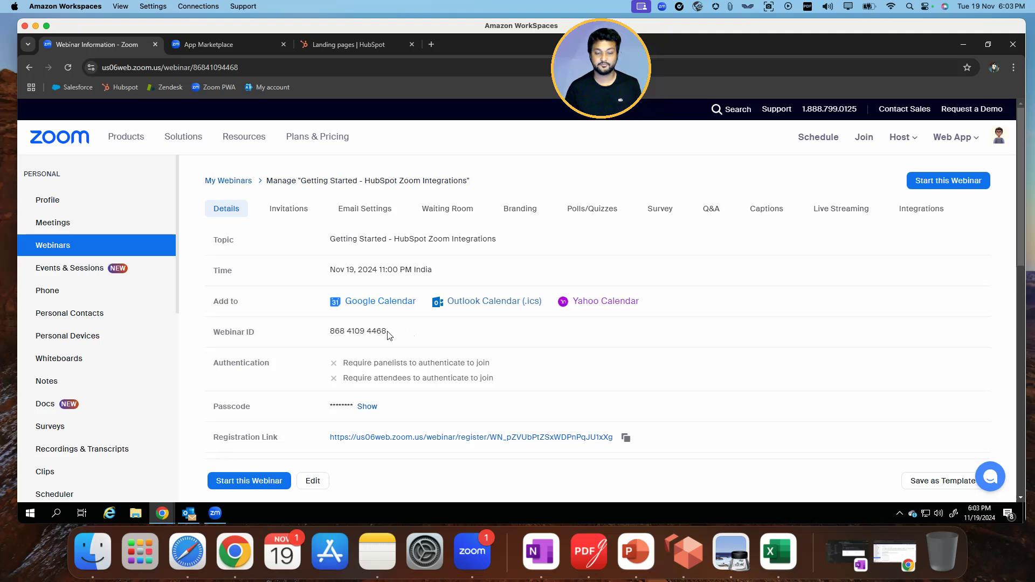
Switch to HubSpot and open the Zoom integration from the connected apps in the account settings.
click(353, 44)
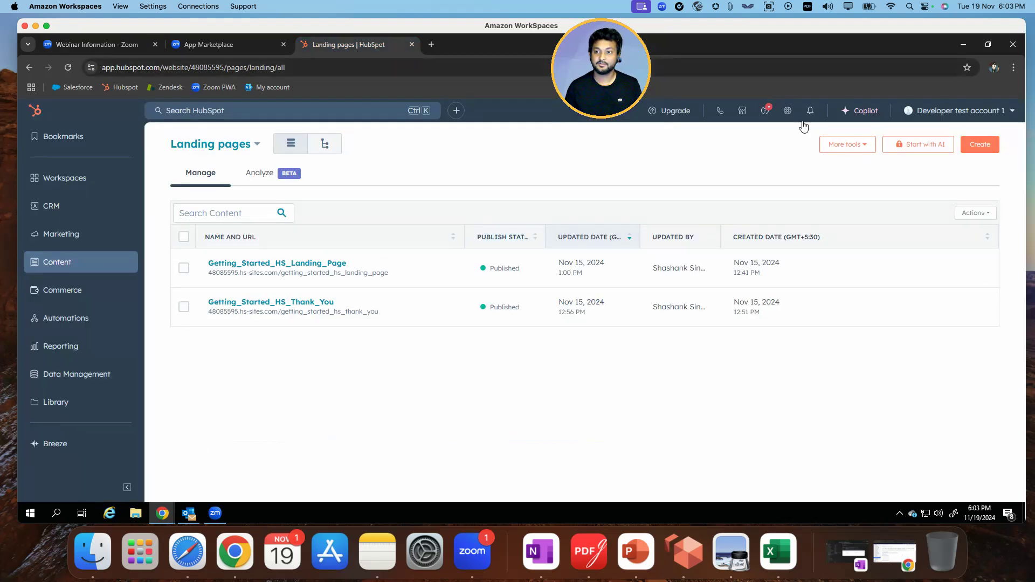
click(788, 111)
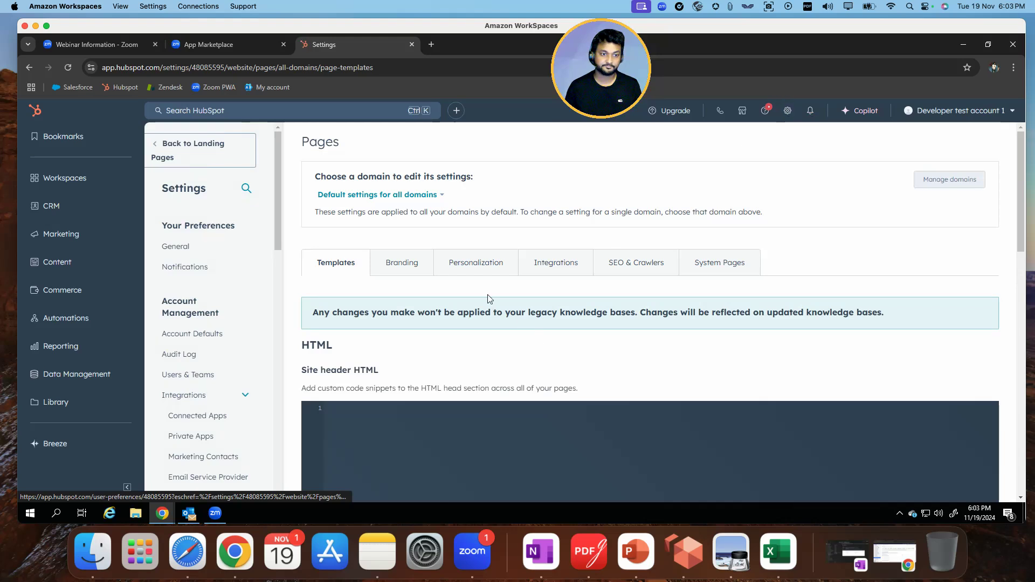
click(220, 421)
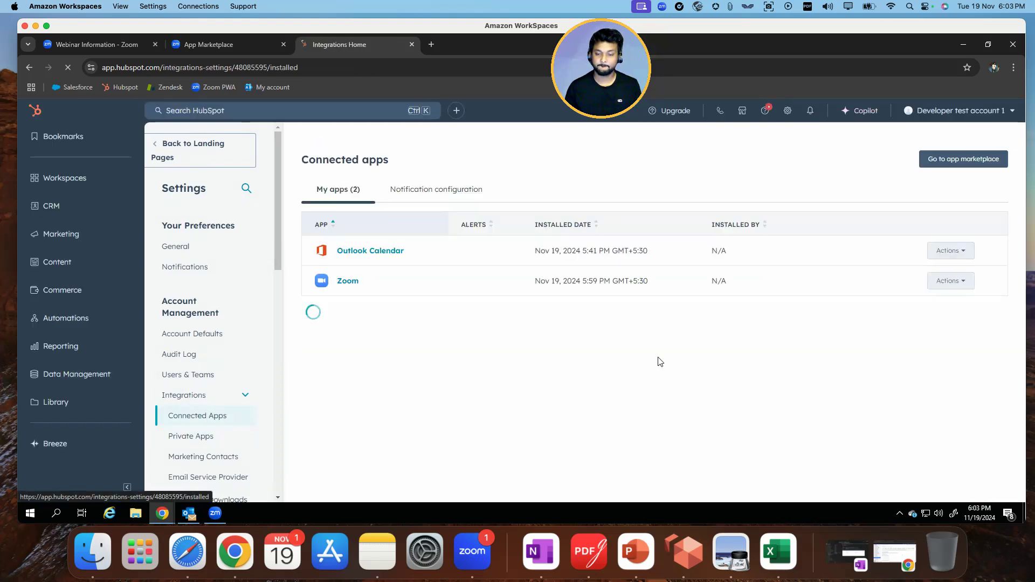
click(347, 281)
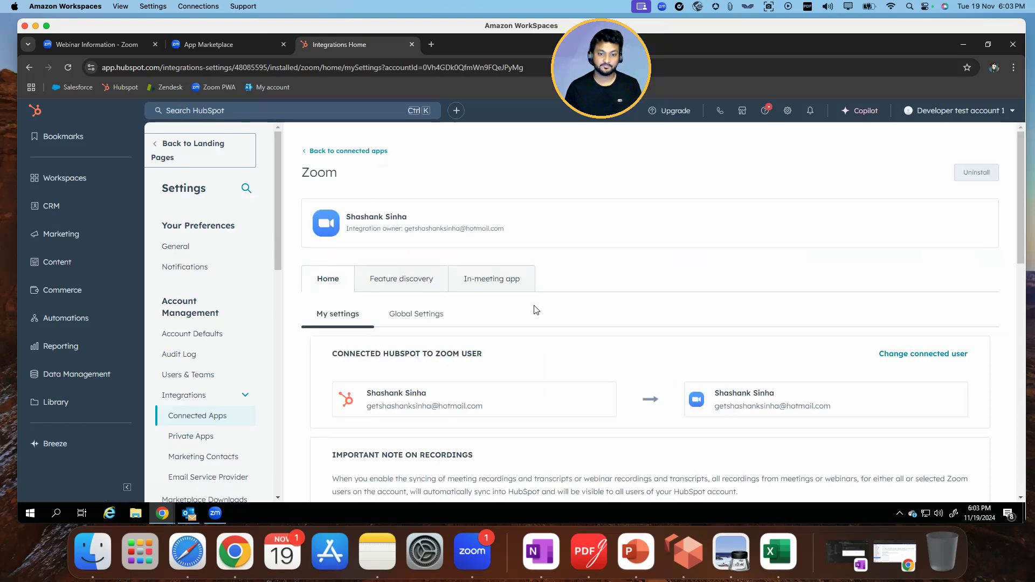
Check the new webinar's ID and last sync time in the Zoom integration's list of individual webinars.
scroll(535, 308, down, 10)
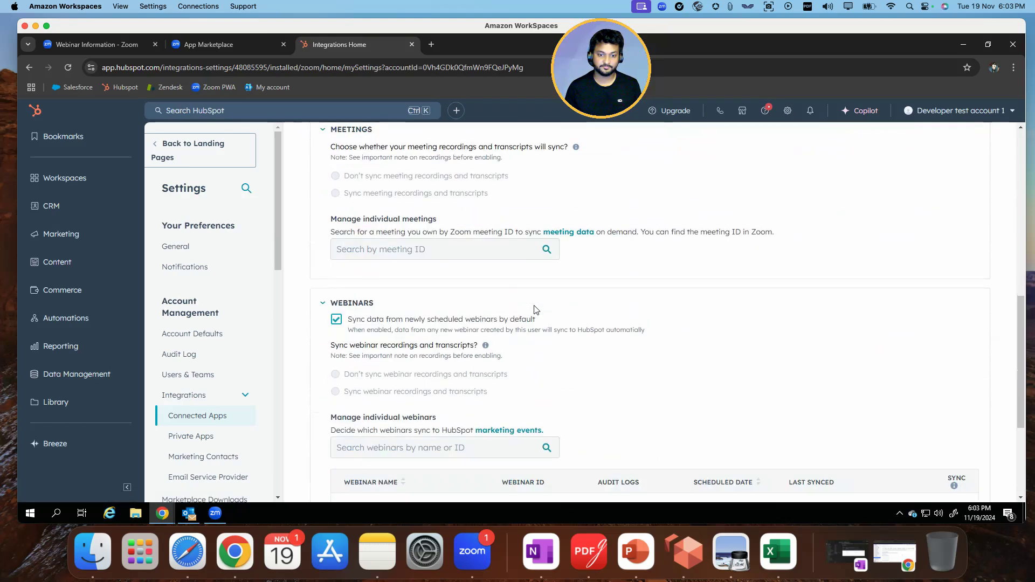
scroll(535, 309, down, 1)
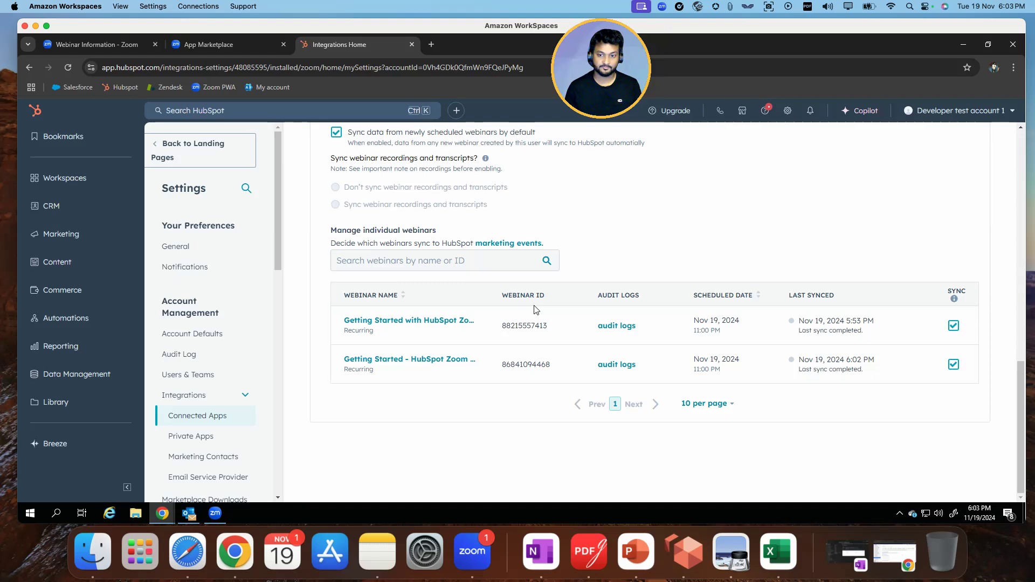
drag(502, 368, 541, 380)
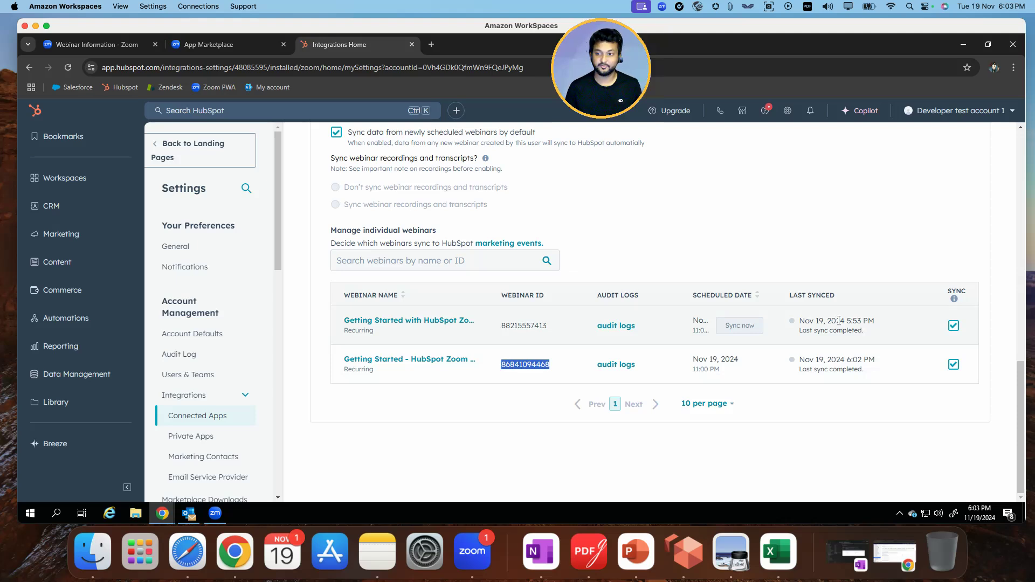
double_click(836, 360)
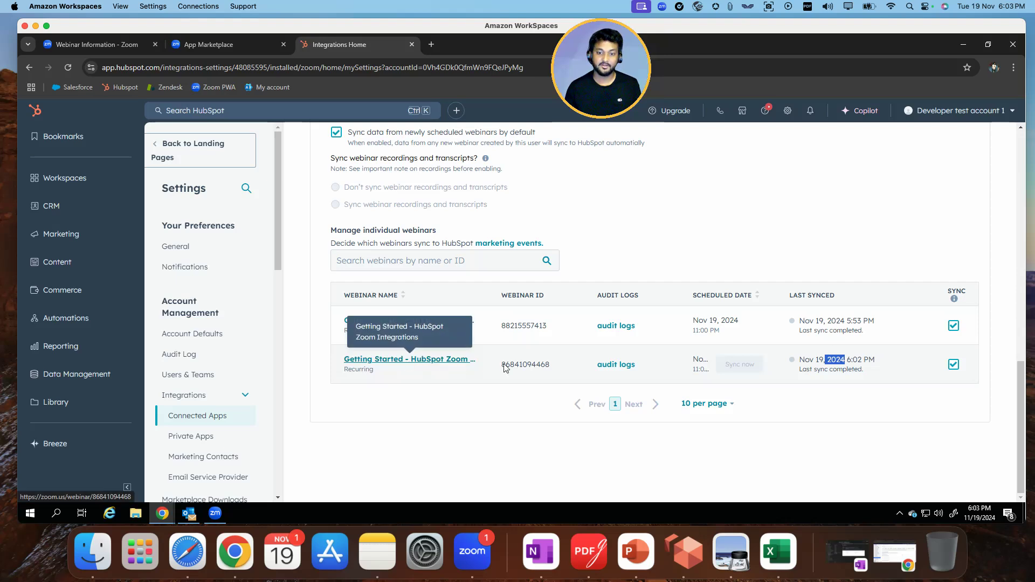
drag(510, 365, 532, 366)
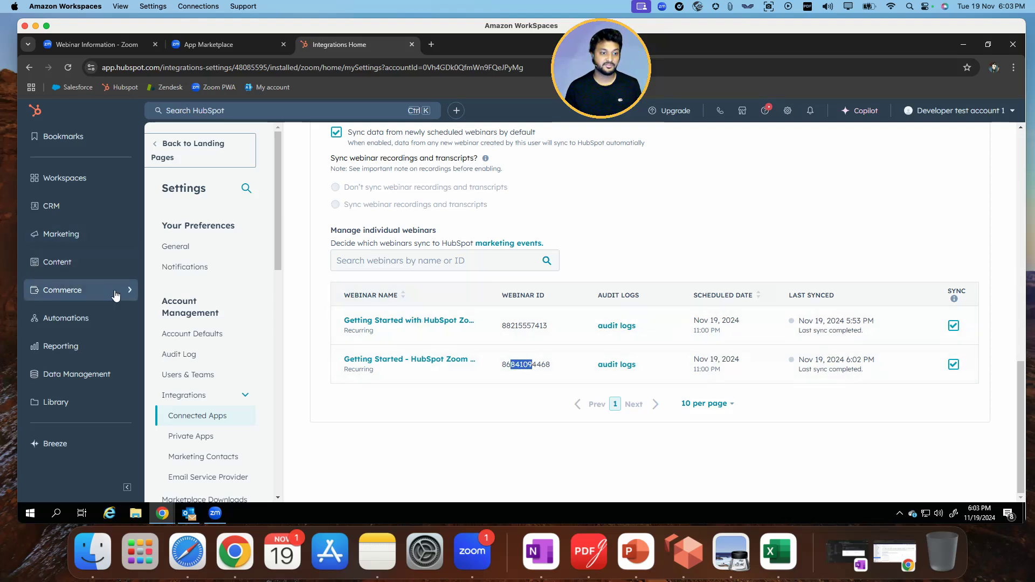
Create a contact-based blank workflow from scratch in HubSpot's workflow automations.
mouse_move(126, 319)
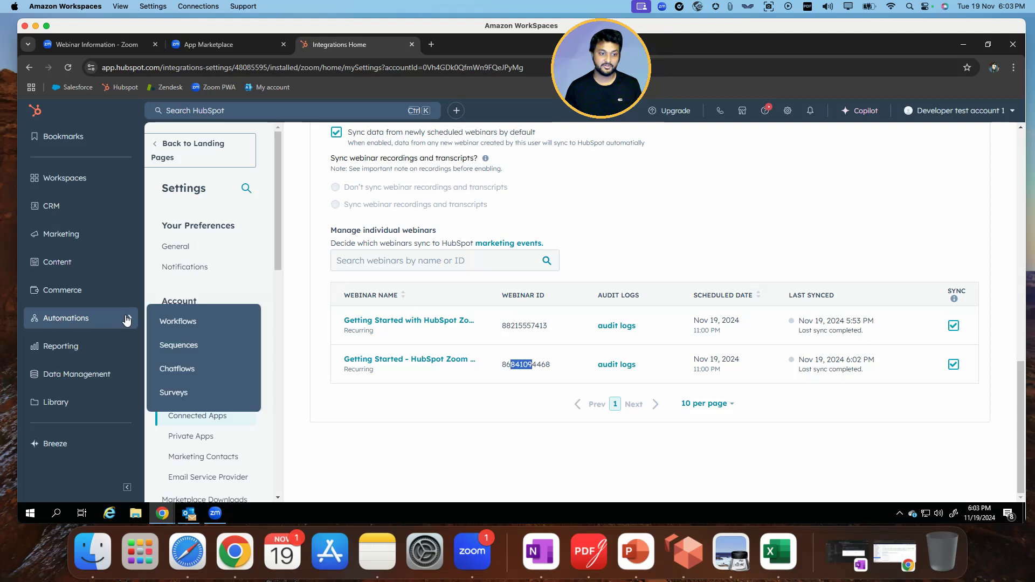
click(178, 321)
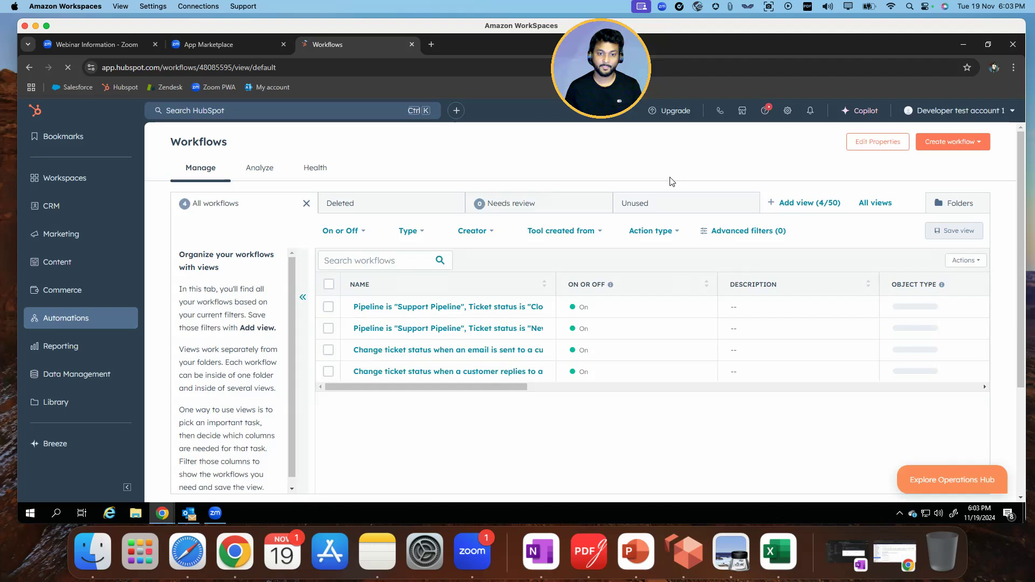
click(950, 145)
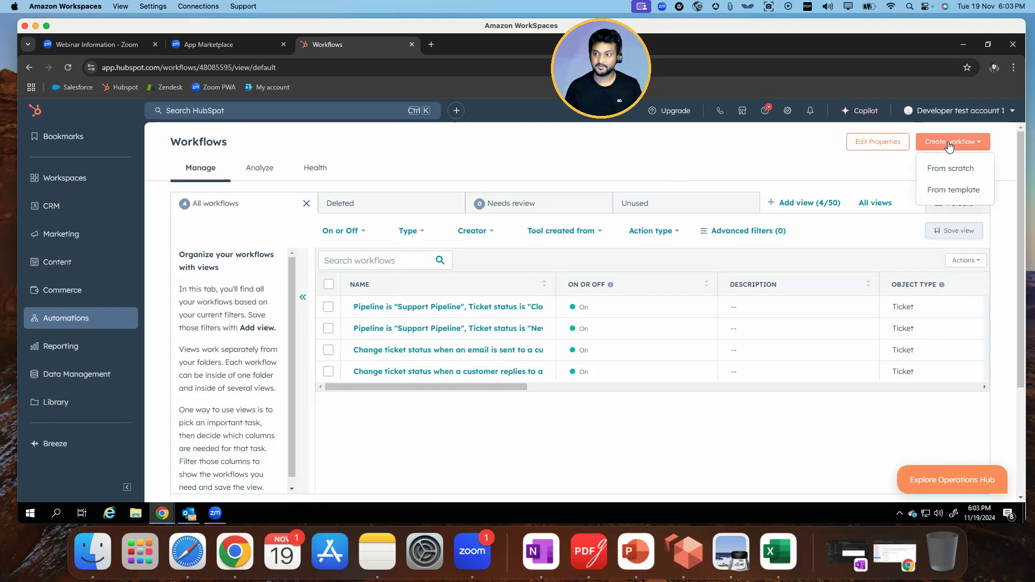
click(951, 167)
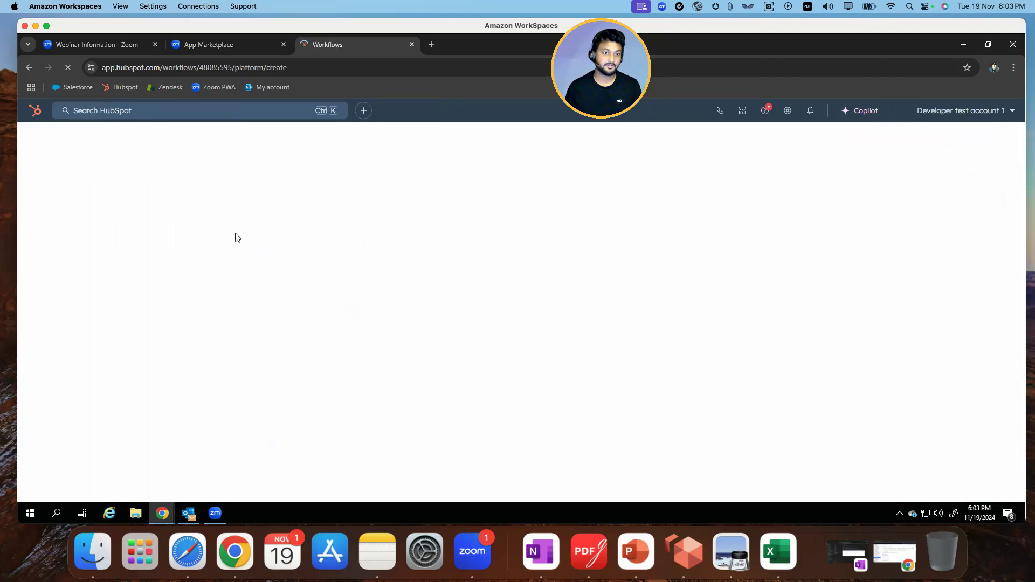
click(115, 202)
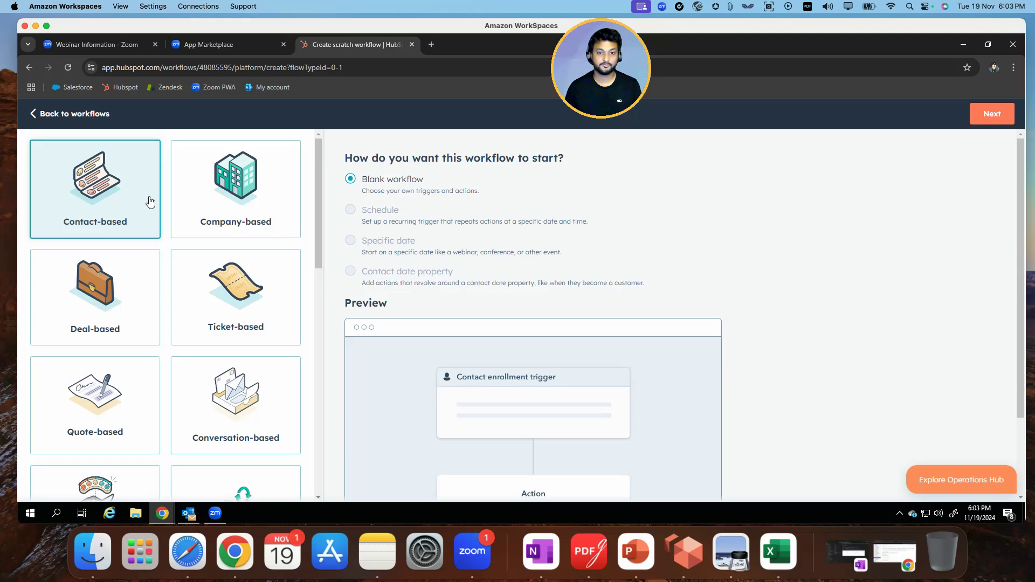
click(987, 116)
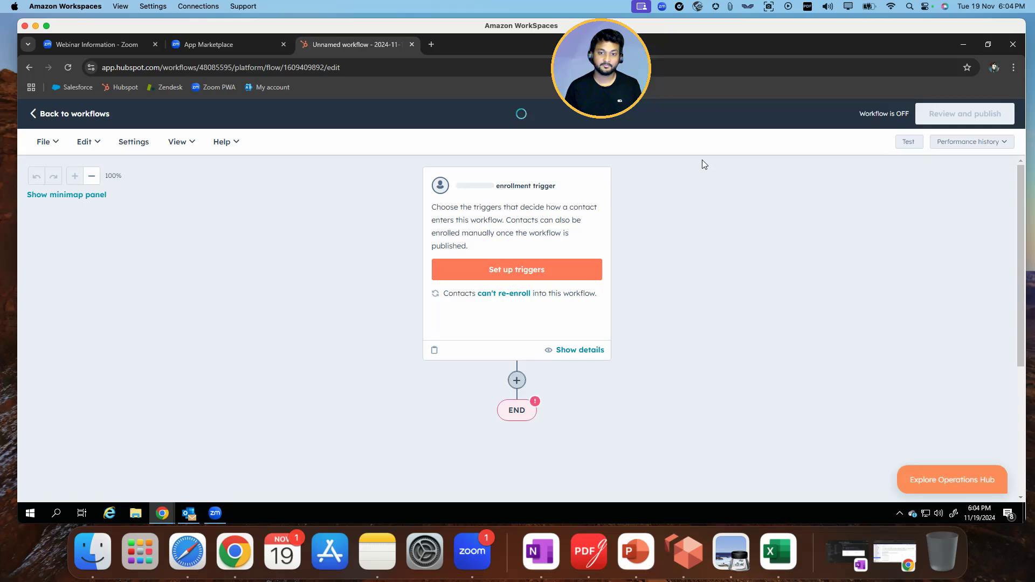
Set the enrollment trigger to the filter that a contact has filled out Getting_Started_HS_Form on any page, and save it.
click(560, 271)
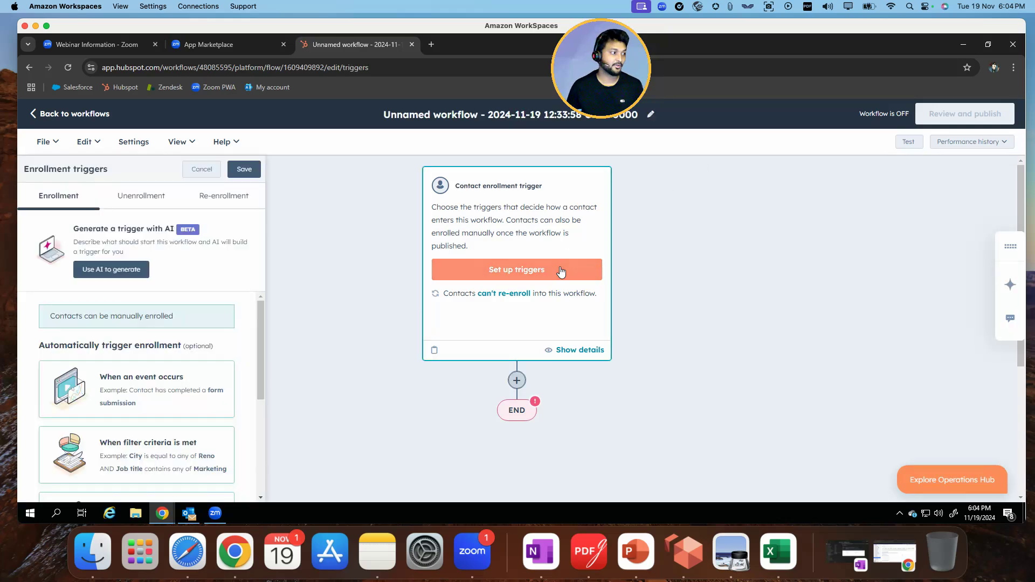
click(154, 449)
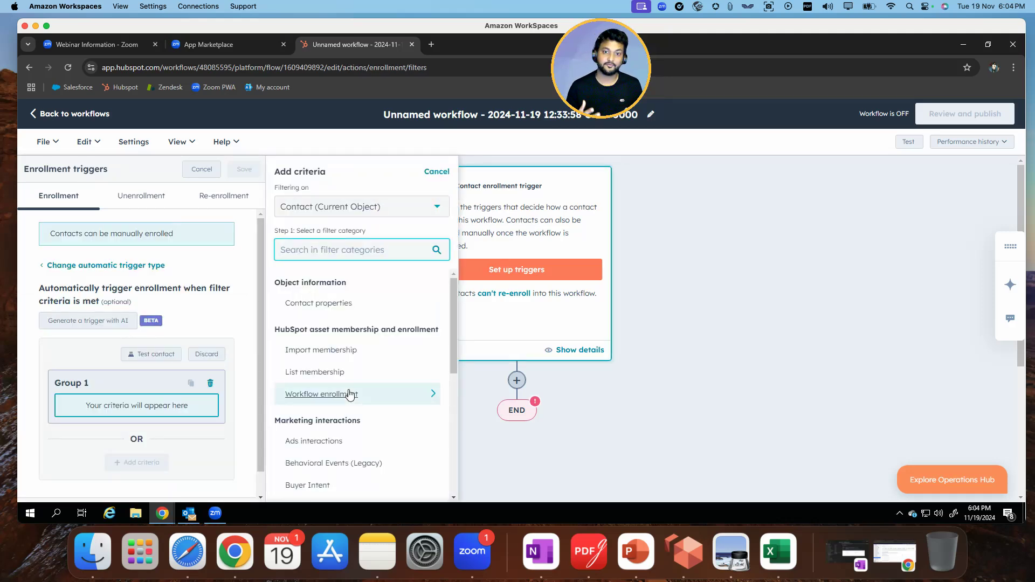
click(298, 245)
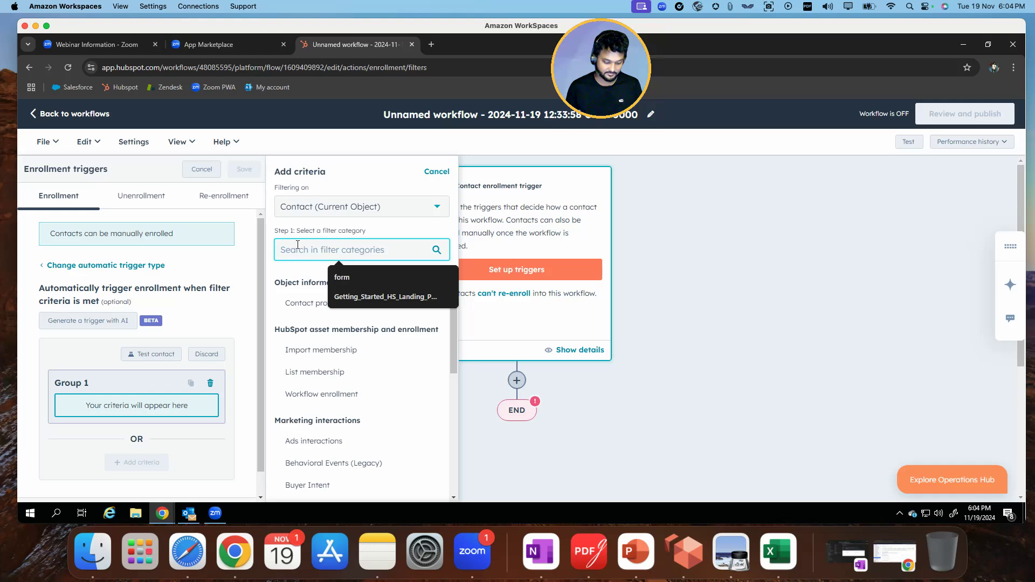
text(form)
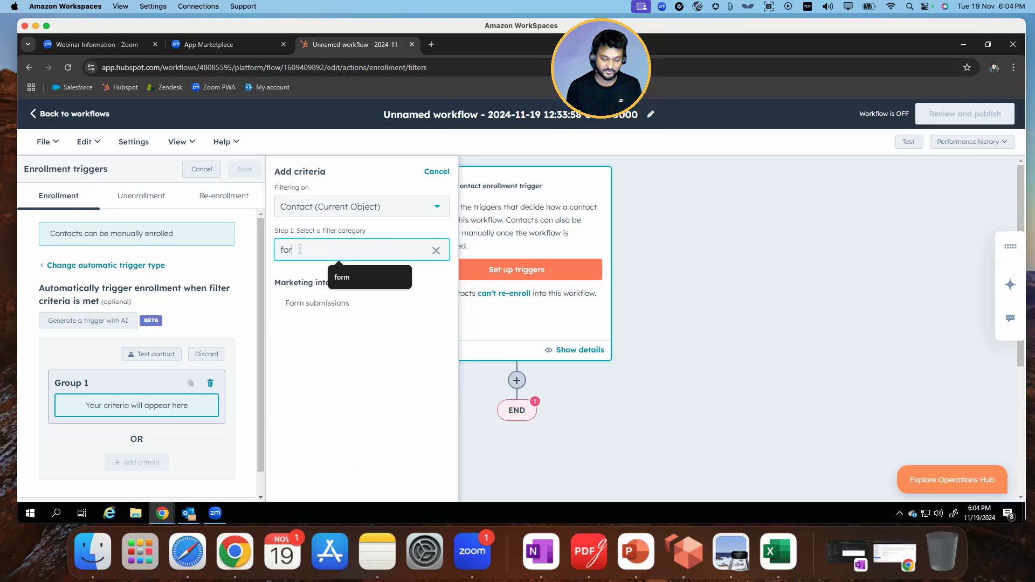
click(437, 304)
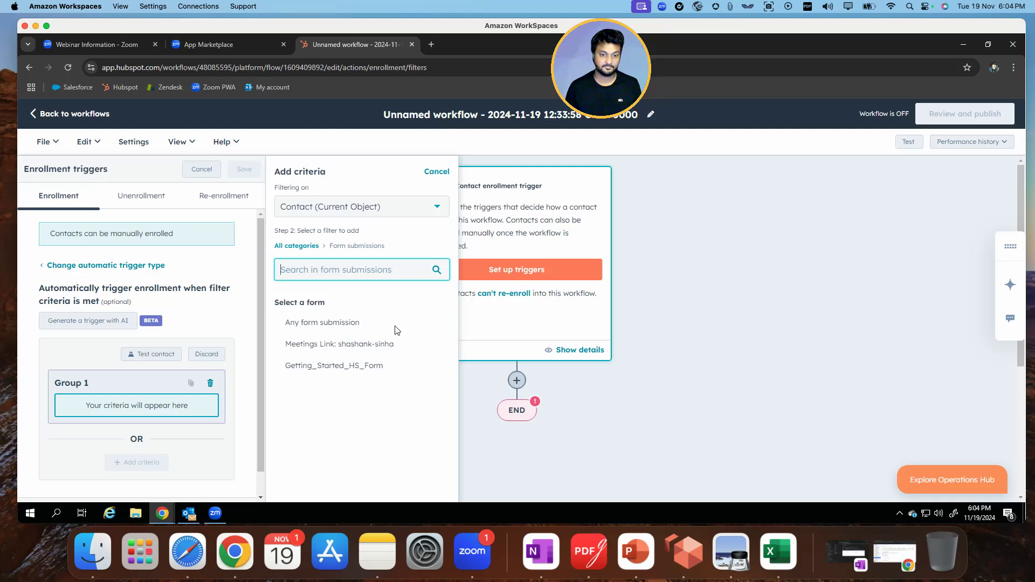
click(372, 368)
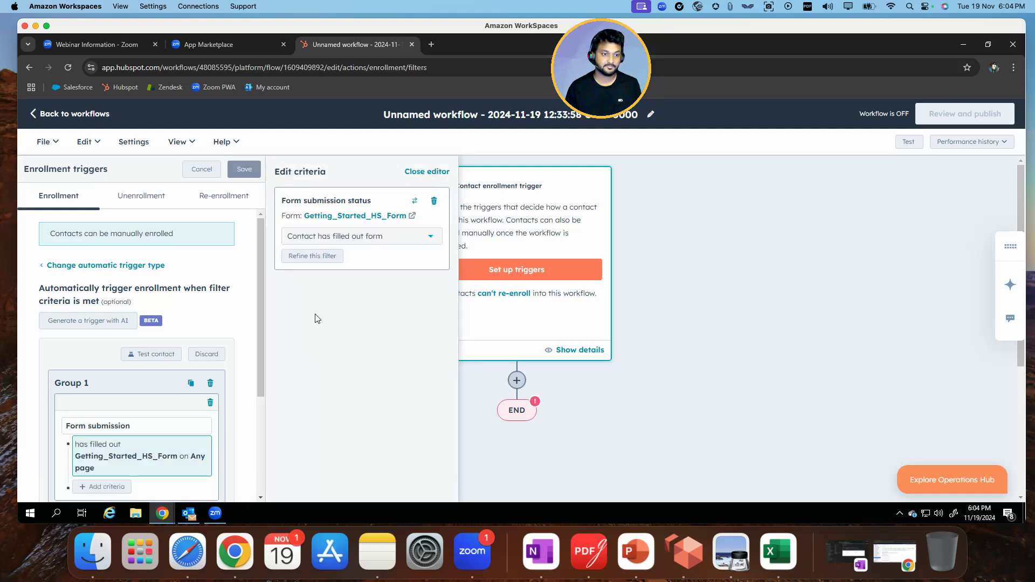
click(244, 171)
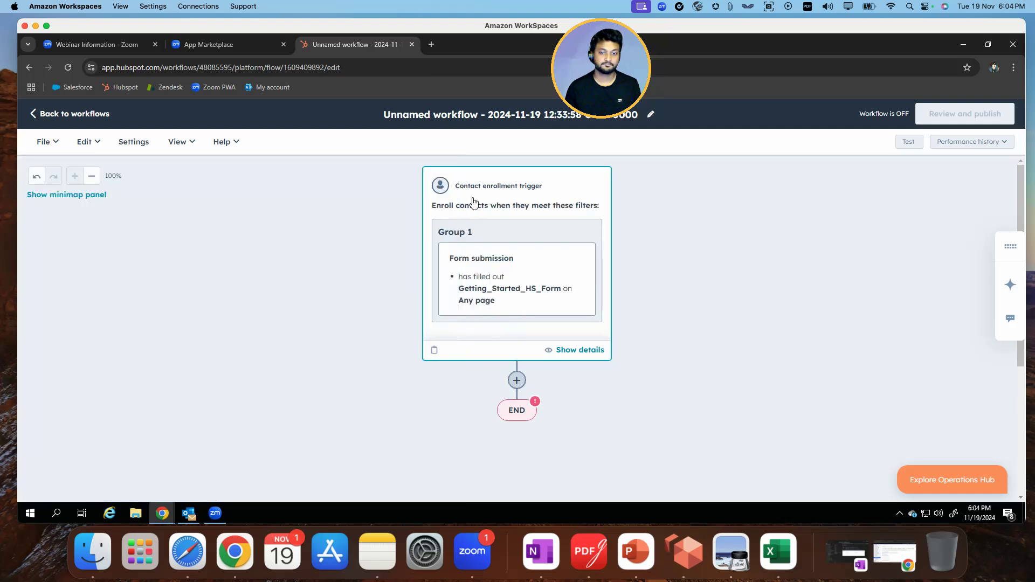
Add an "Add Contact to Zoom Webinar" action after the trigger, using the copied webinar ID, and save it.
click(517, 381)
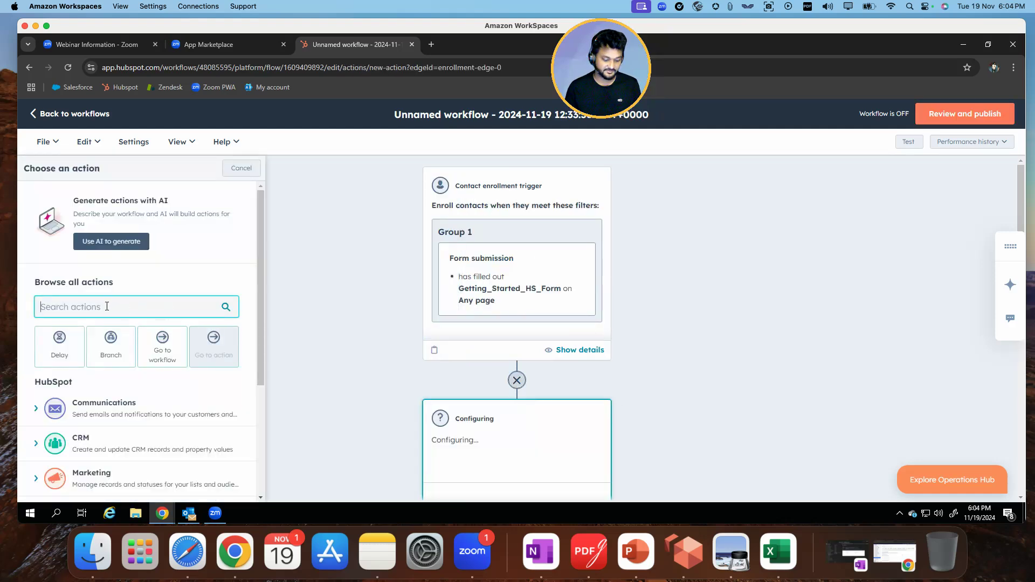
text(zoom)
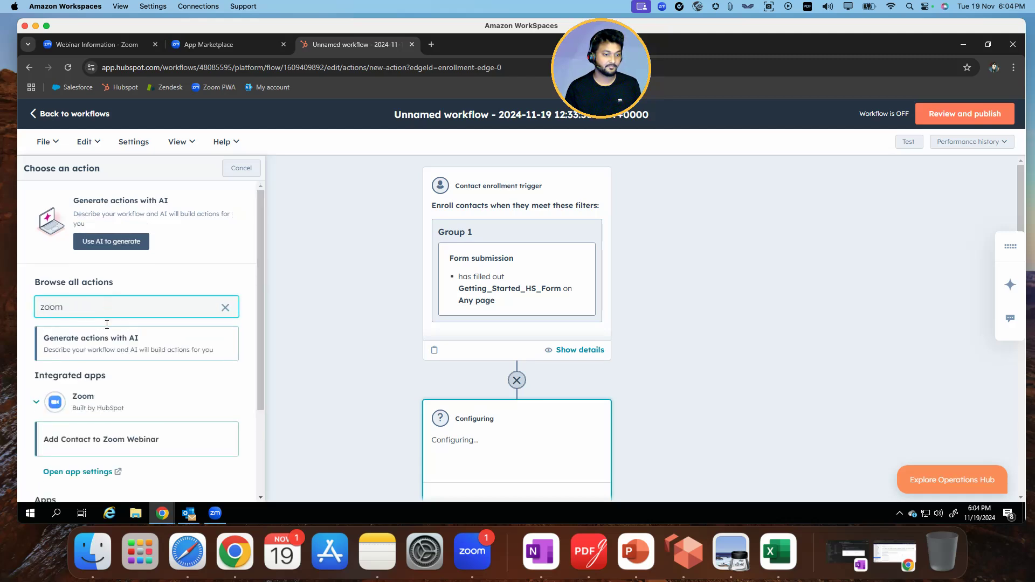
click(80, 446)
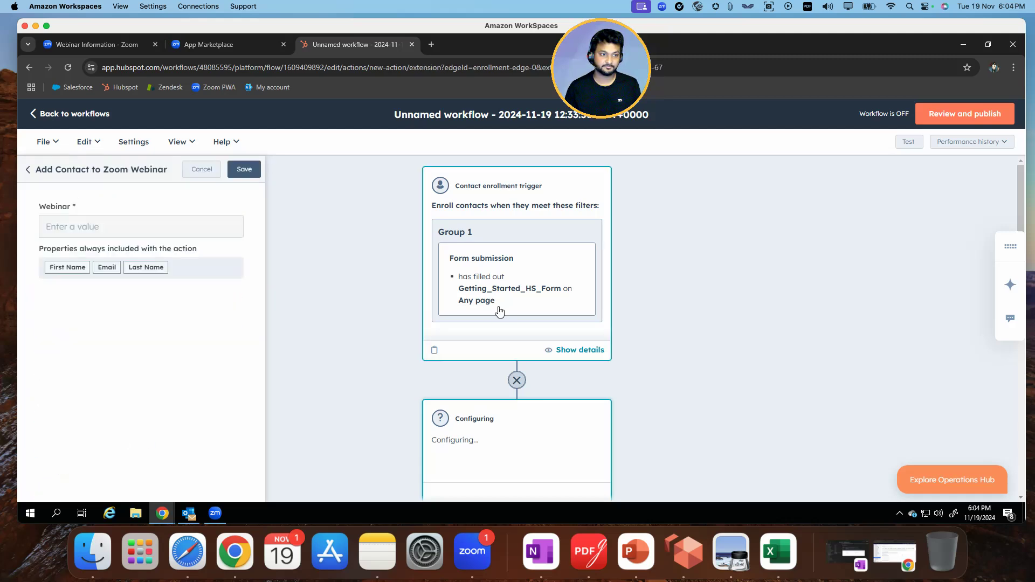
click(111, 226)
key(ctrl+v)
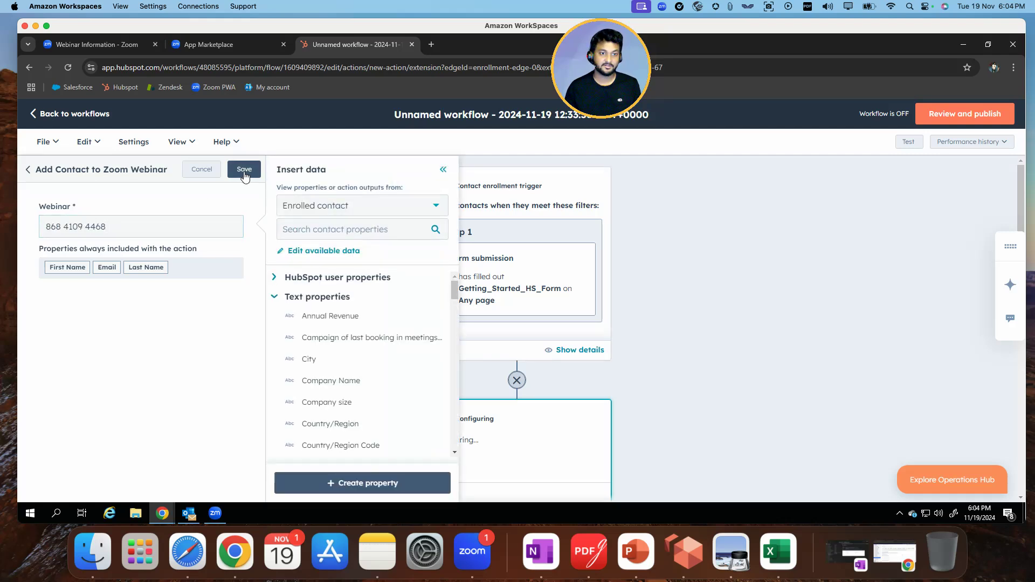
click(244, 173)
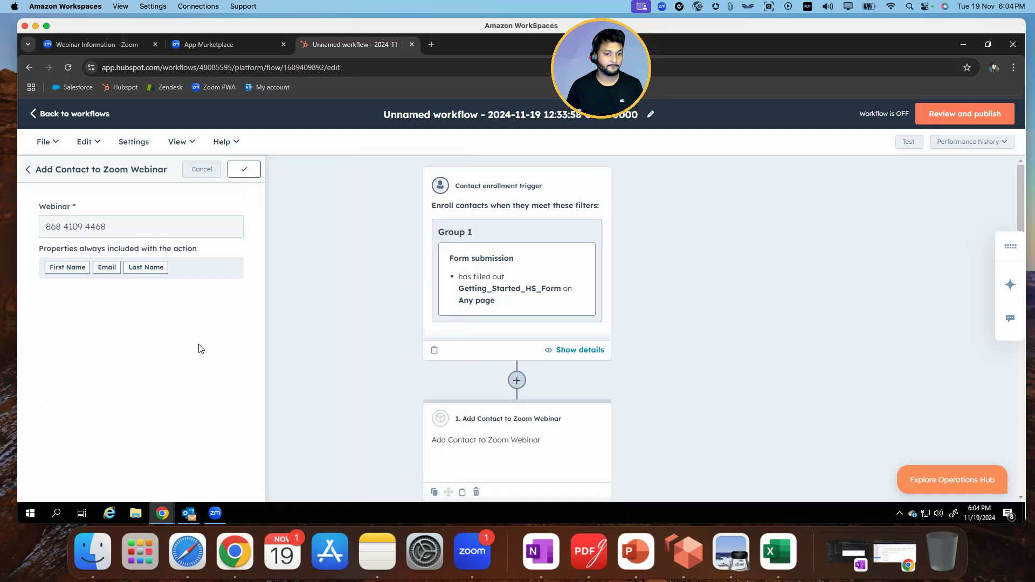
Add a "Set marketing contact status" action after the Zoom webinar action, set it to "Set as marketing contact", and save it.
scroll(788, 338, down, 3)
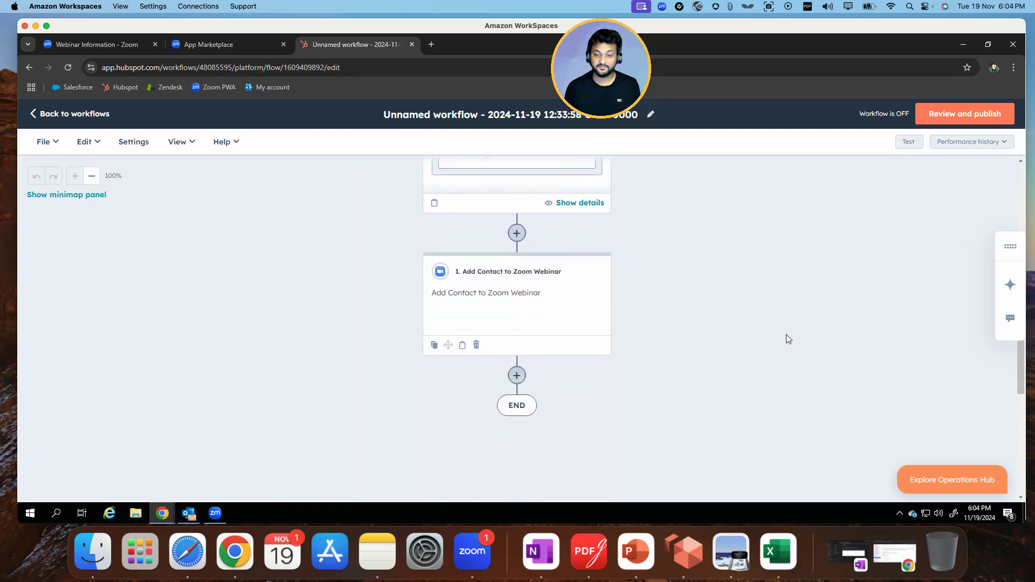
click(517, 376)
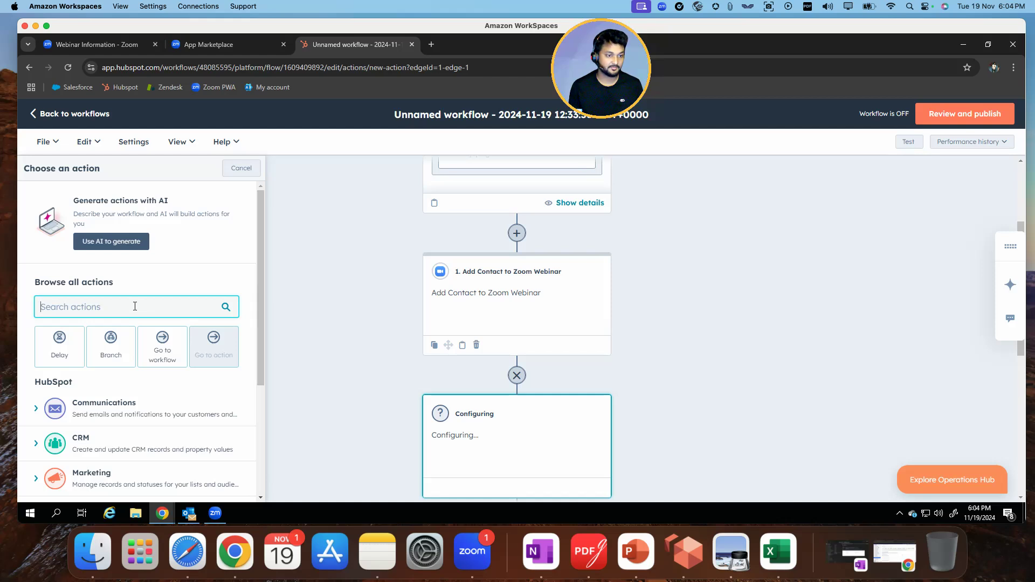
text(set mark)
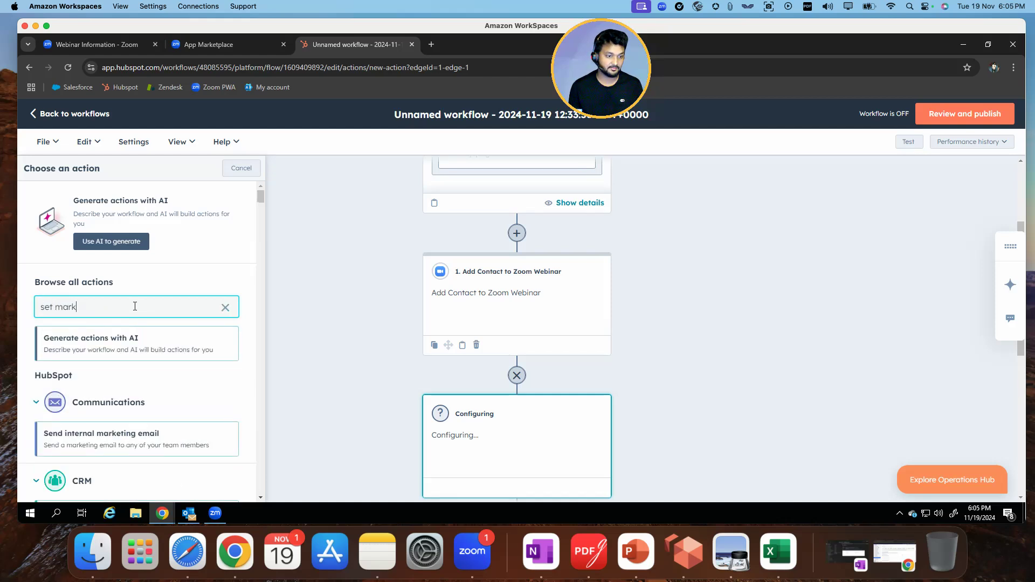
scroll(143, 389, down, 5)
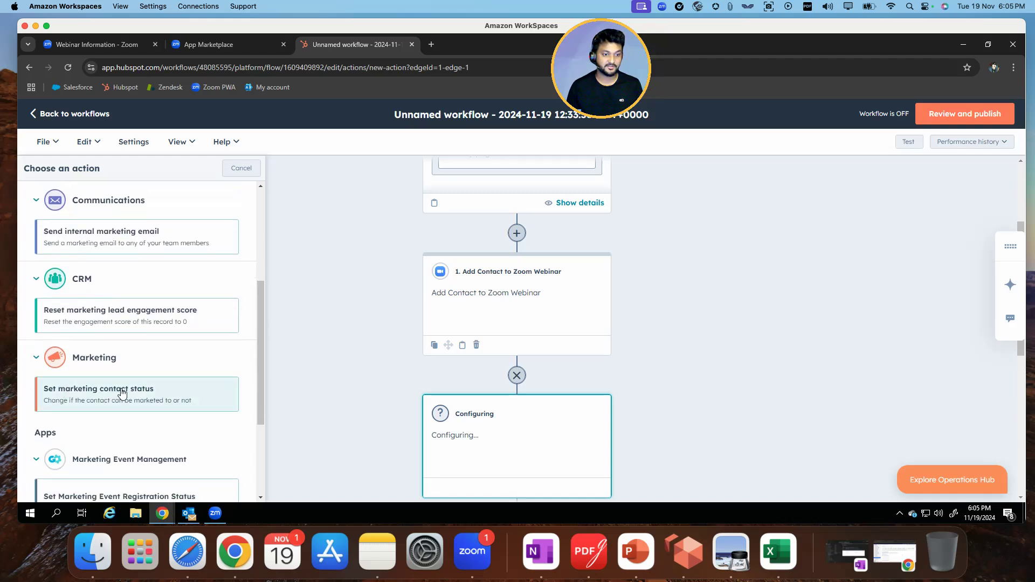
click(91, 394)
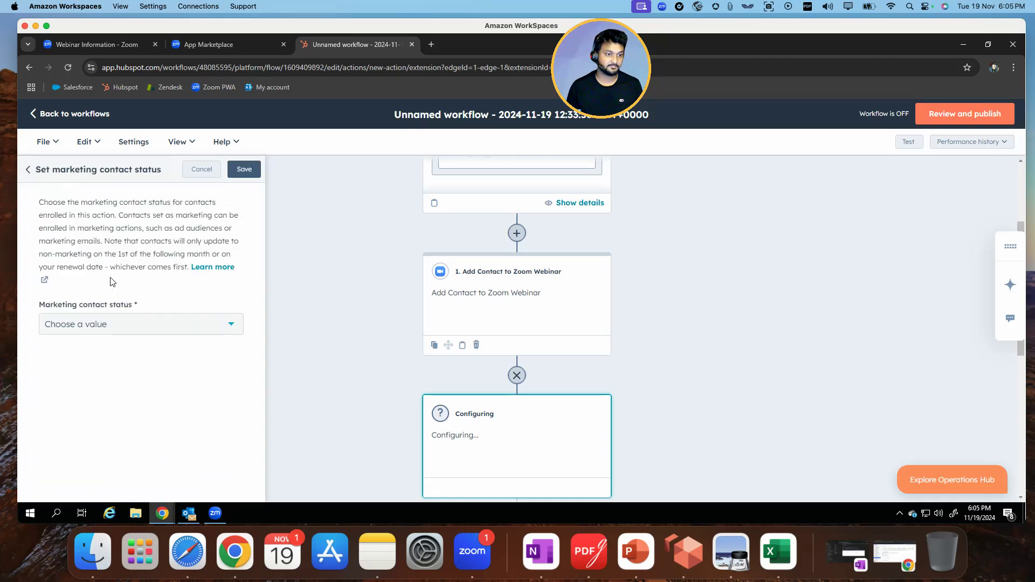
click(95, 326)
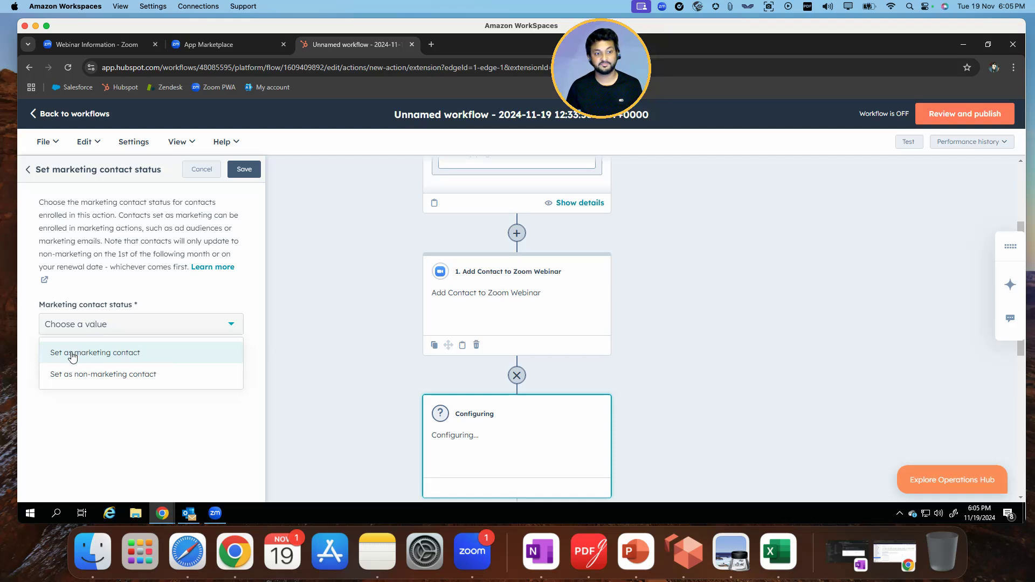
click(107, 354)
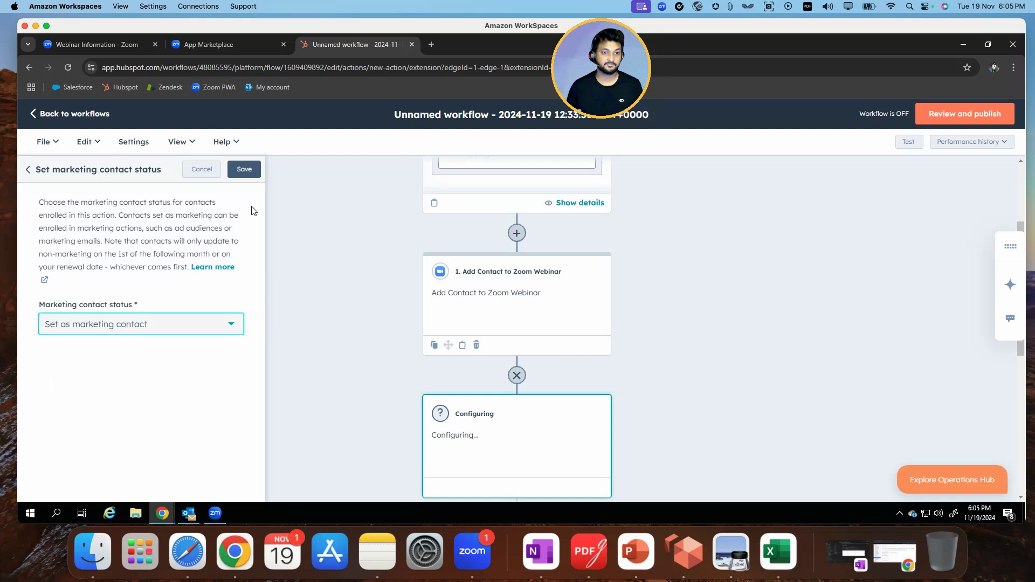
click(245, 171)
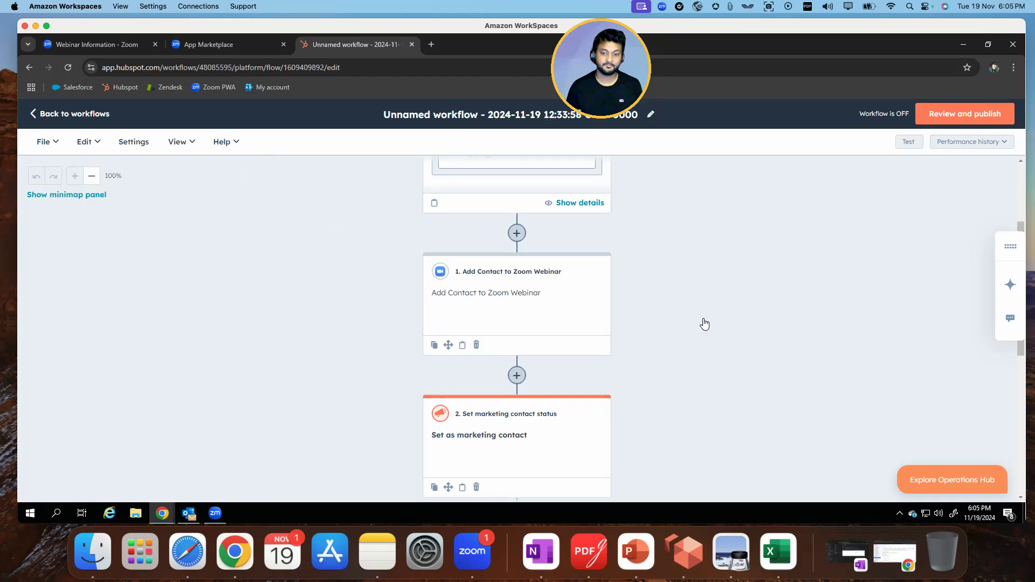
Add a Delay action after the marketing status action, based on a set amount of time of 1 minute, and save it.
scroll(704, 323, down, 4)
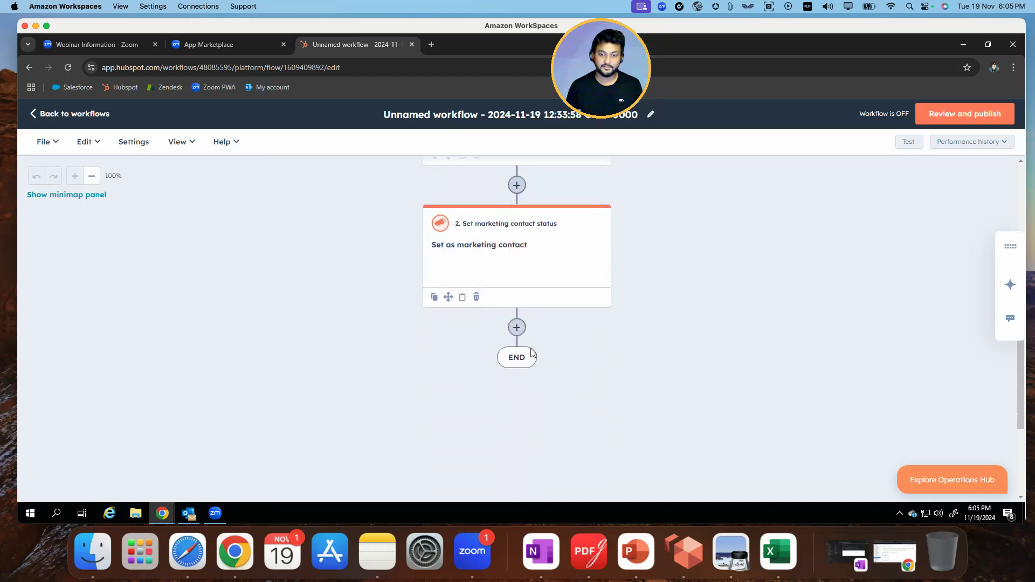
click(516, 327)
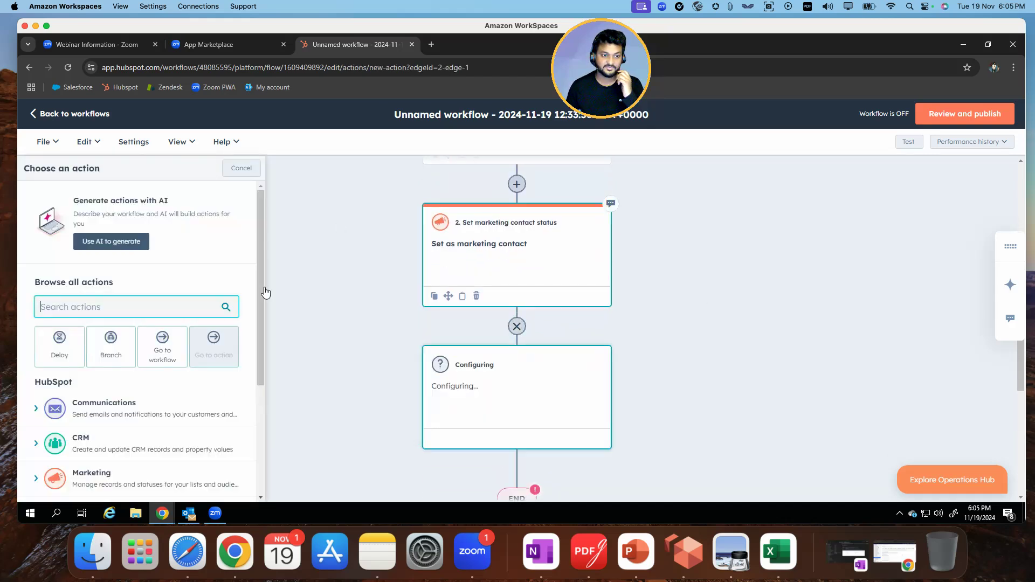
text(delay)
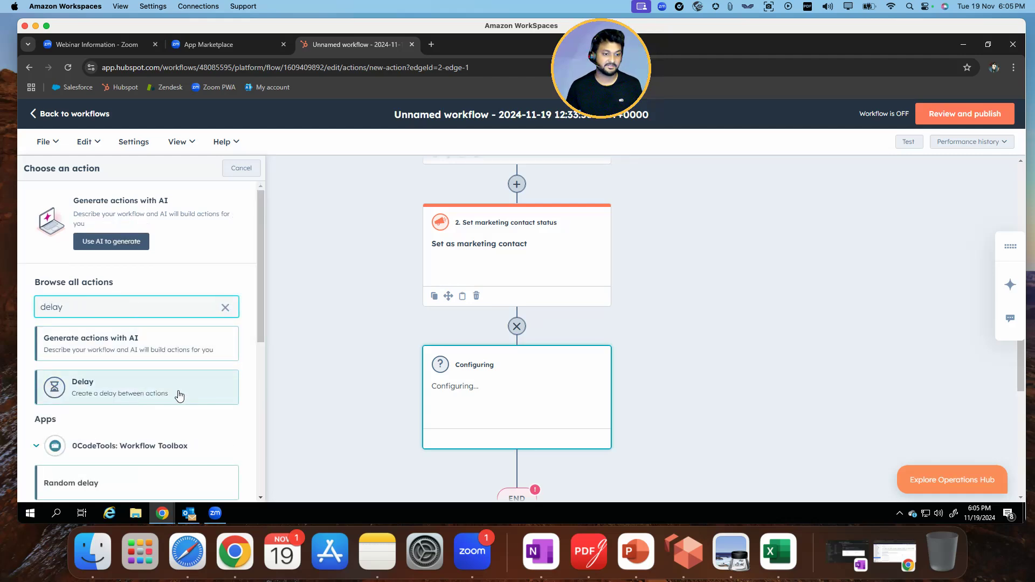
click(136, 396)
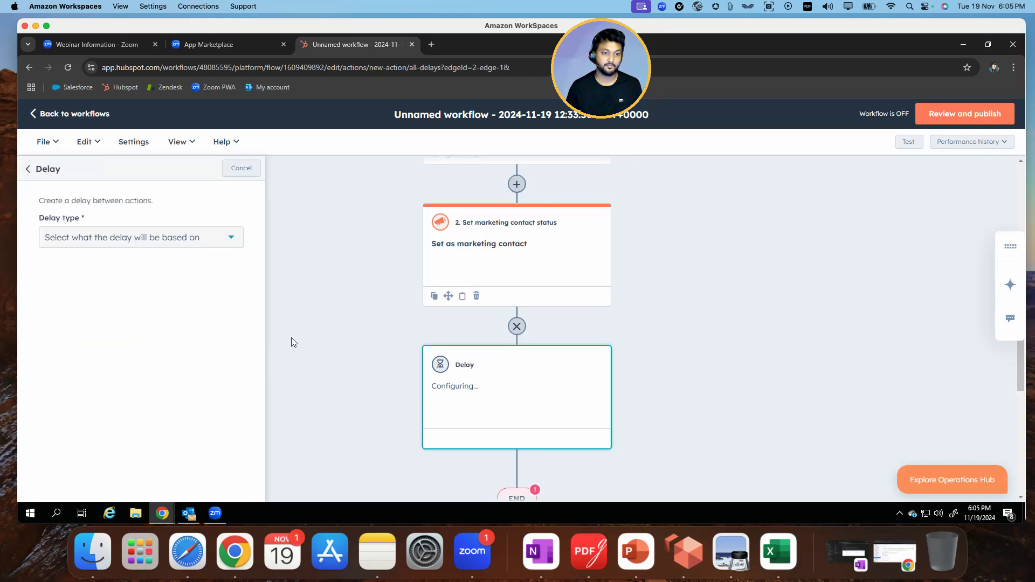
click(209, 243)
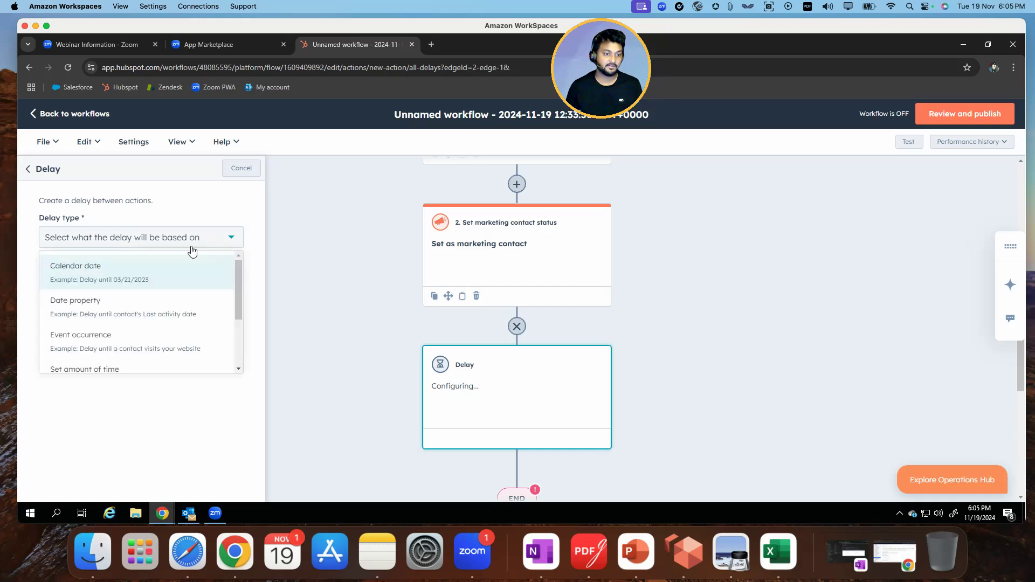
click(109, 368)
click(188, 314)
text(1)
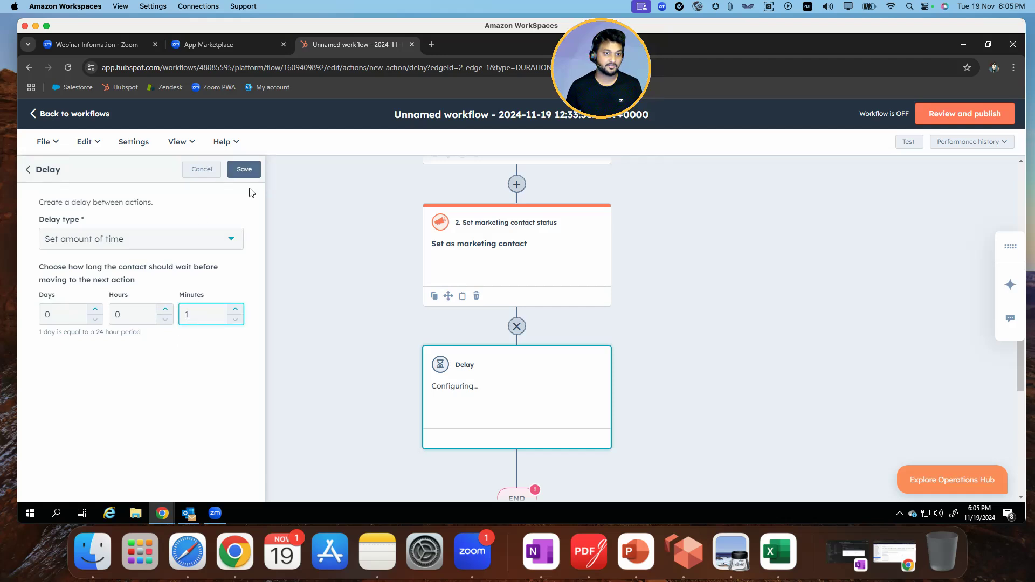
click(252, 170)
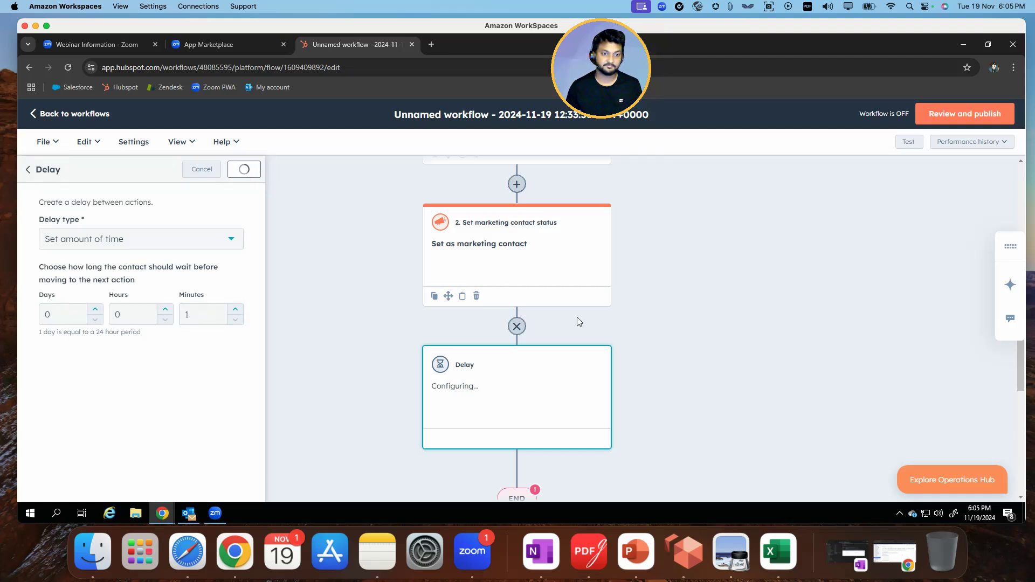
Add a "Send email" action after the delay that sends the automated email Getting_Started_HS_Email to the enrolled contact, and save it.
scroll(690, 328, down, 3)
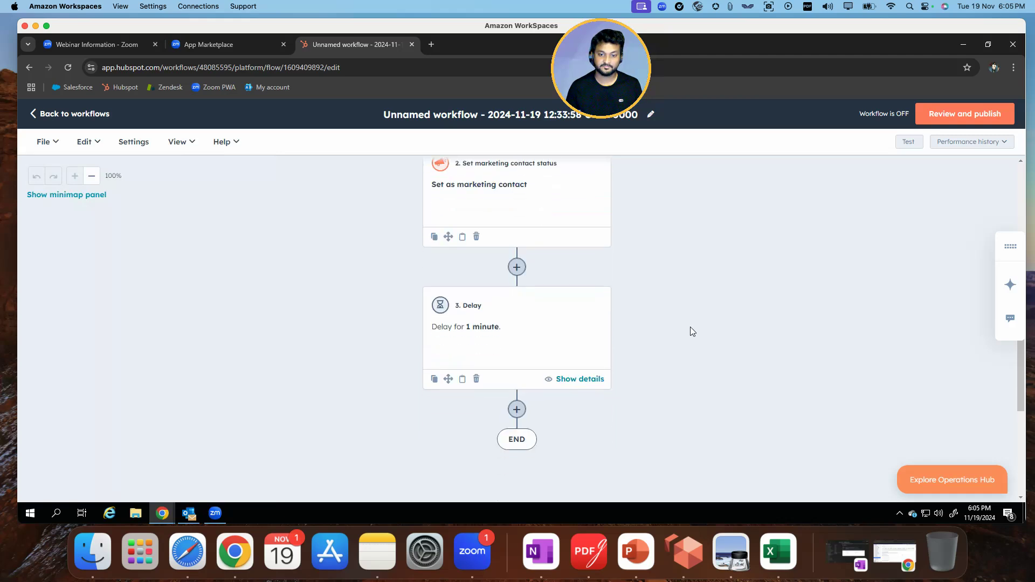
click(516, 328)
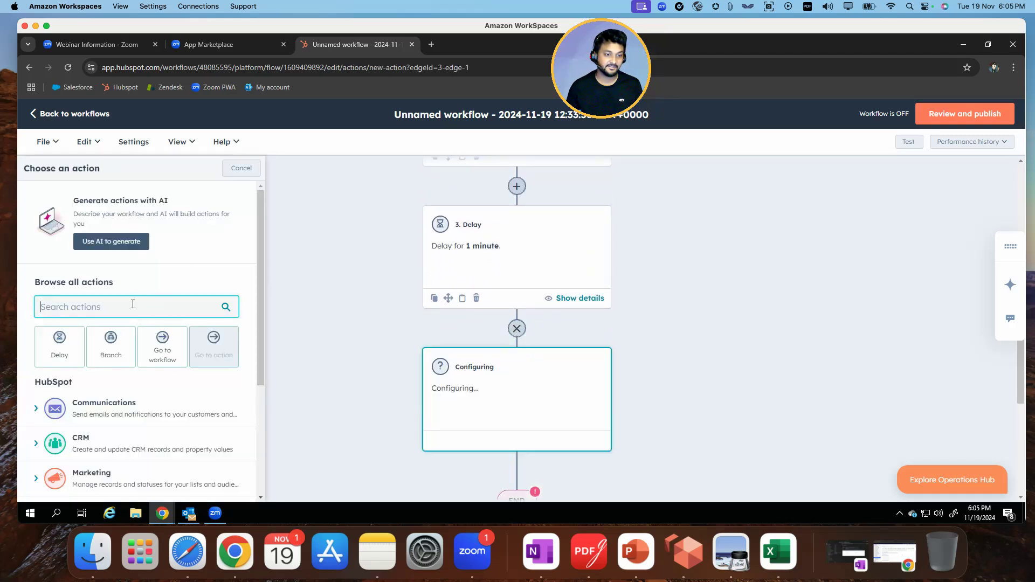
text(email)
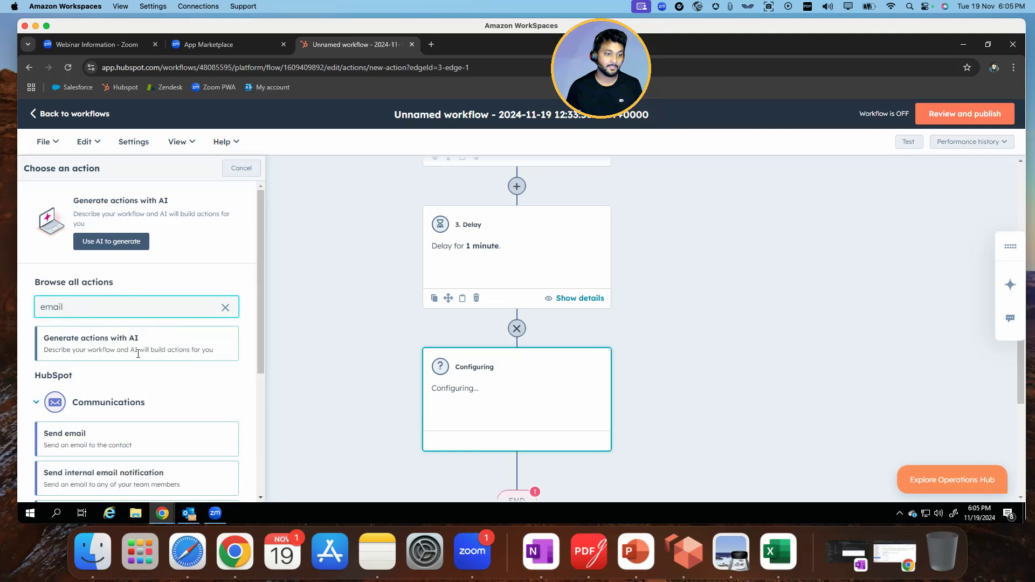
click(97, 447)
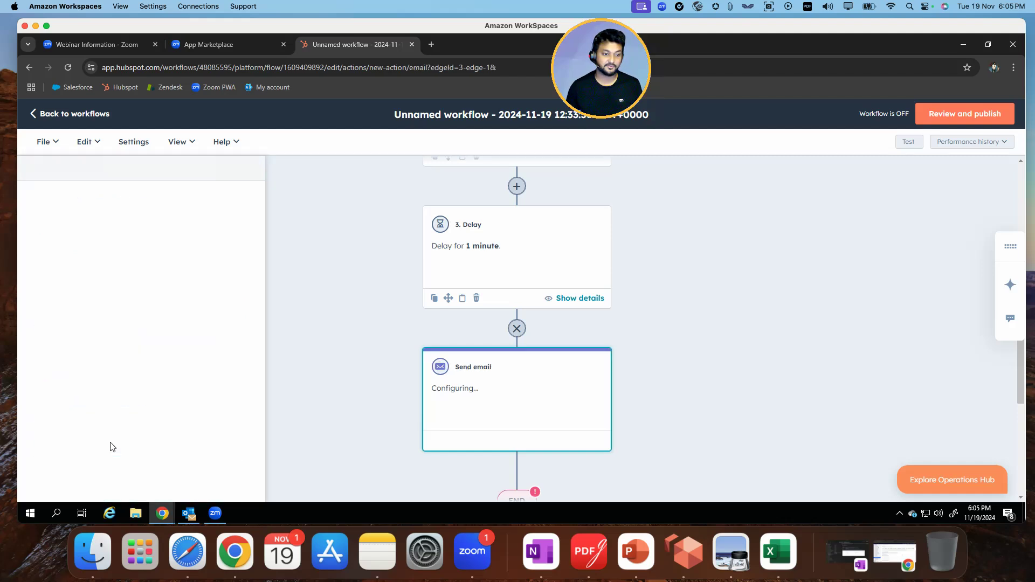
click(170, 291)
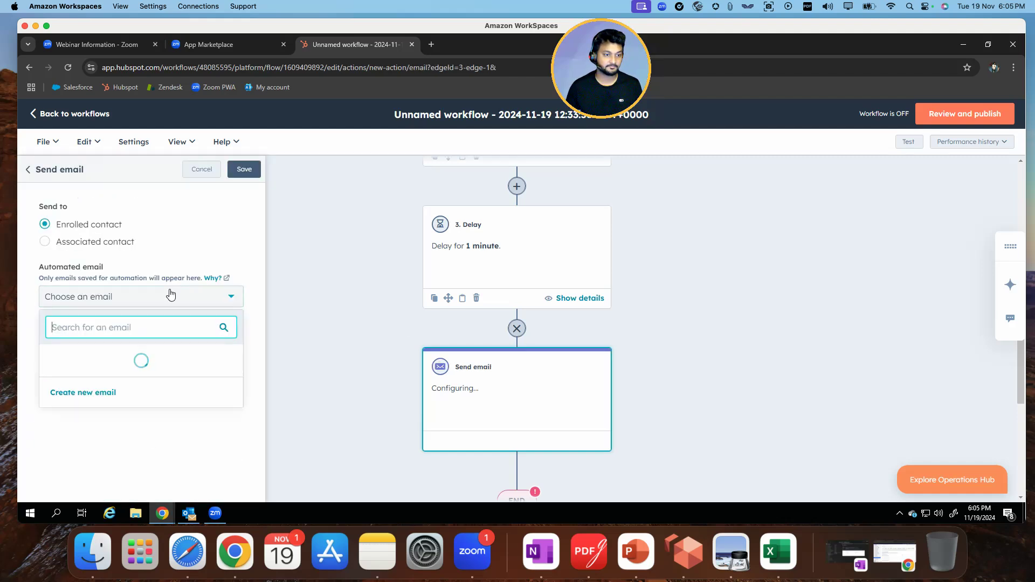
click(115, 360)
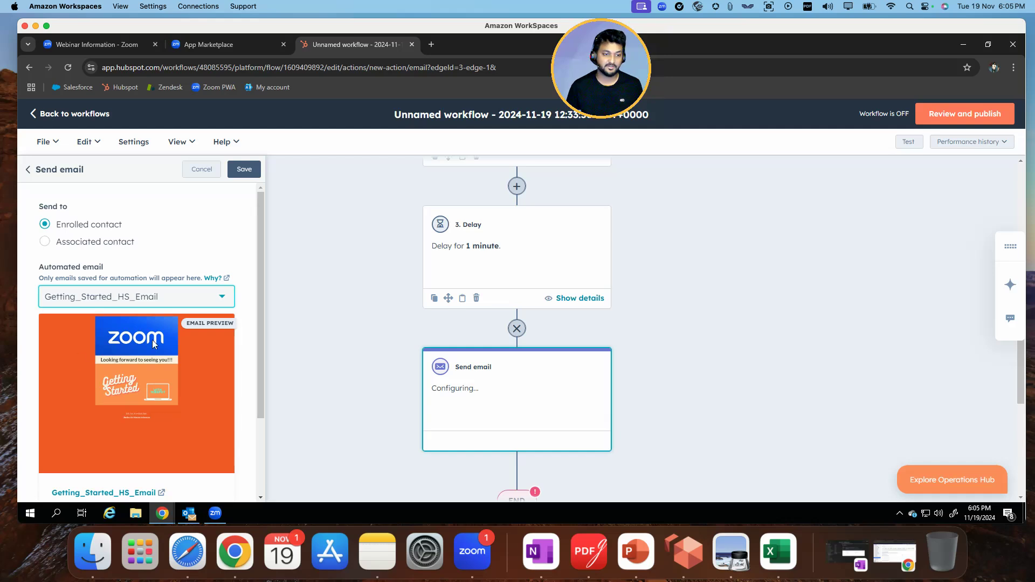
click(246, 170)
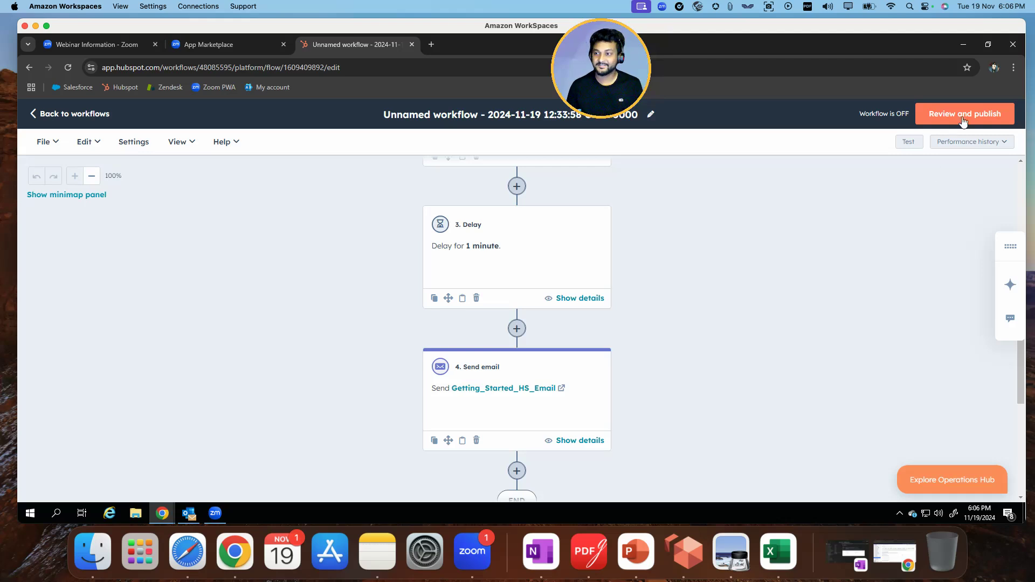
Look through the workflow's timing, notification and connection settings, and close them without making changes.
click(135, 144)
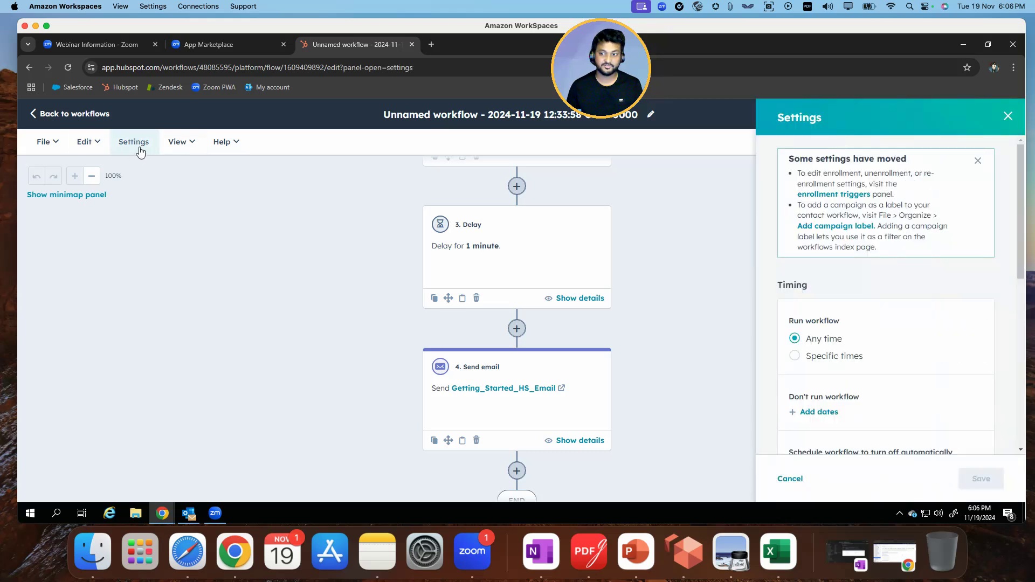
scroll(869, 347, down, 2)
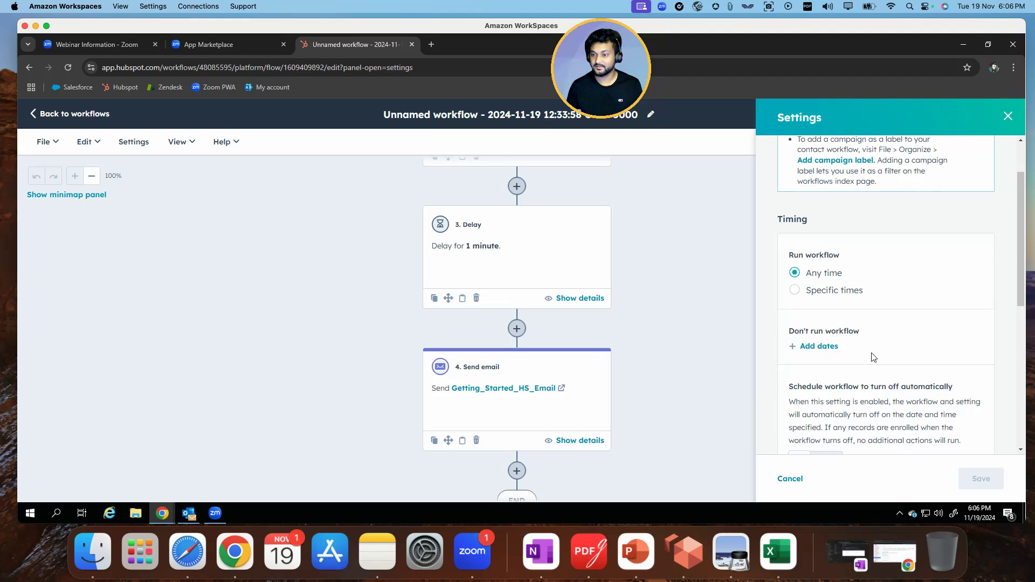
scroll(873, 357, down, 6)
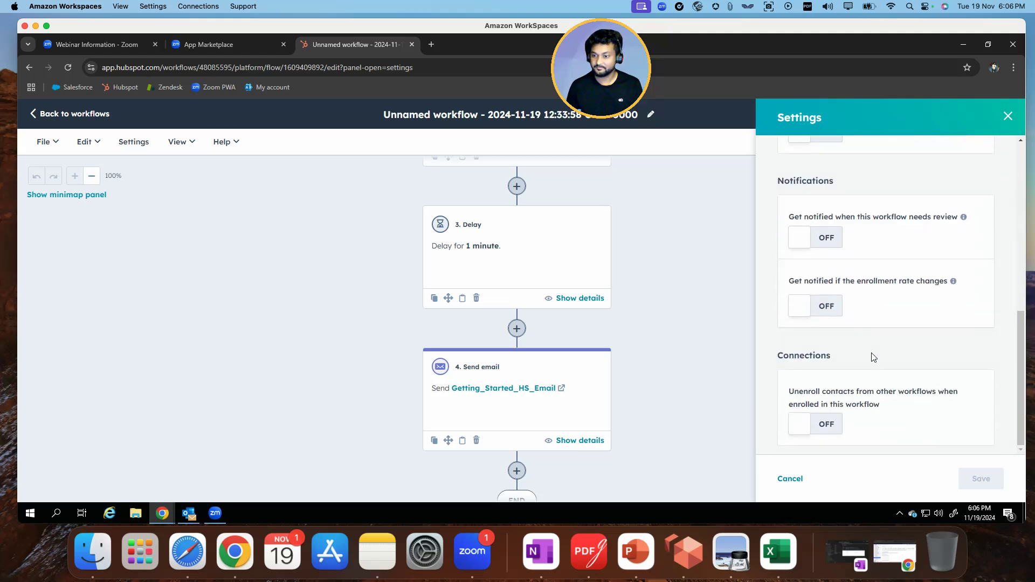
scroll(939, 253, up, 8)
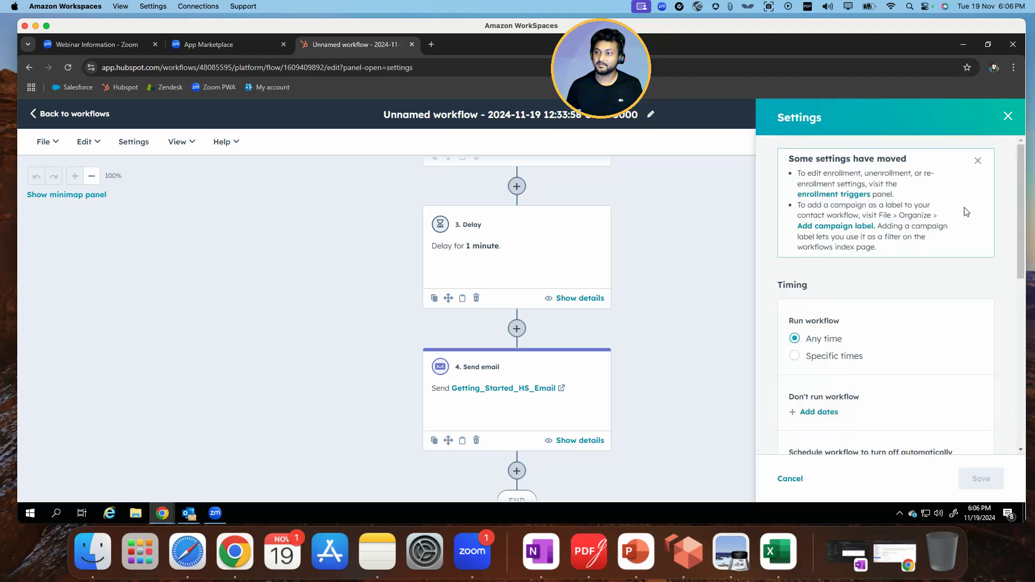
click(1005, 117)
Start the pre-publish review, choose to enroll existing contacts who meet the criteria, and keep the timing and notification options as they are.
click(991, 120)
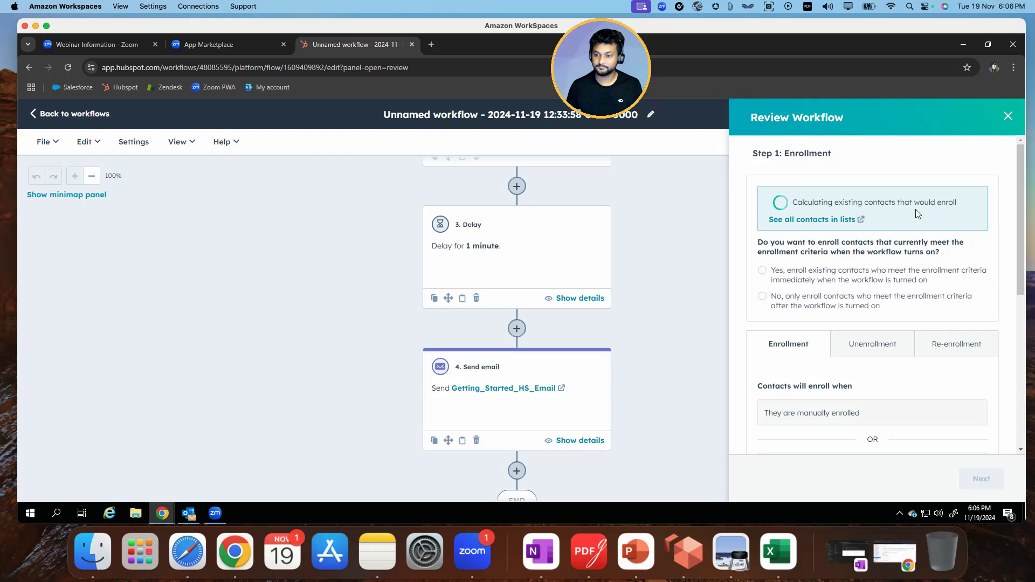
click(791, 259)
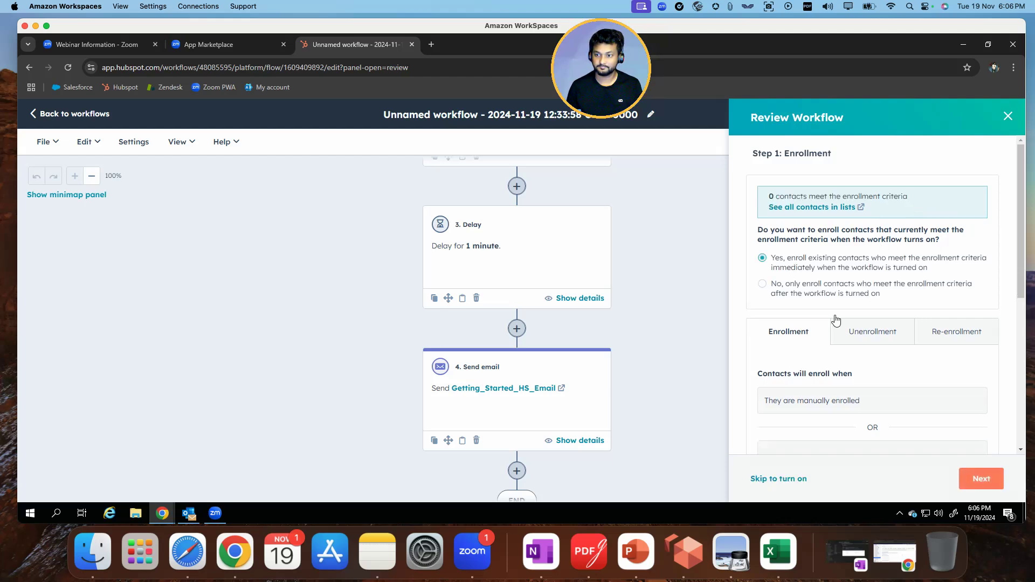
click(990, 479)
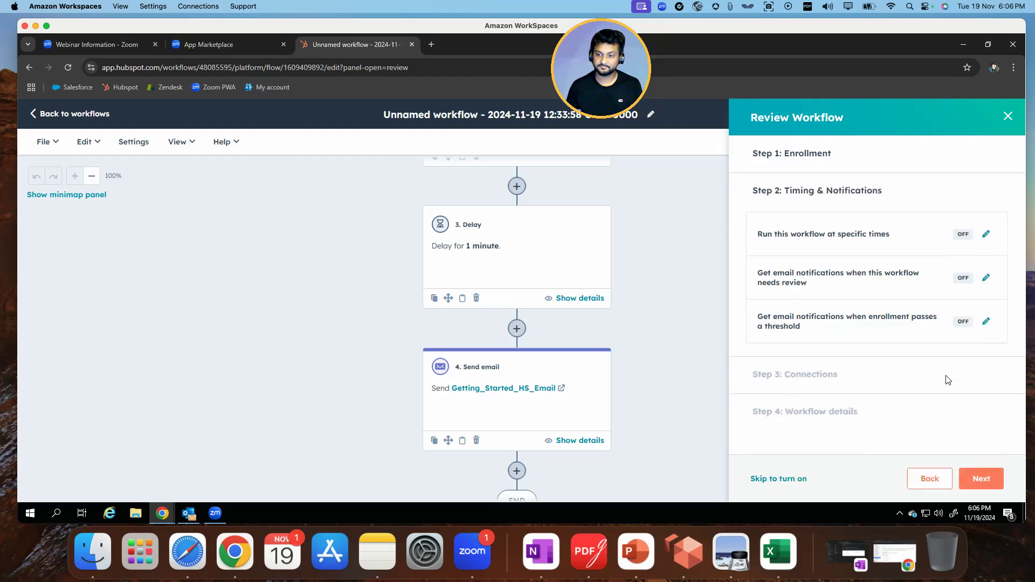
click(980, 476)
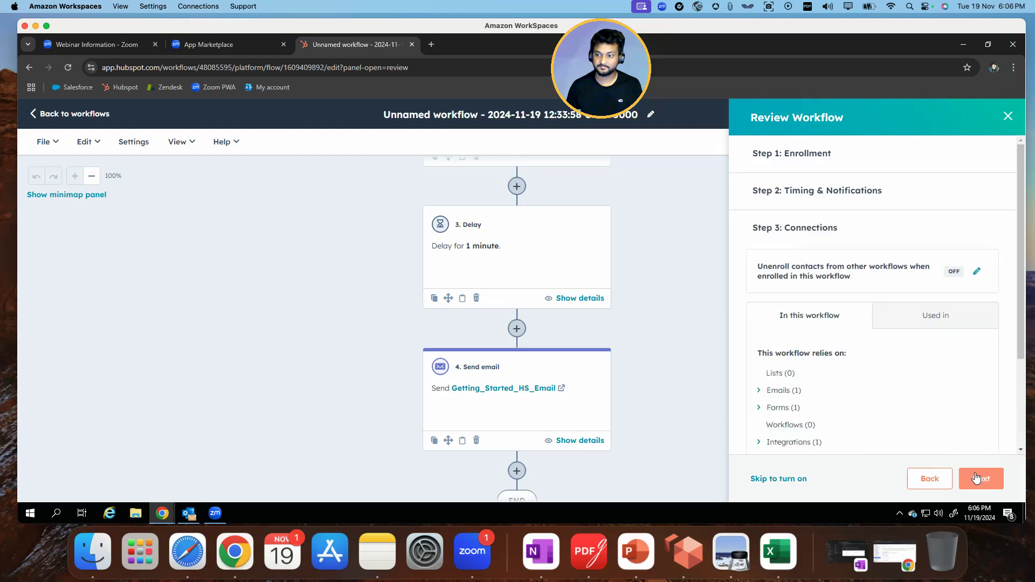
click(936, 483)
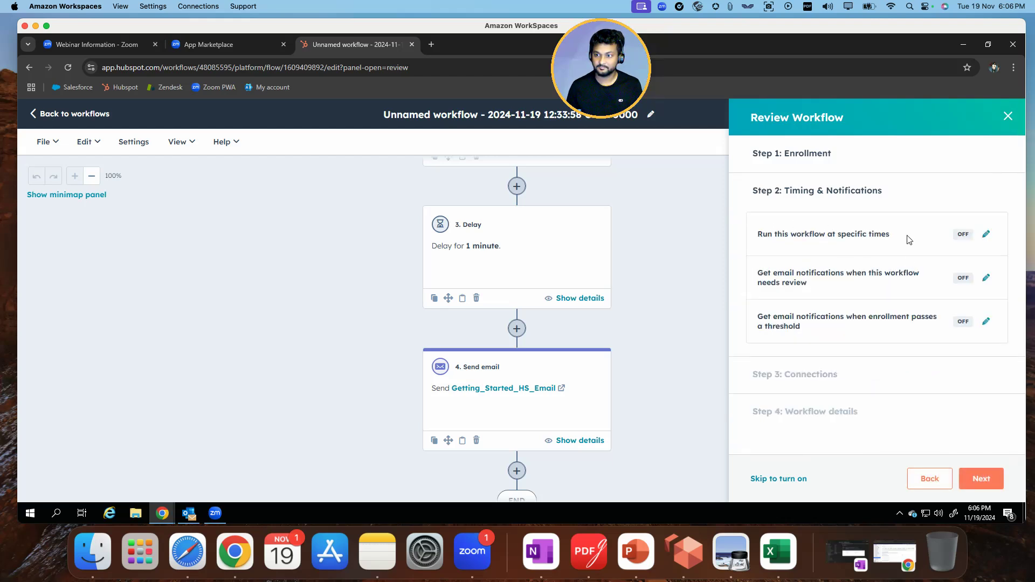
click(993, 488)
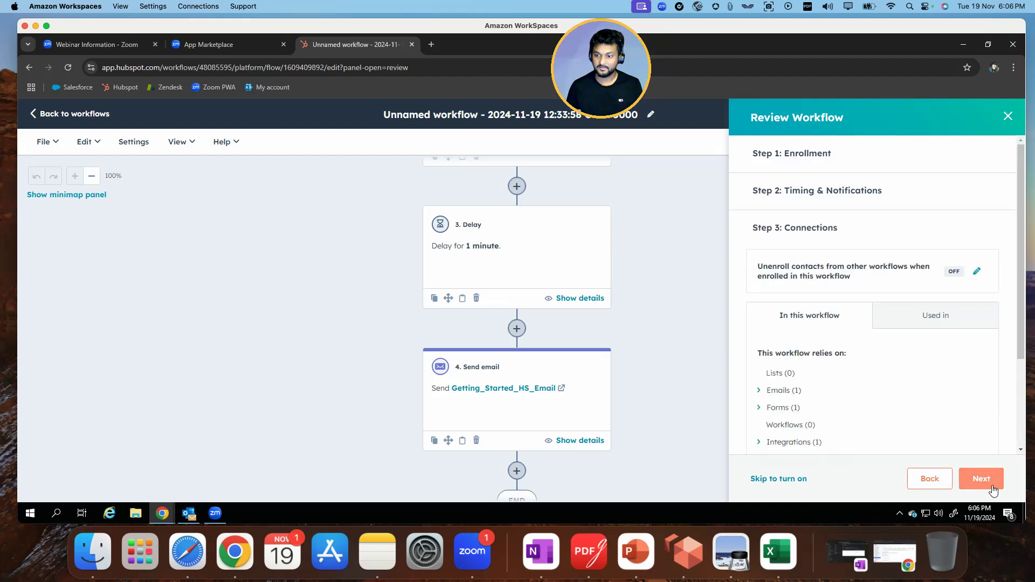
Continue the review from Connections to Workflow details and accept the AI-generated workflow description.
click(984, 485)
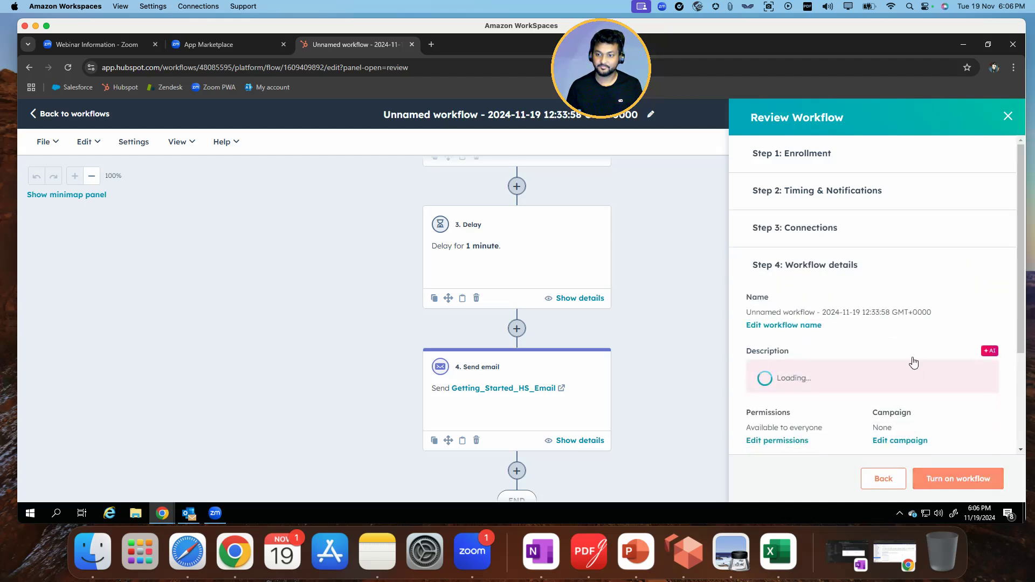
scroll(914, 361, down, 2)
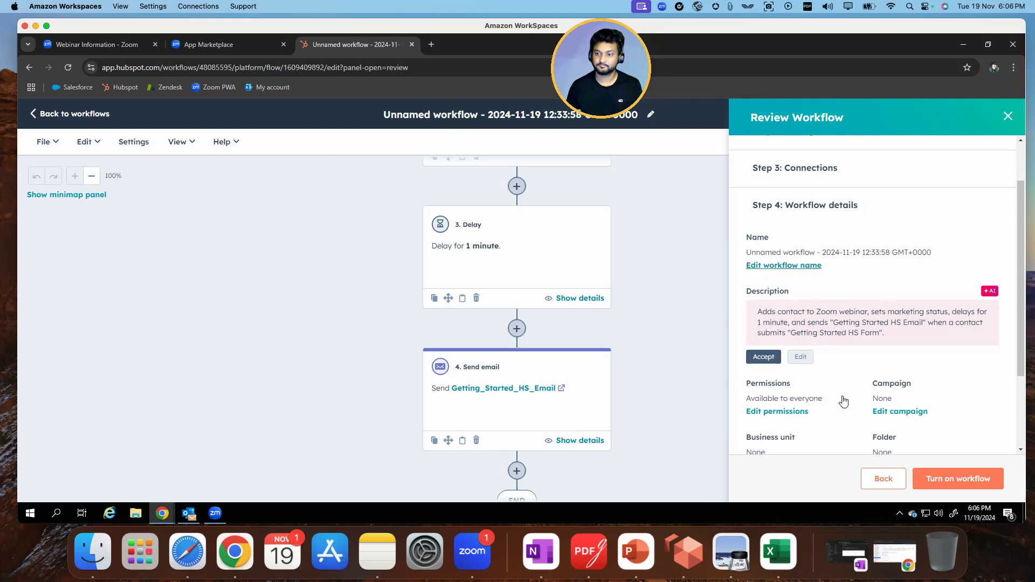
click(765, 357)
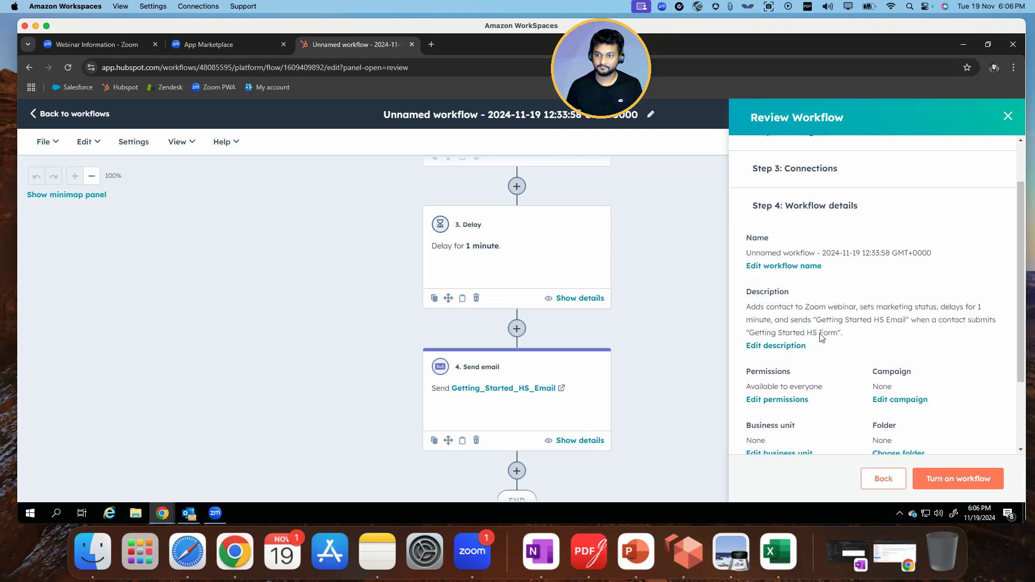
Check the remaining workflow details in the review and turn on the workflow.
scroll(843, 361, down, 4)
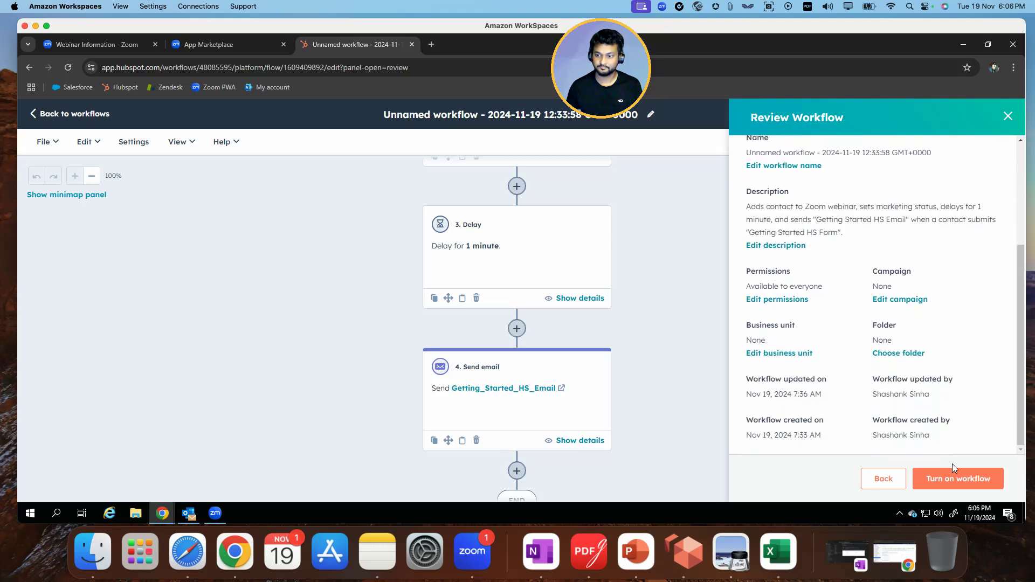
click(953, 478)
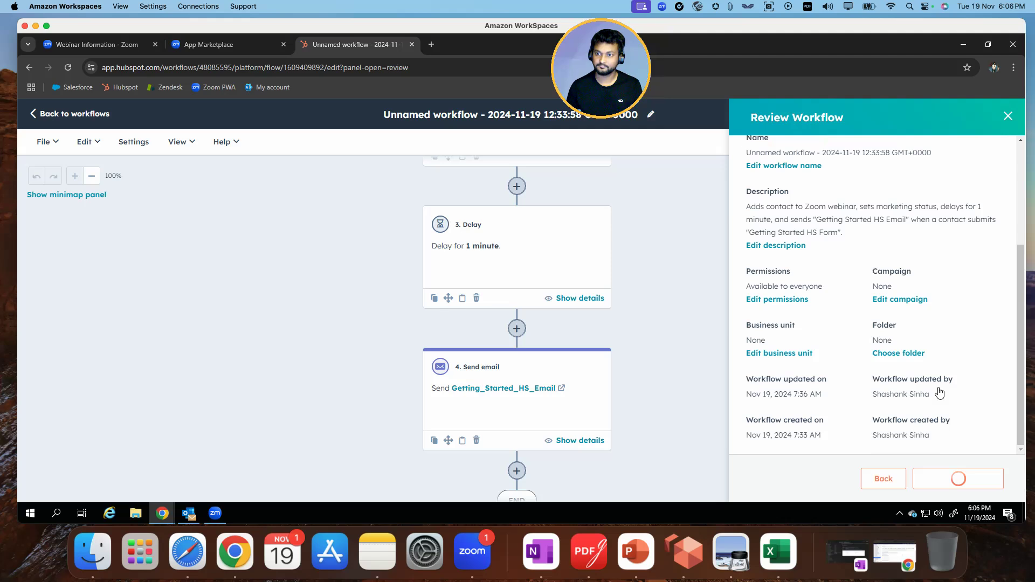
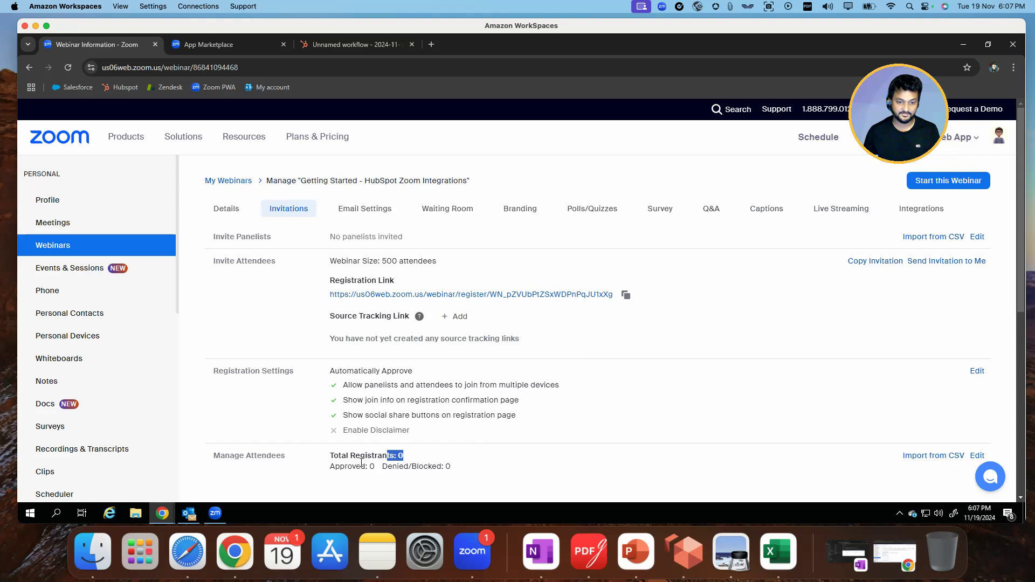
Check the "Getting Started - HubSpot Zoom Integrations" webinar's registrant total in Zoom, and view the webinar's details.
click(165, 514)
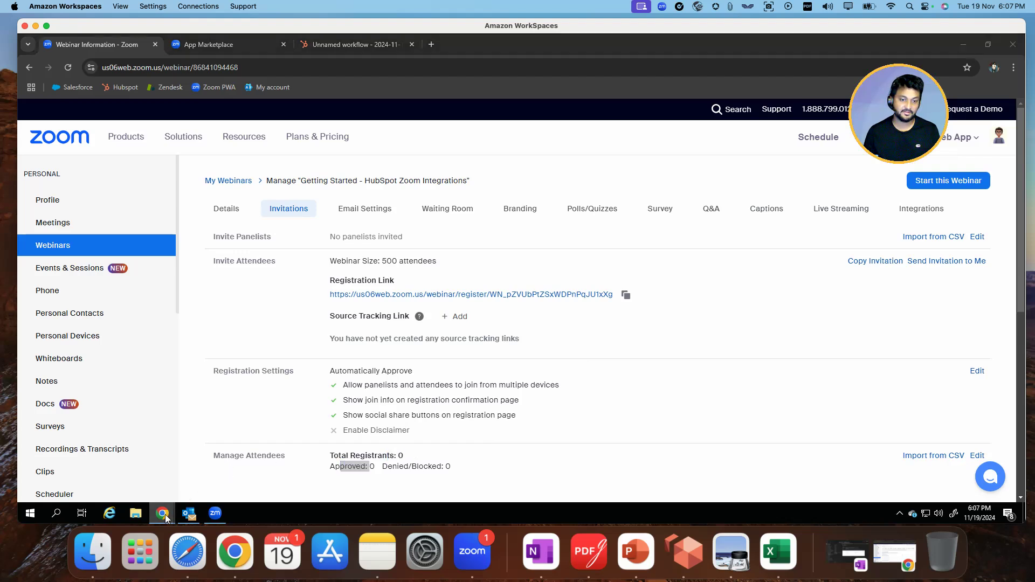
click(104, 462)
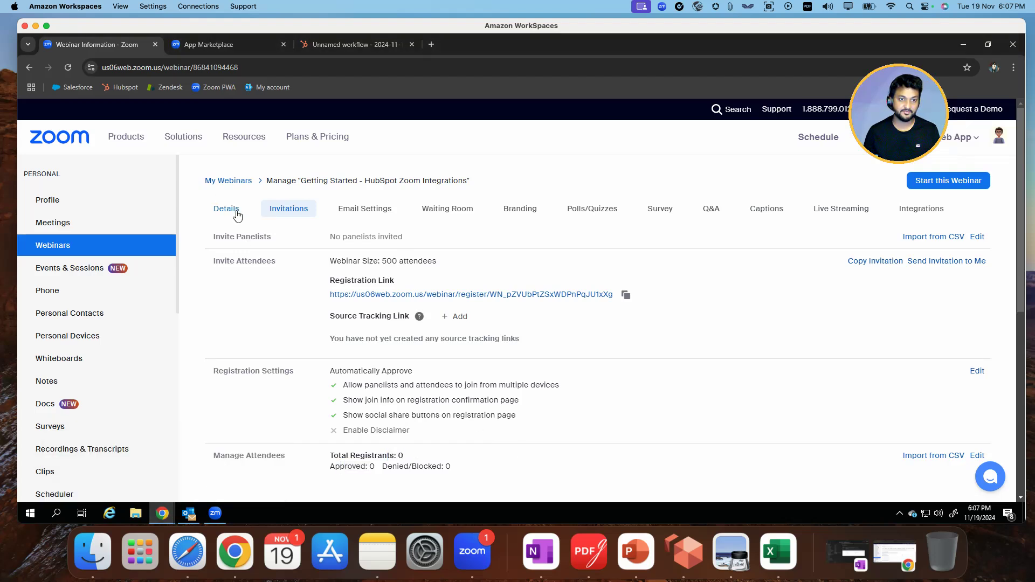
click(226, 210)
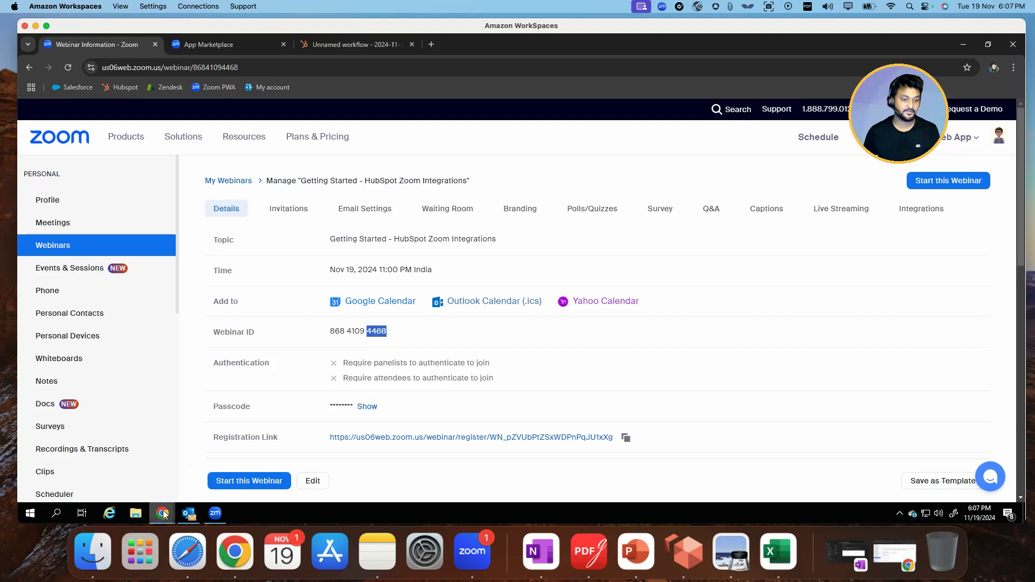
On the incognito landing page, fill in the registrant's first name, last name, email and phone number, and submit the form.
click(163, 513)
click(221, 468)
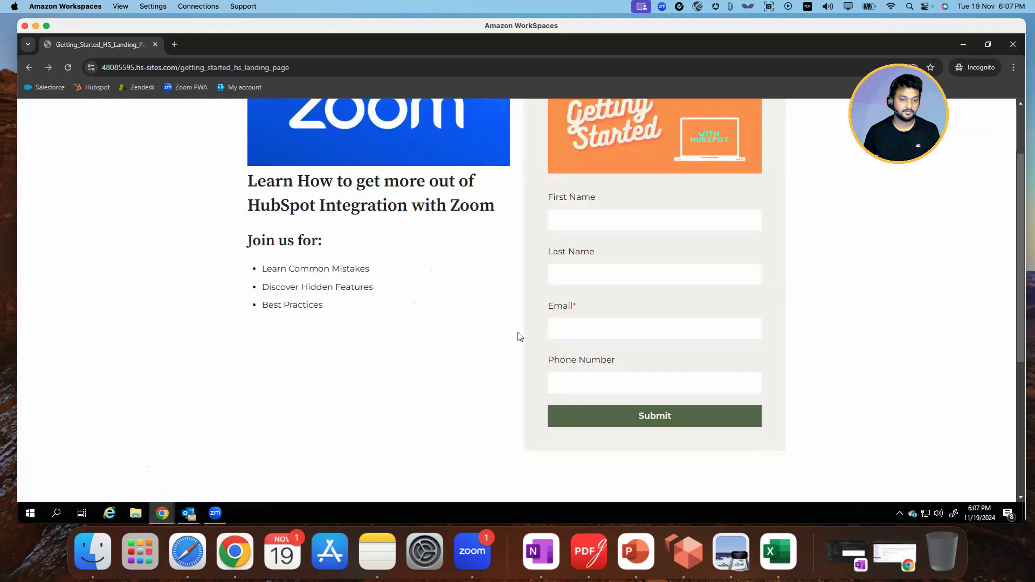
click(599, 224)
key(Tab)
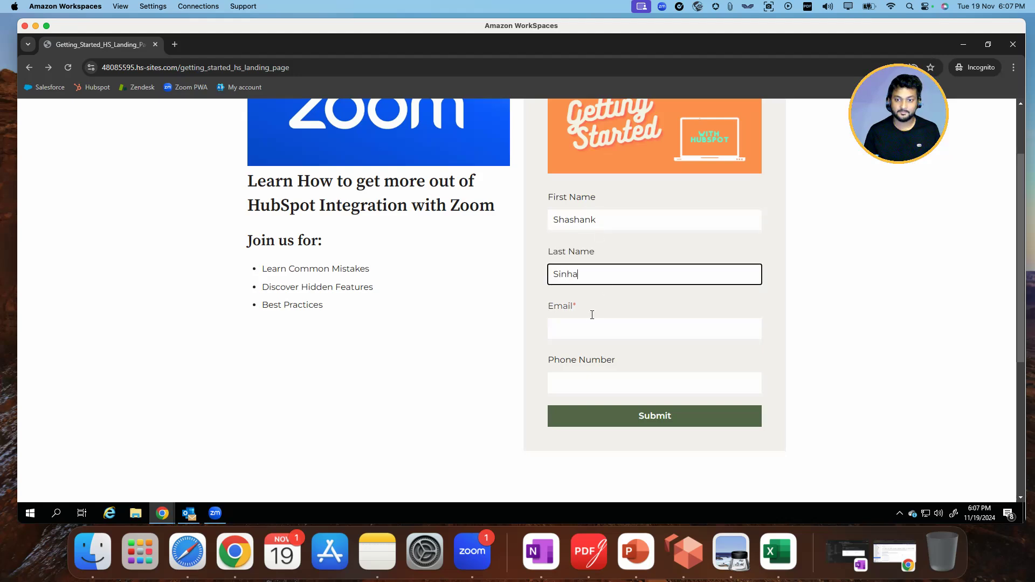
click(590, 323)
click(678, 376)
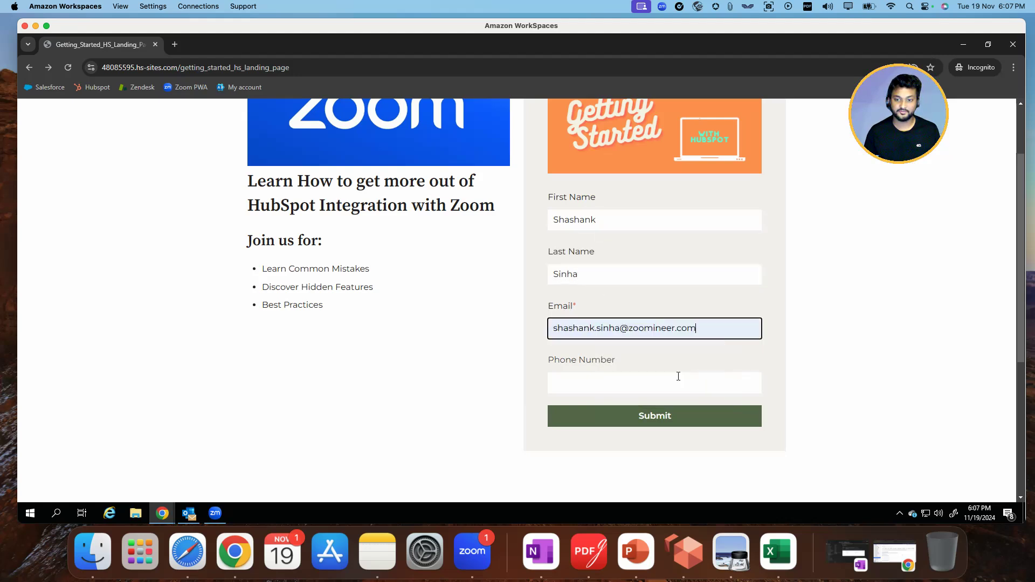
click(614, 385)
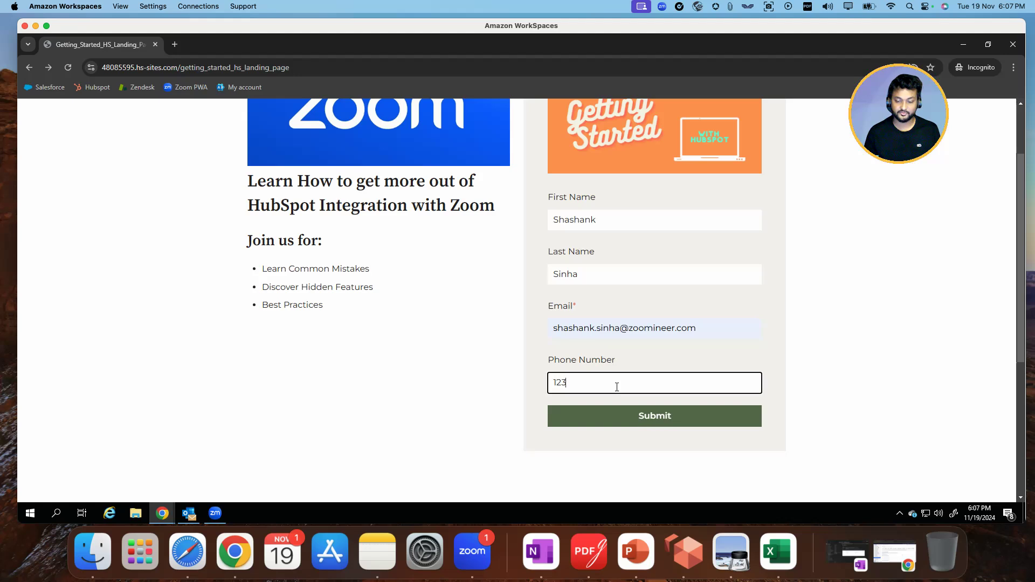
click(624, 417)
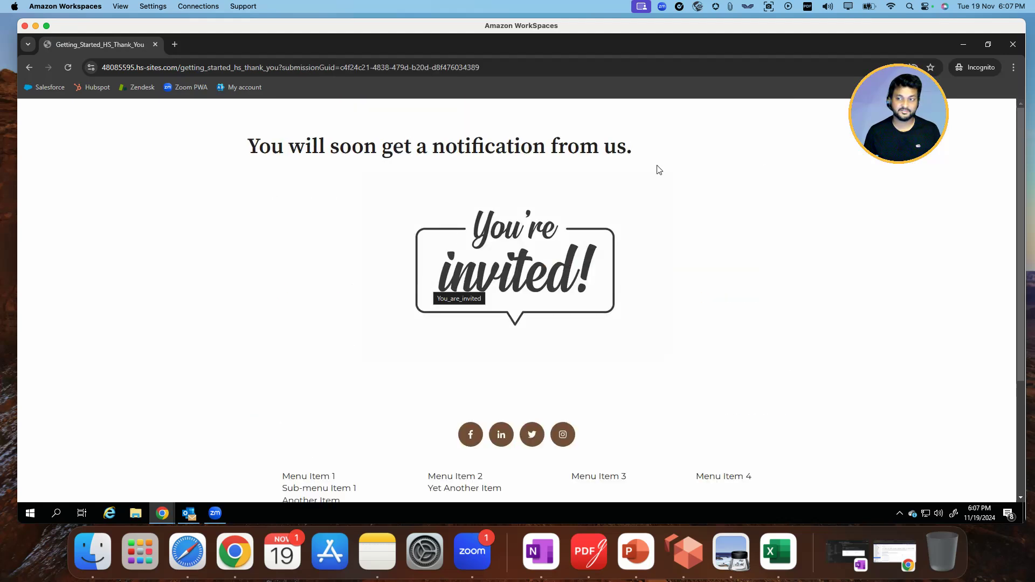
Return to the Zoom webinar to check its registrant total, and look at the workflow's status in HubSpot.
click(964, 48)
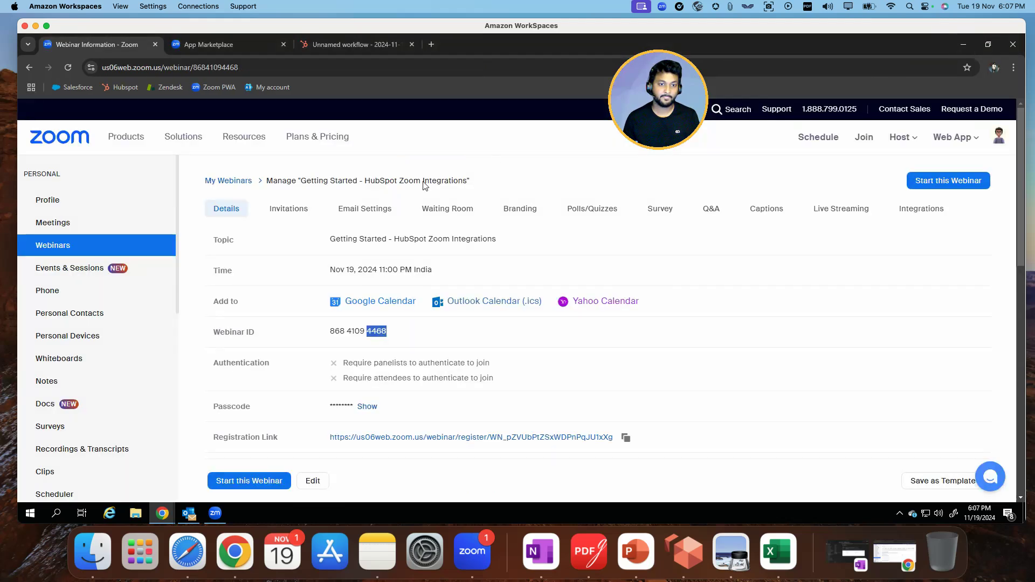
click(301, 211)
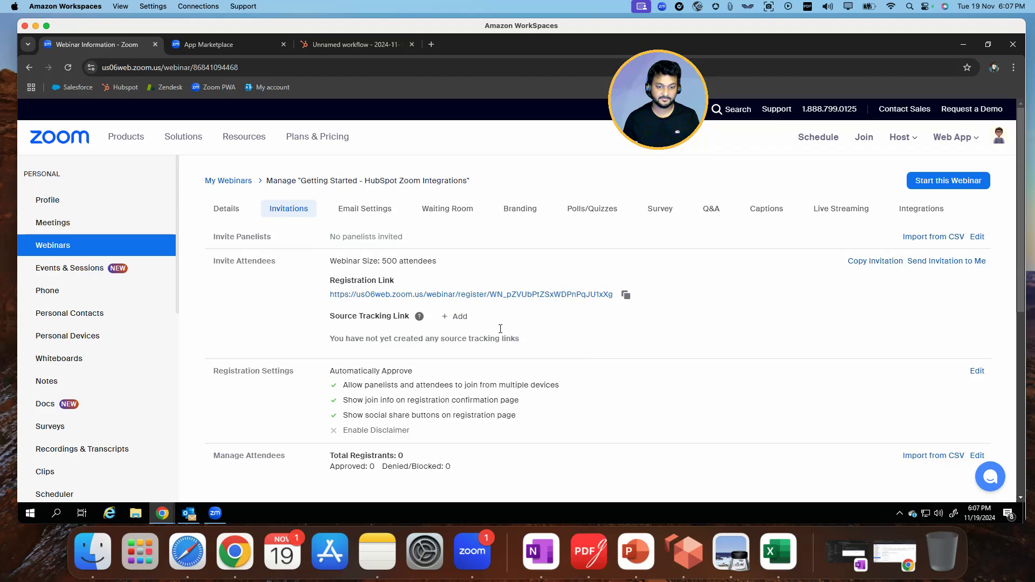
drag(389, 456, 396, 456)
click(510, 461)
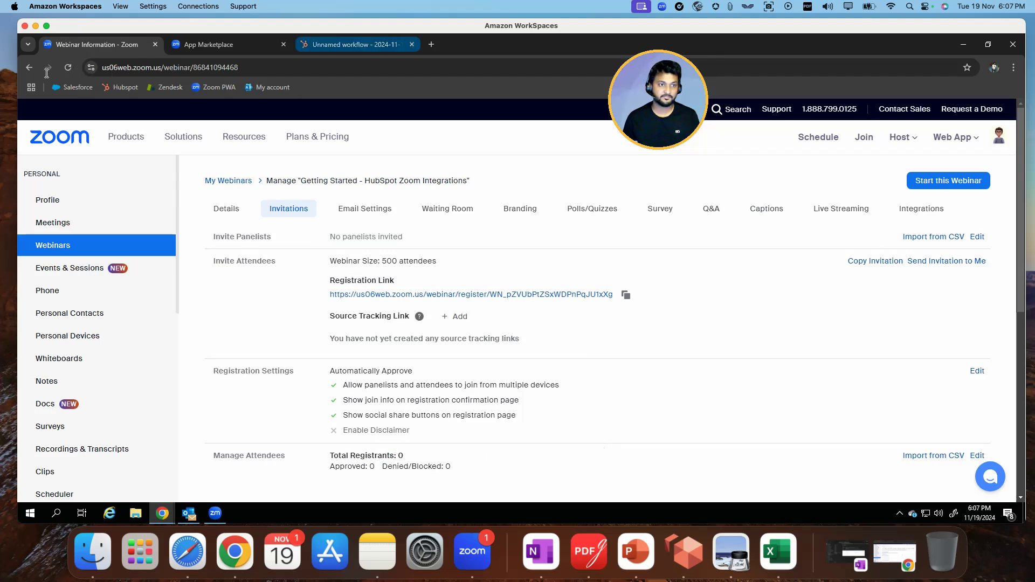
ctrl+click(345, 43)
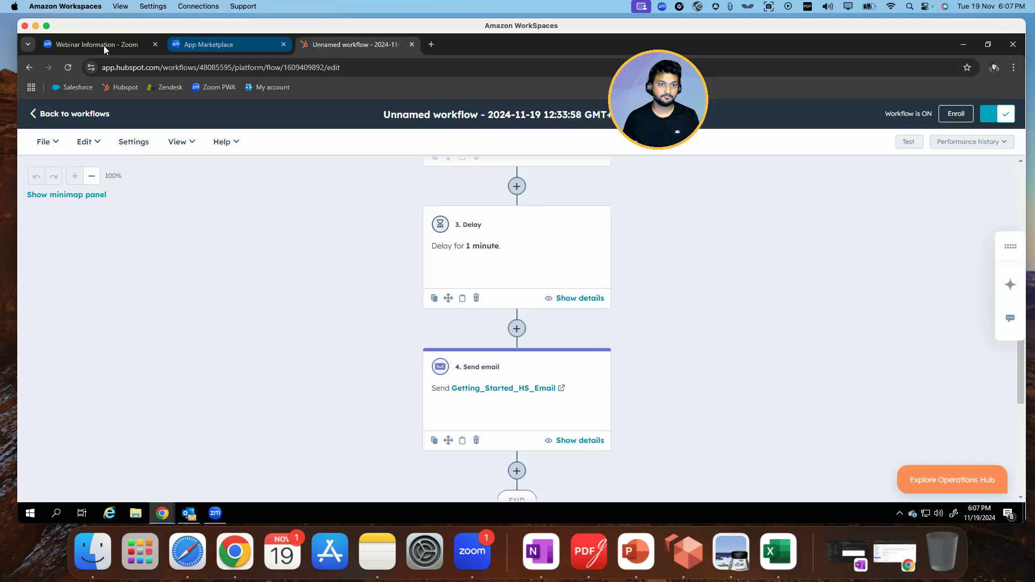
click(105, 45)
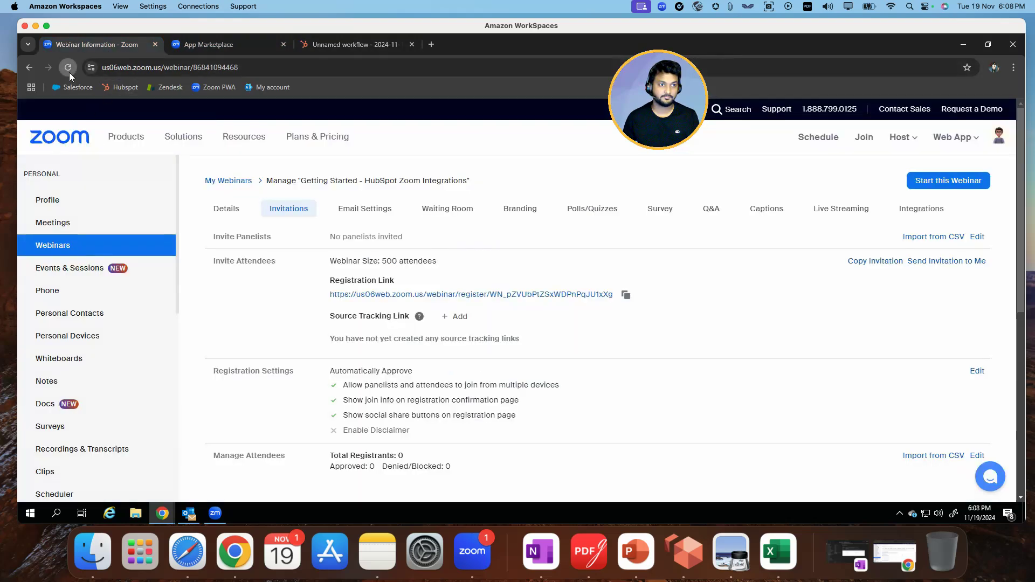
Reload the Zoom webinar page and recheck the total registrants in its invitation information.
click(69, 72)
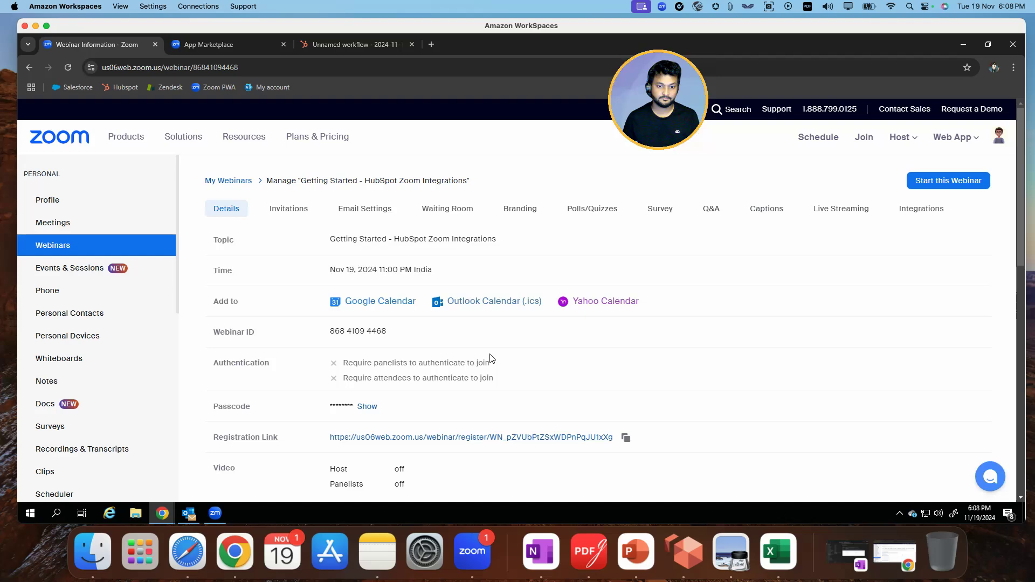
scroll(491, 358, down, 15)
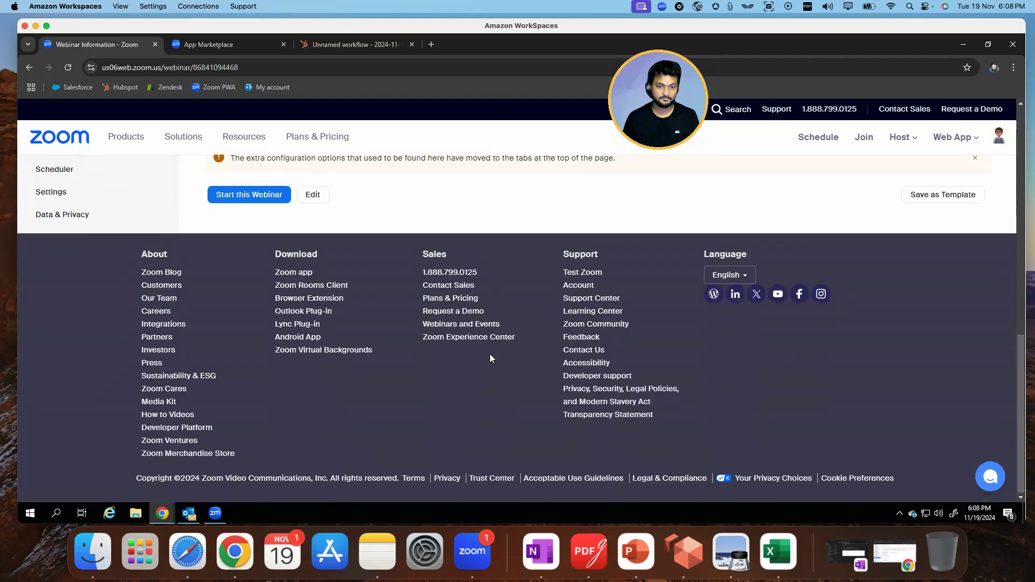
scroll(490, 358, up, 15)
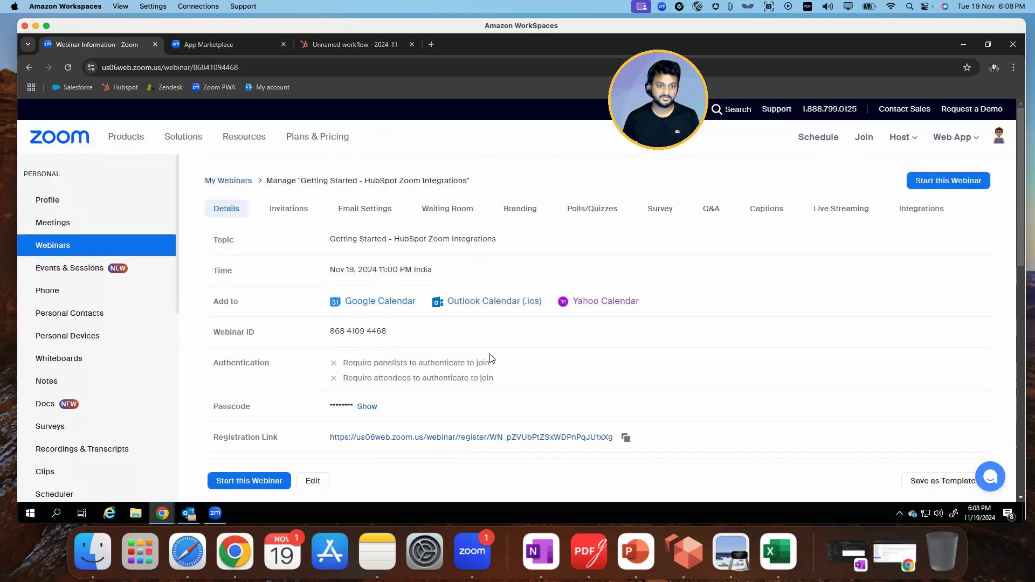
click(296, 216)
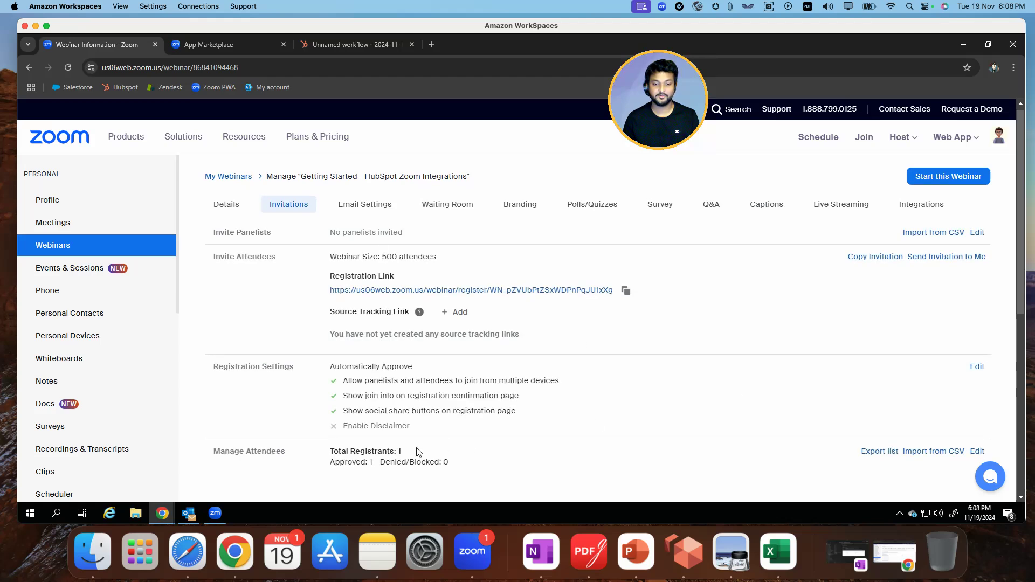
drag(332, 451, 411, 451)
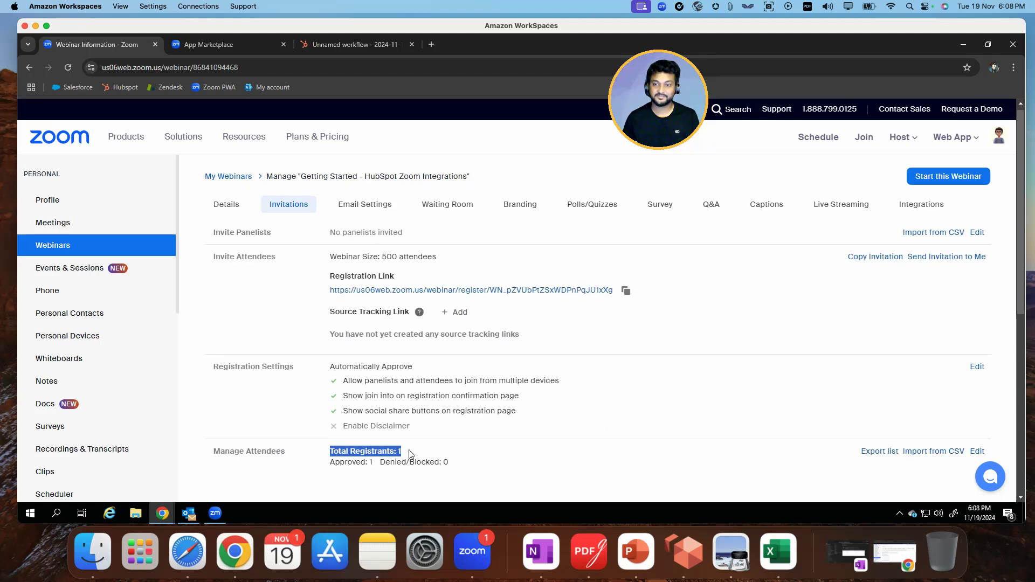
click(813, 470)
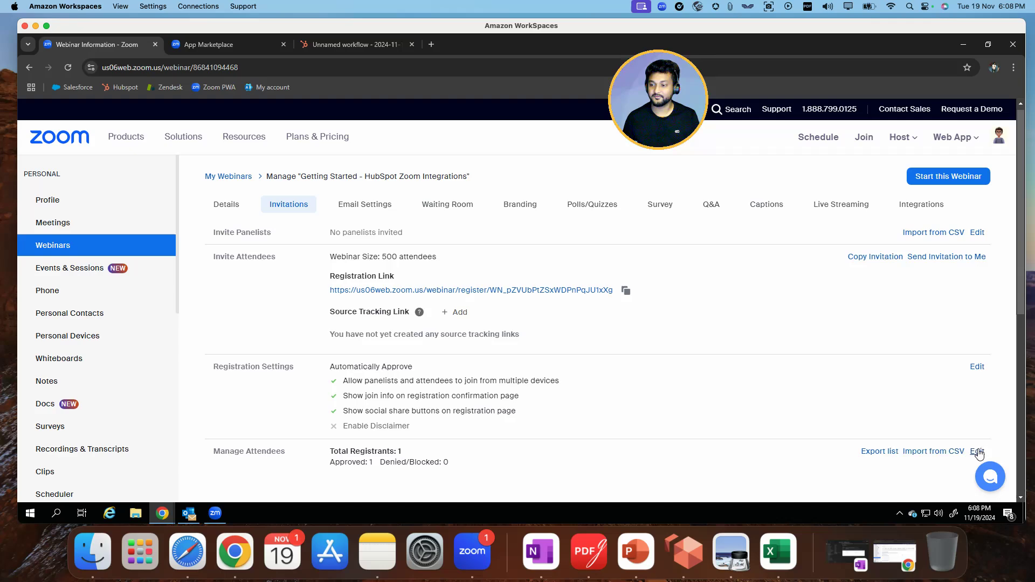
Open the webinar's registrant list, examine the approved registrant's registration time and available actions, and close the list.
click(977, 451)
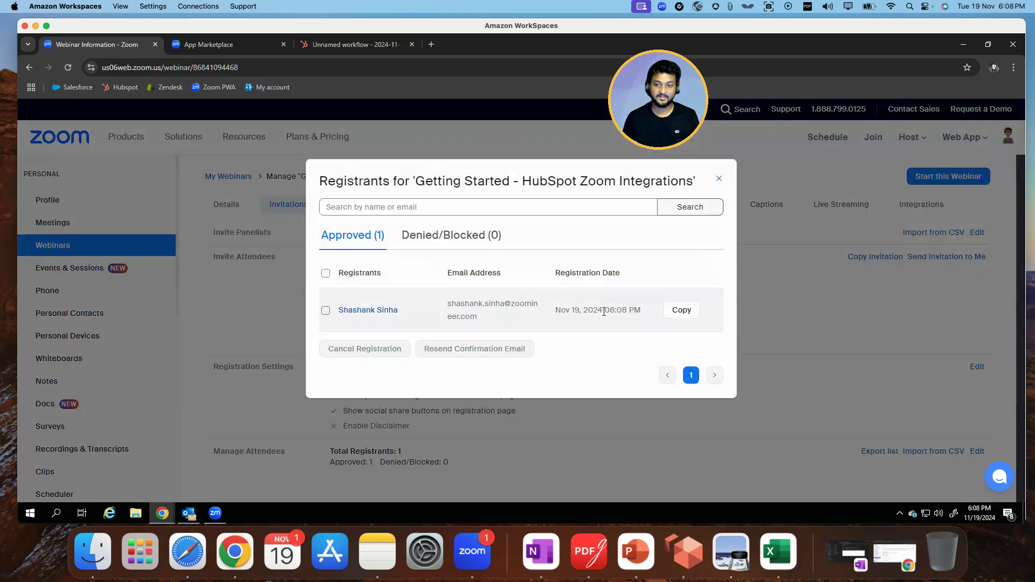
drag(603, 310, 638, 312)
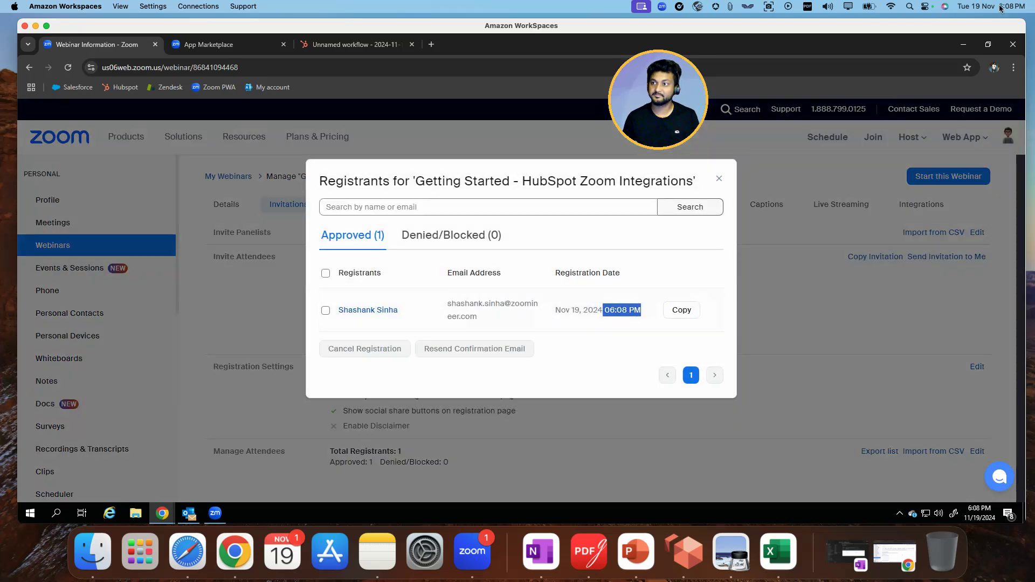
click(677, 307)
click(326, 311)
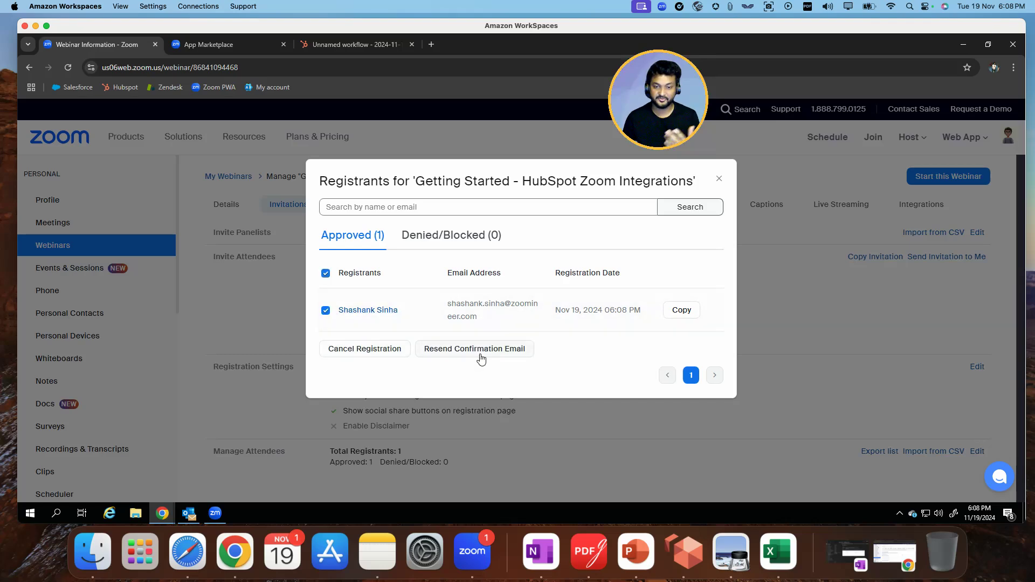
click(719, 179)
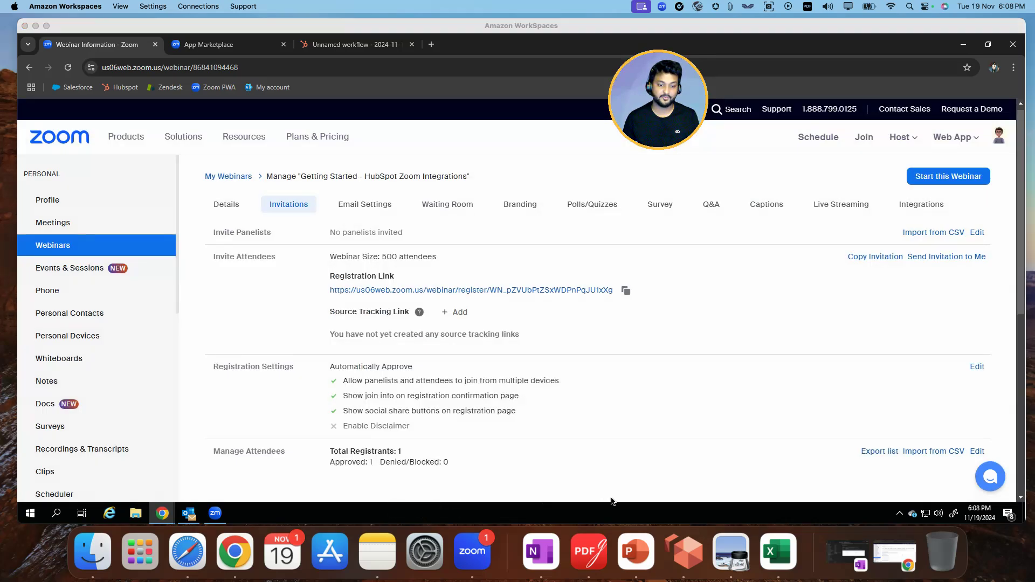
Switch to the HubSpot workflow, rename it "HubSpot WorkFlow", and save the name.
click(356, 45)
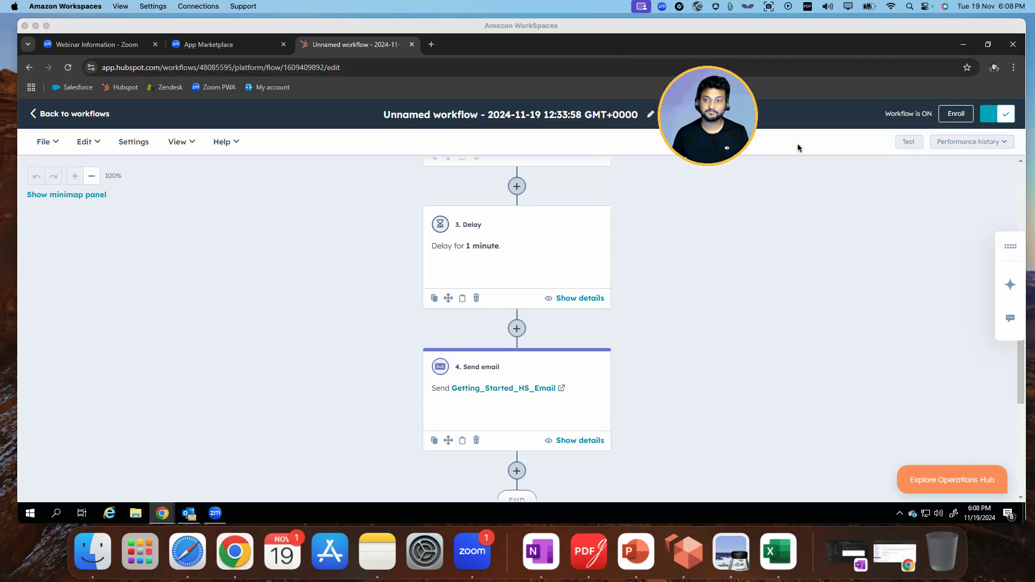
click(650, 116)
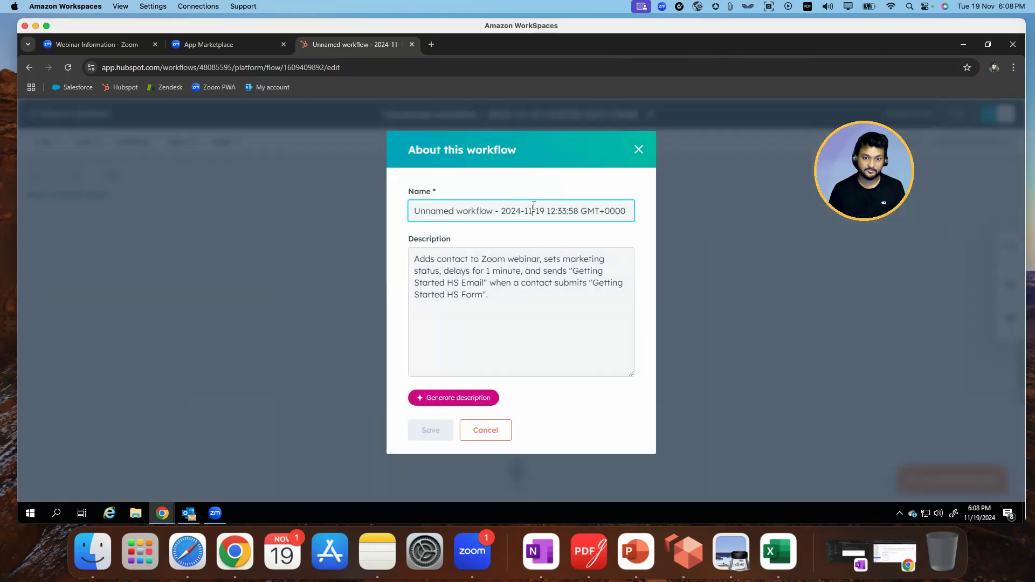
triple_click(533, 210)
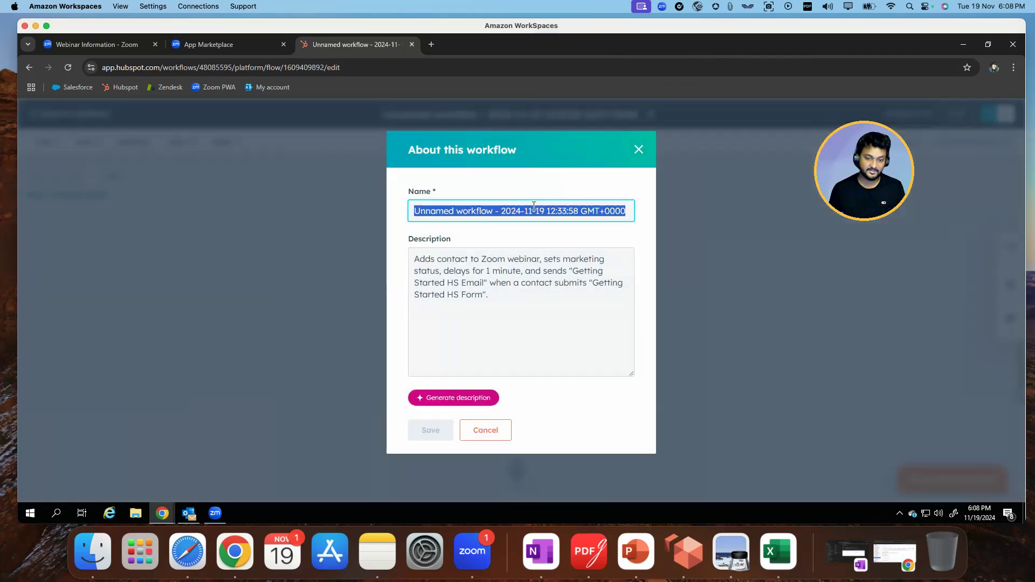
text(HubSpot WorkFlow)
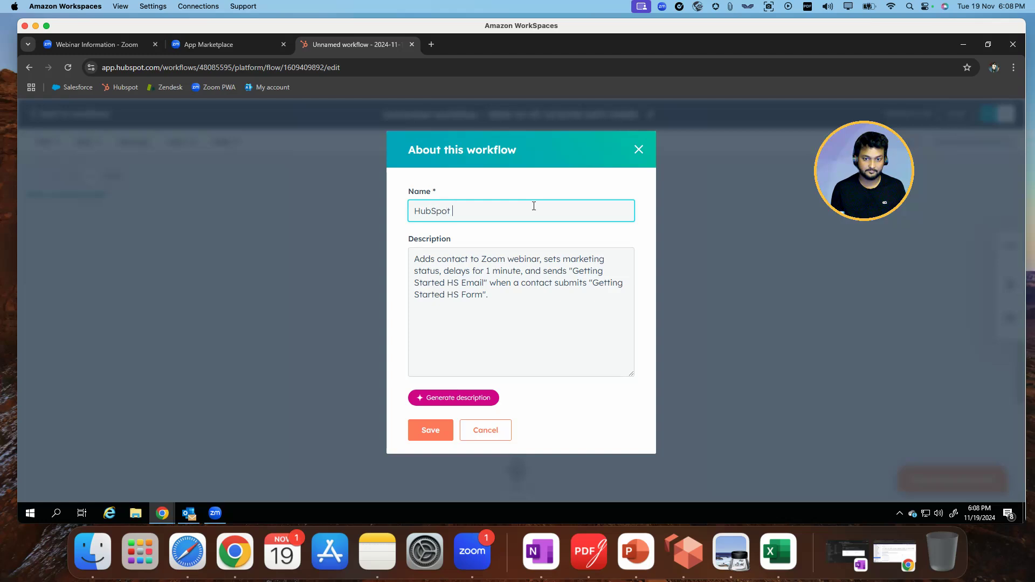
click(429, 430)
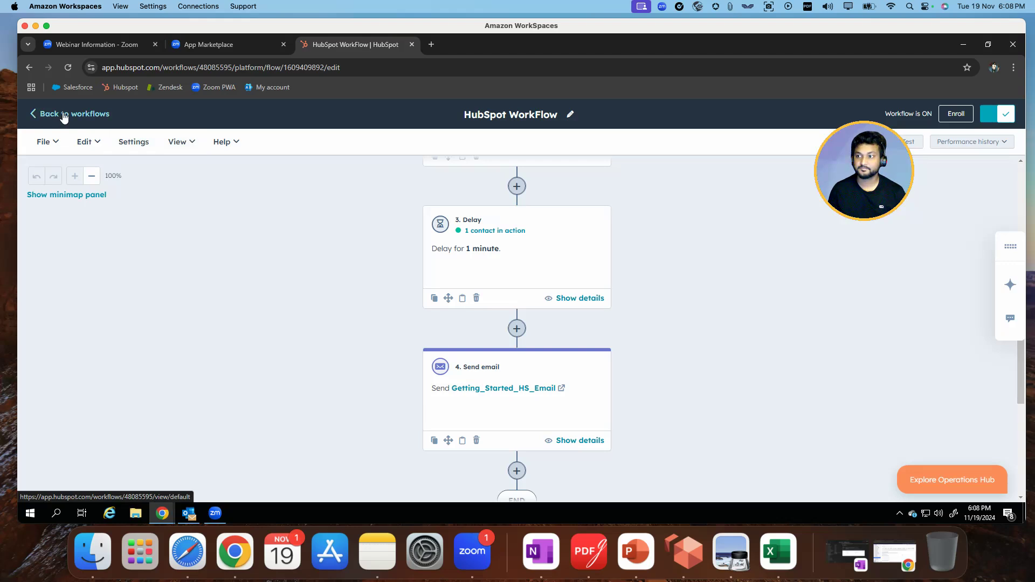
Leave the workflow editor for the CRM contacts, open the new form submitter's record, and examine its overview and activities.
click(63, 114)
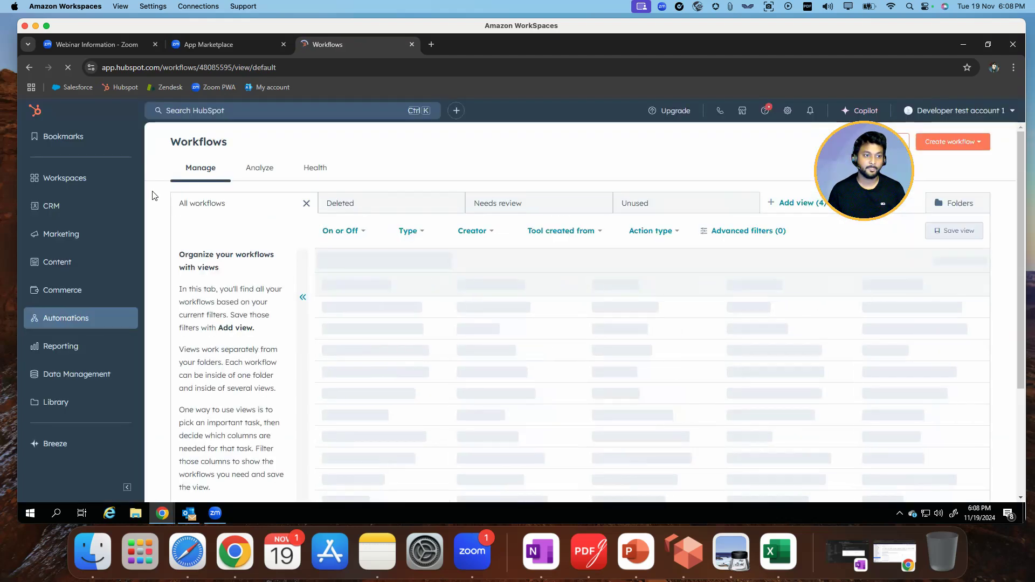
mouse_move(126, 213)
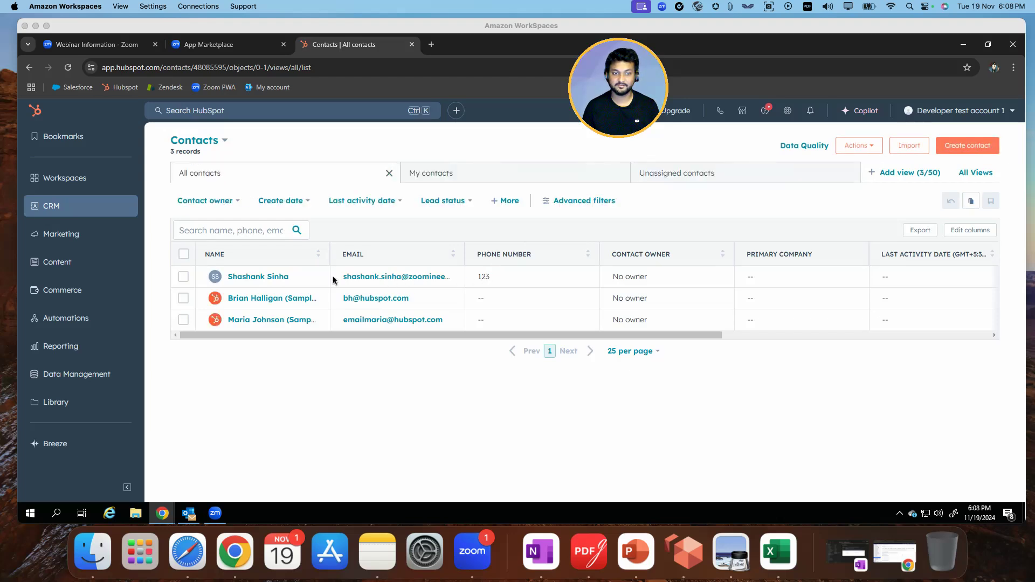
click(248, 278)
click(248, 279)
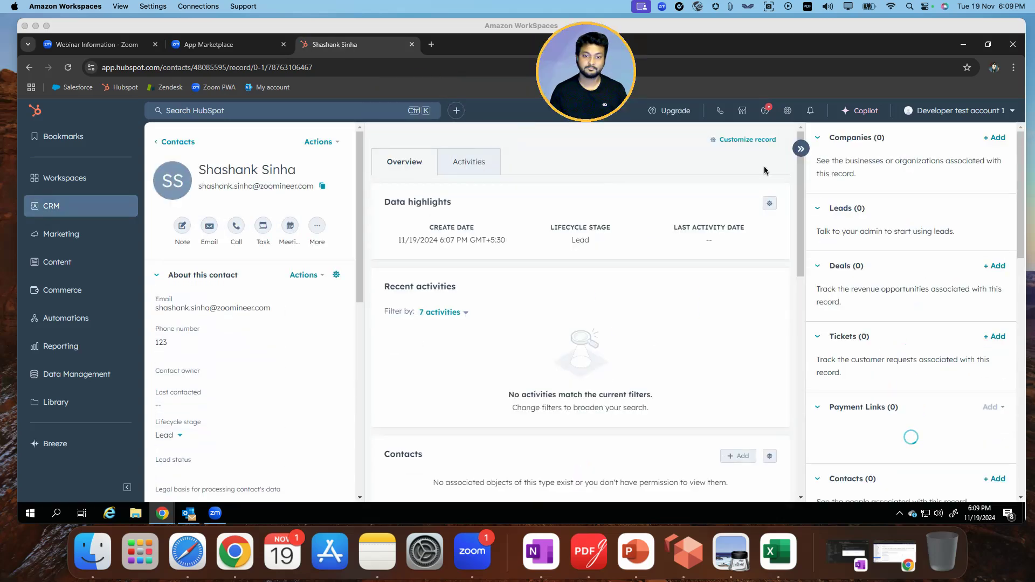
click(462, 242)
scroll(723, 372, down, 12)
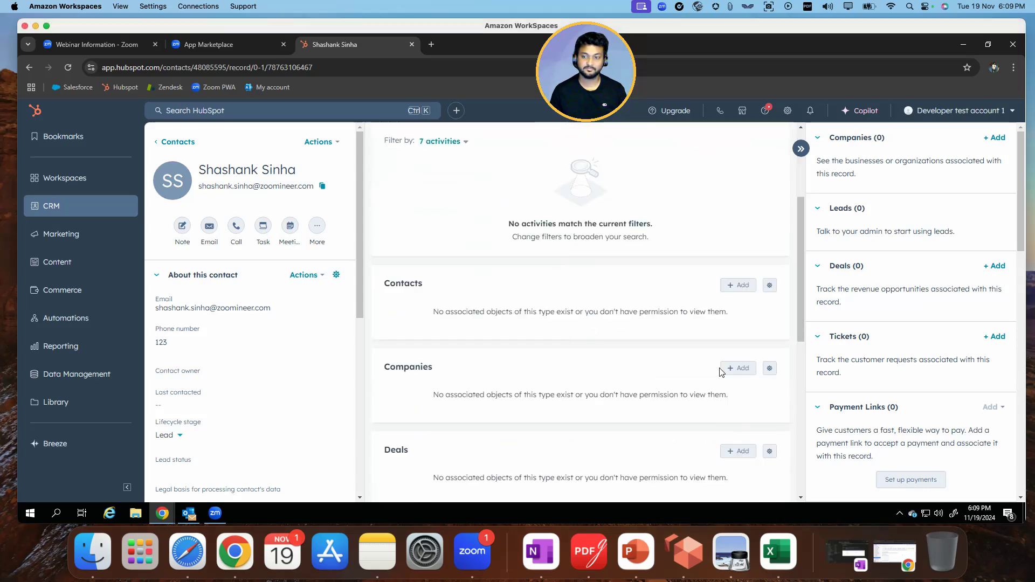
Leave the contact record for the marketing campaigns and open Getting_Started_HS_Campaign.
scroll(720, 367, up, 15)
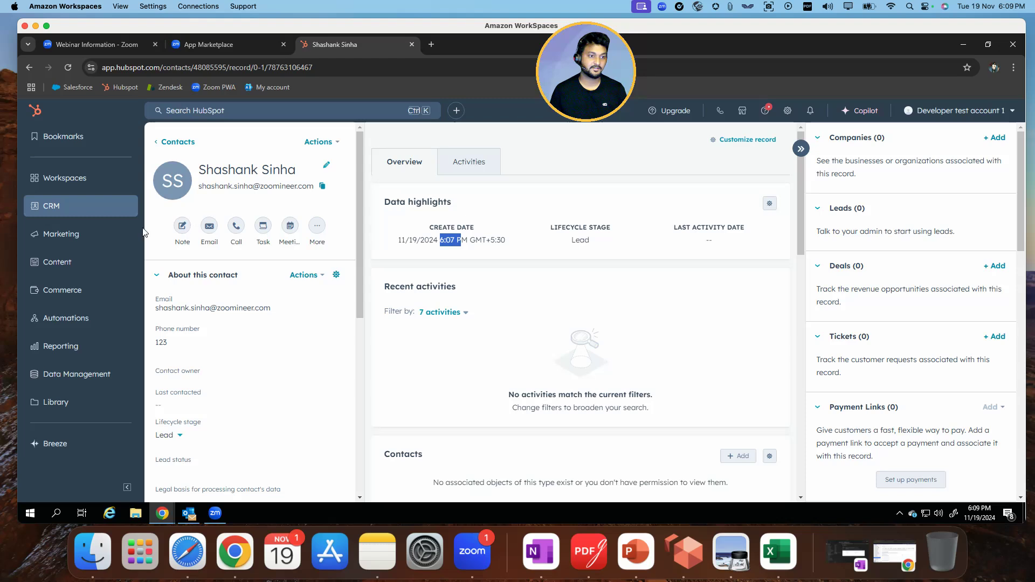
click(126, 238)
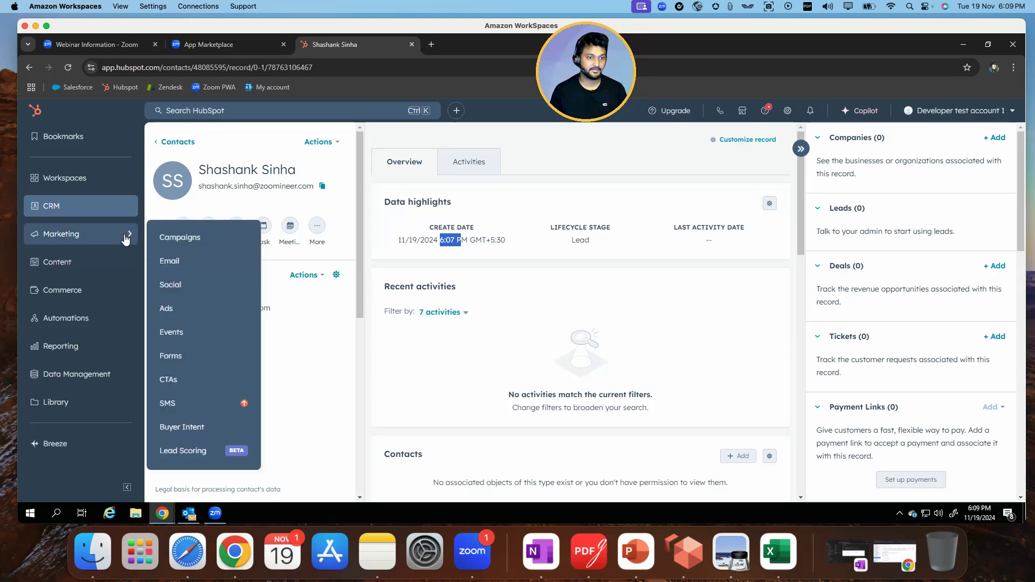
click(189, 239)
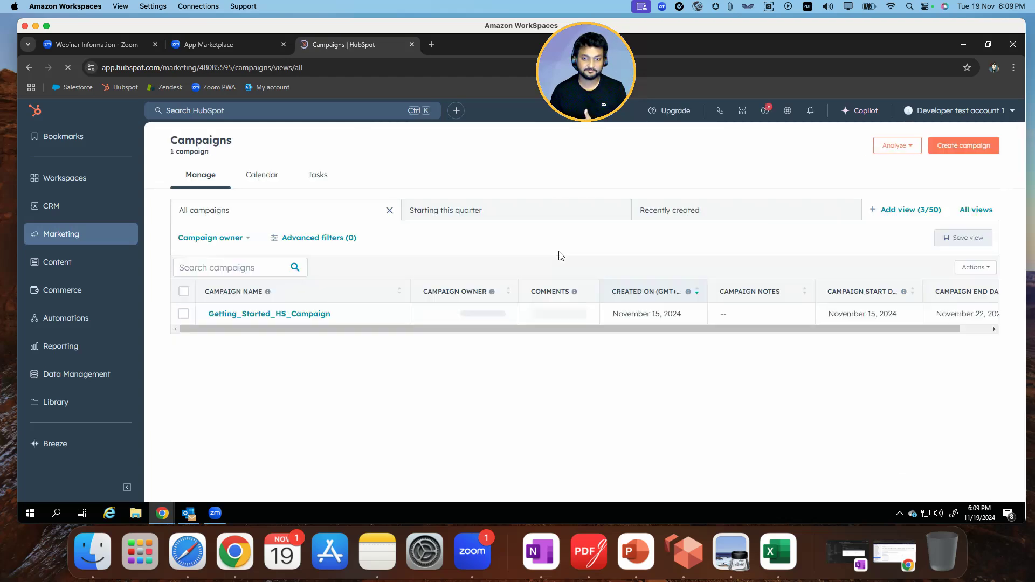
click(259, 318)
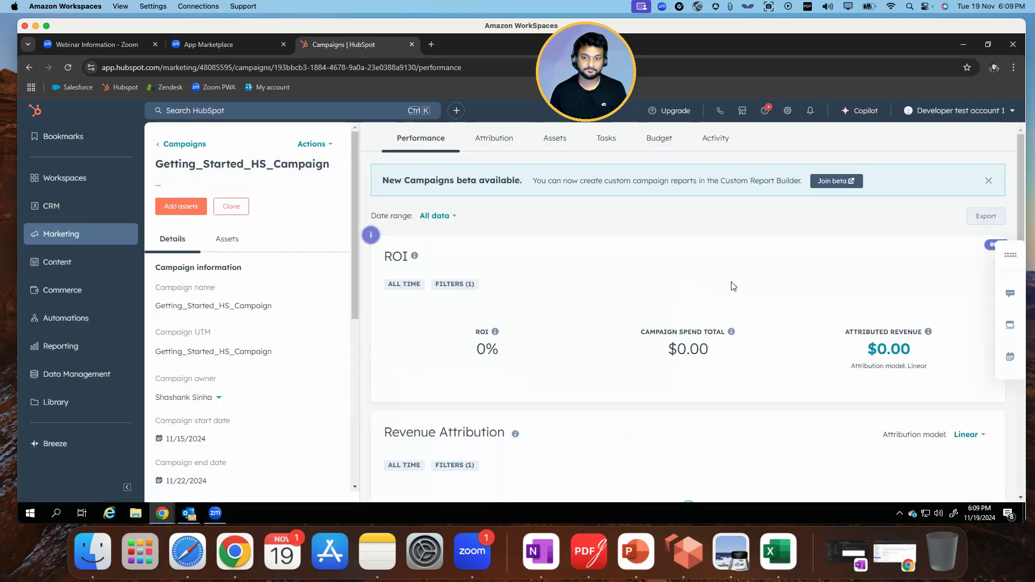
Examine the campaign's influenced contacts, website traffic and monthly influence chart, and dismiss the ROI insights survey.
scroll(731, 304, down, 7)
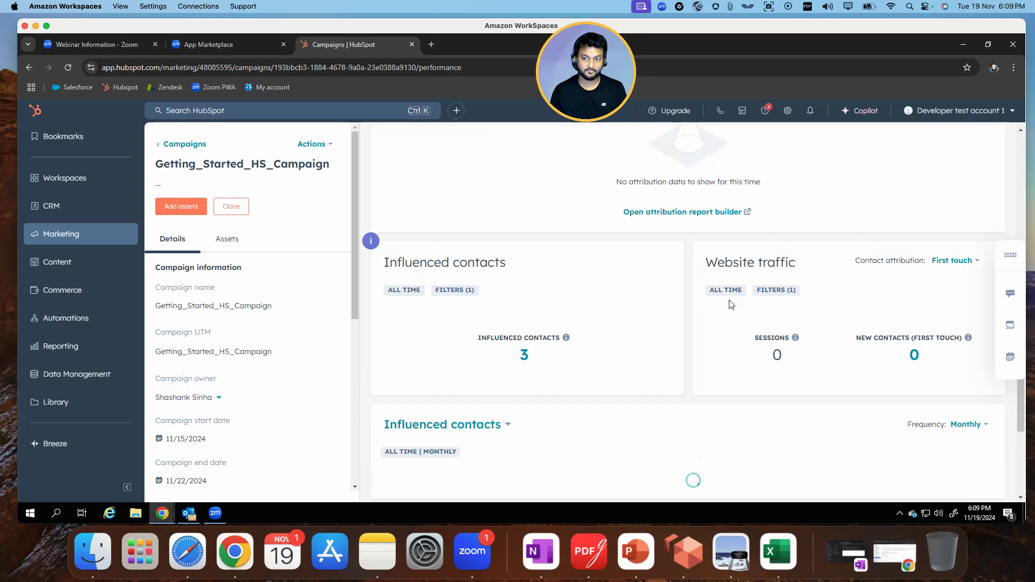
scroll(731, 304, down, 1)
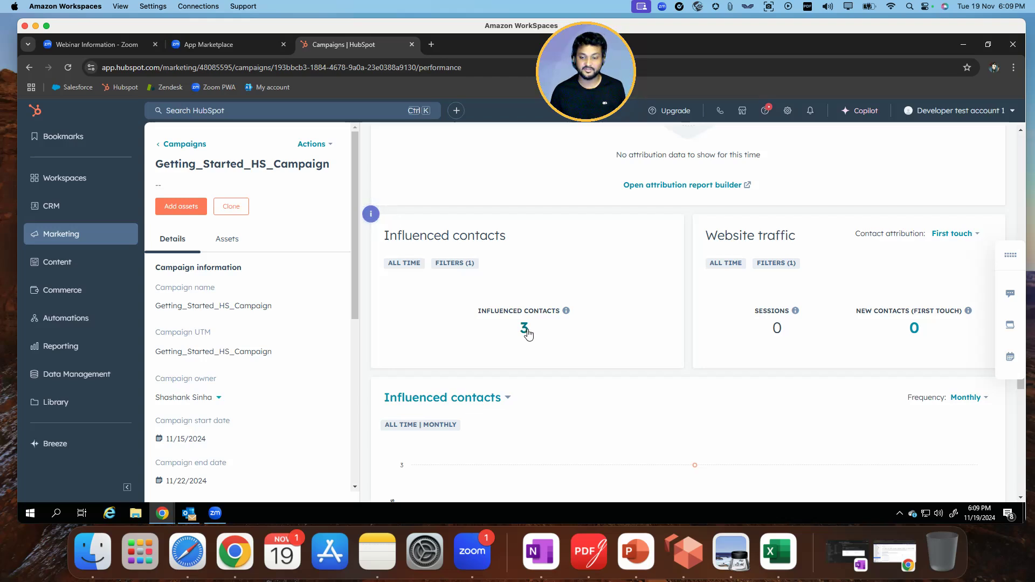
scroll(526, 330, down, 6)
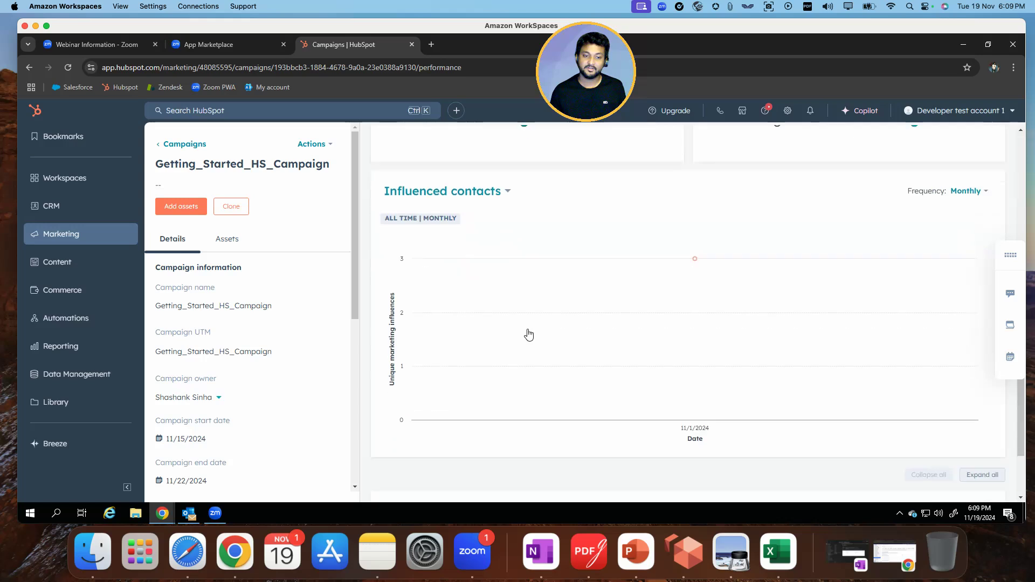
scroll(527, 356, up, 8)
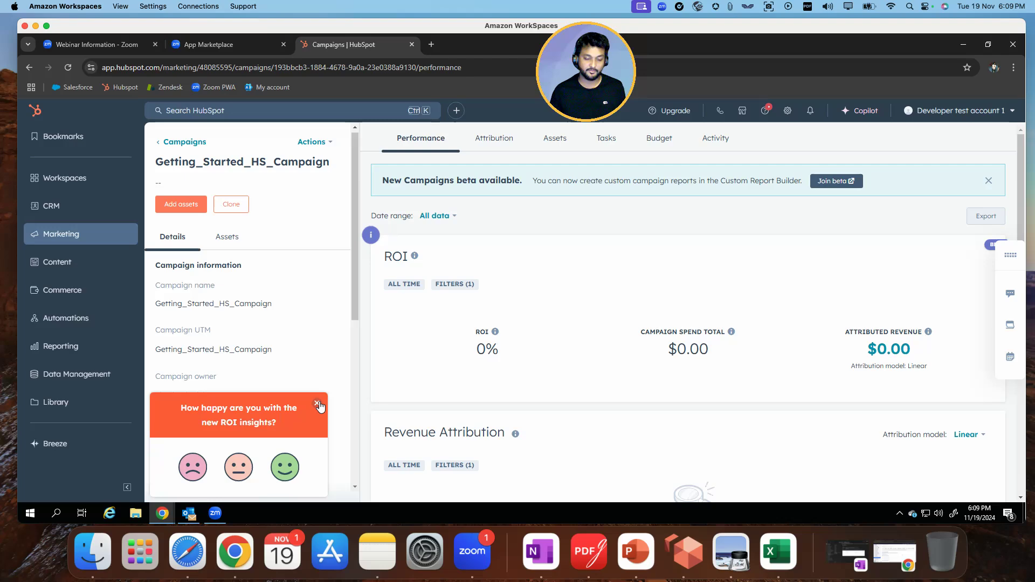
click(316, 404)
Switch to Outlook, open the "Getting Started - HubSpot Zoom Integrations Confirmation" email, and read its webinar and joining details.
click(190, 514)
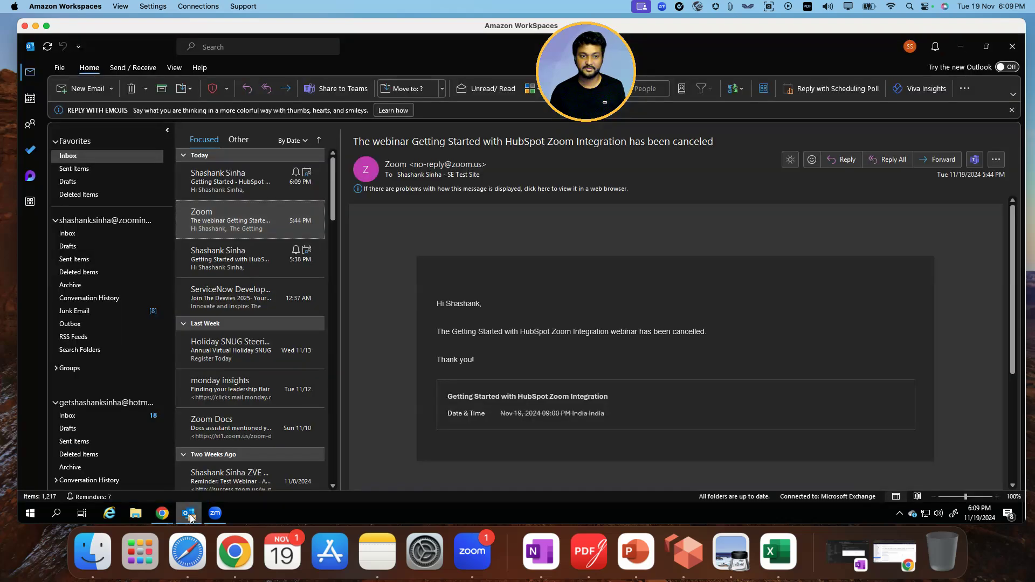
click(232, 184)
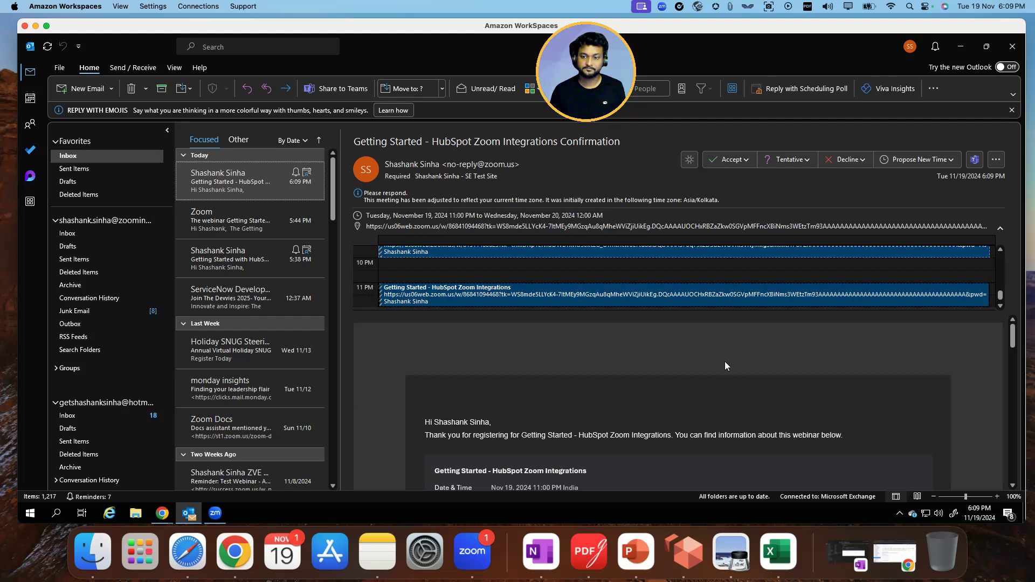
scroll(720, 361, down, 2)
scroll(721, 361, down, 8)
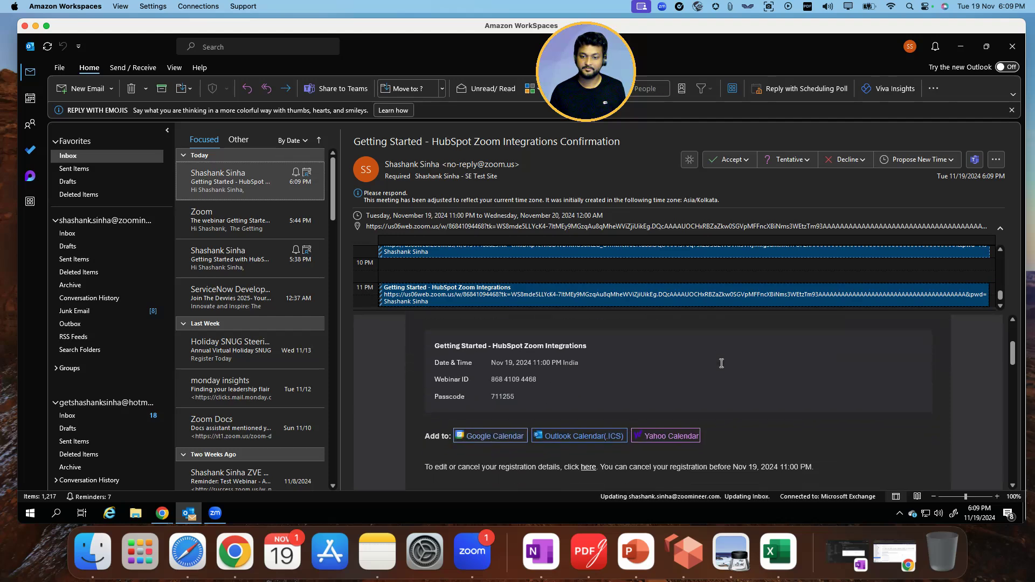
scroll(909, 374, down, 5)
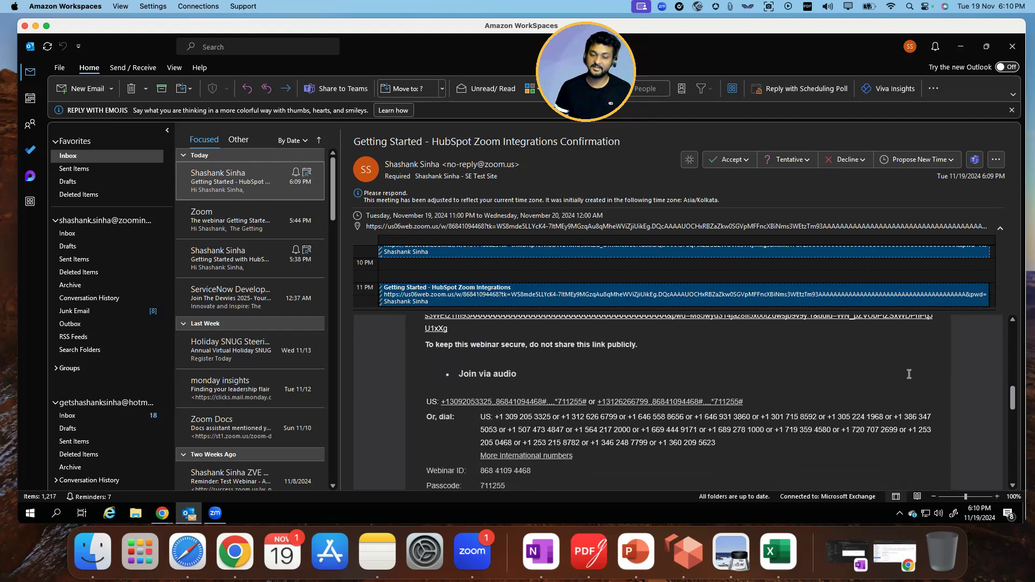
scroll(909, 374, up, 15)
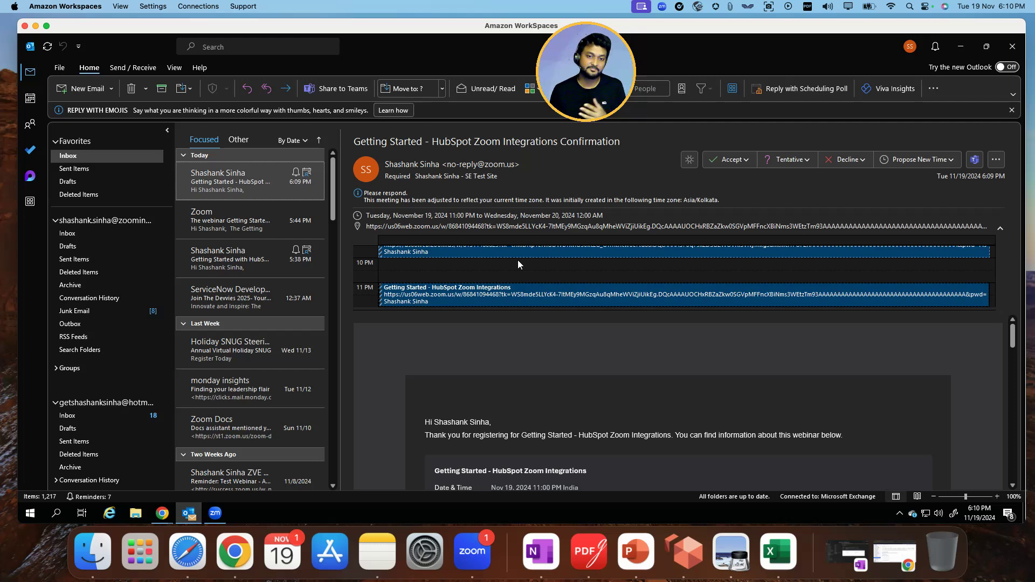
scroll(545, 285, up, 5)
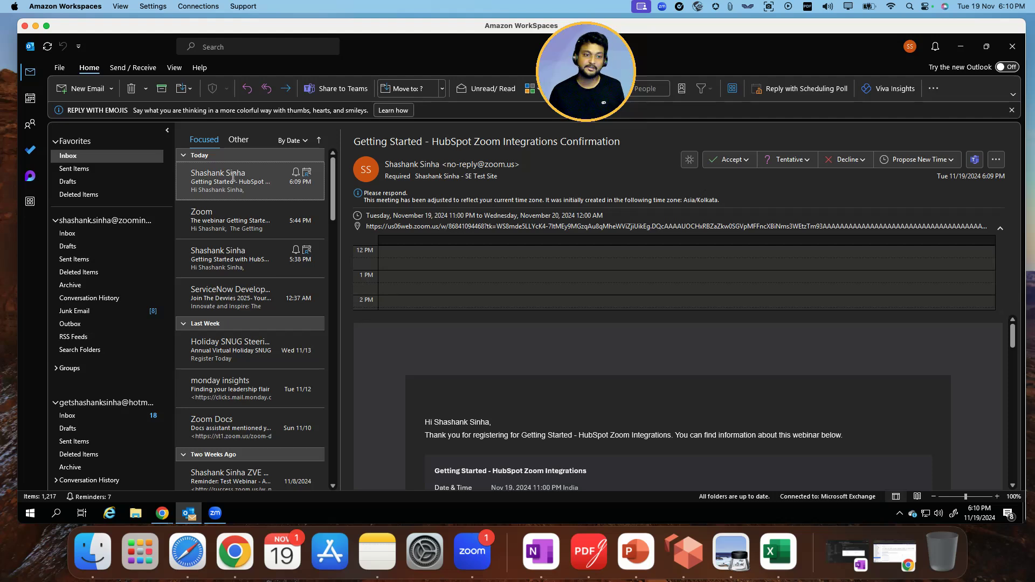
Check the calendar's November 19 entries for the webinar, and return through the inbox to the HubSpot campaign.
click(31, 98)
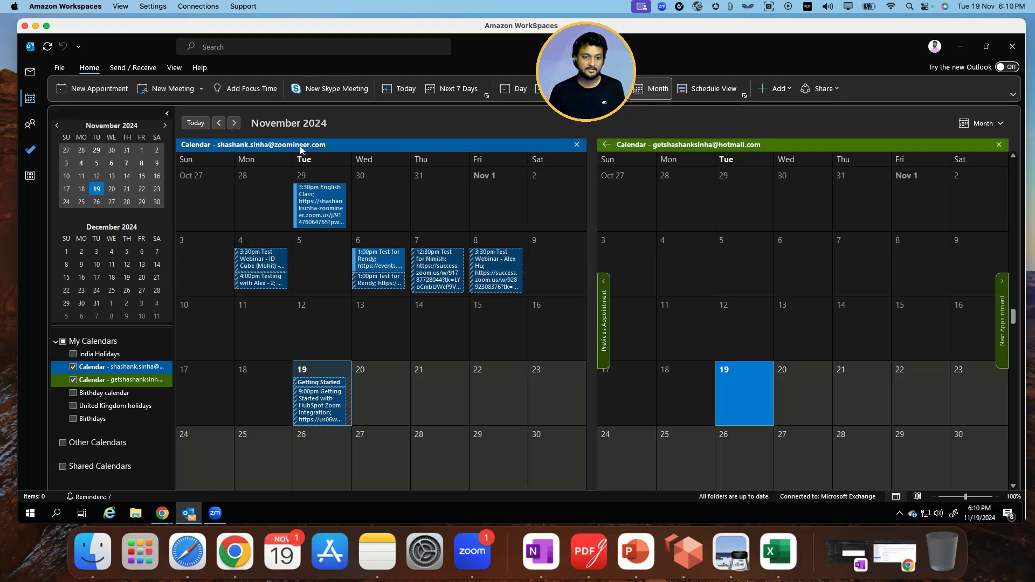
click(330, 372)
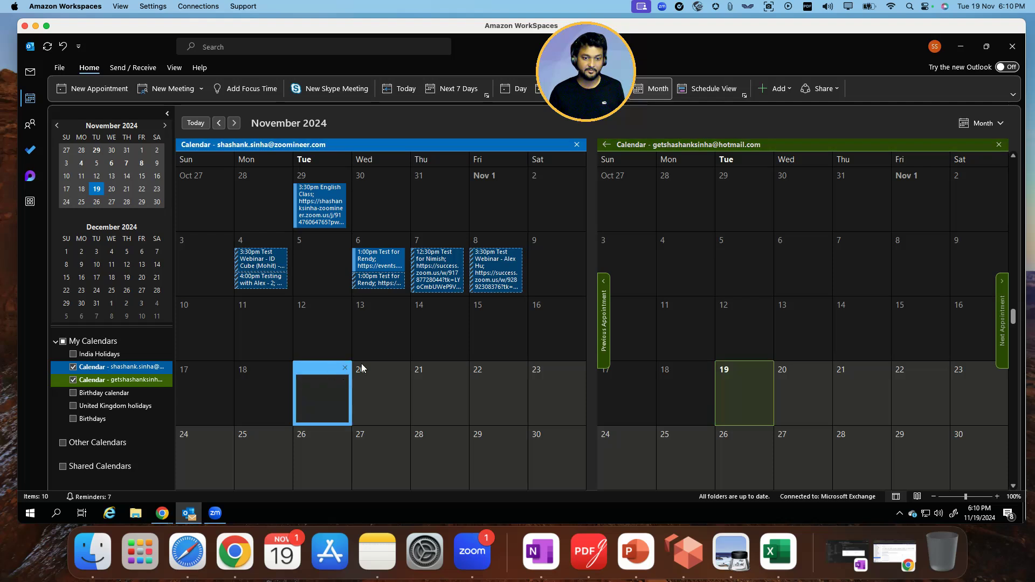
click(345, 398)
mouse_move(313, 399)
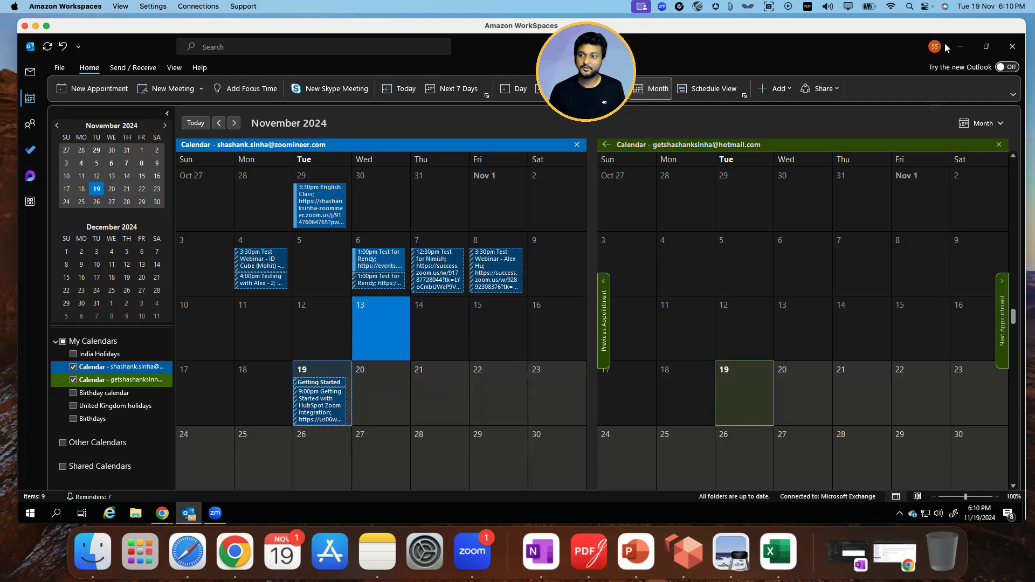
click(30, 71)
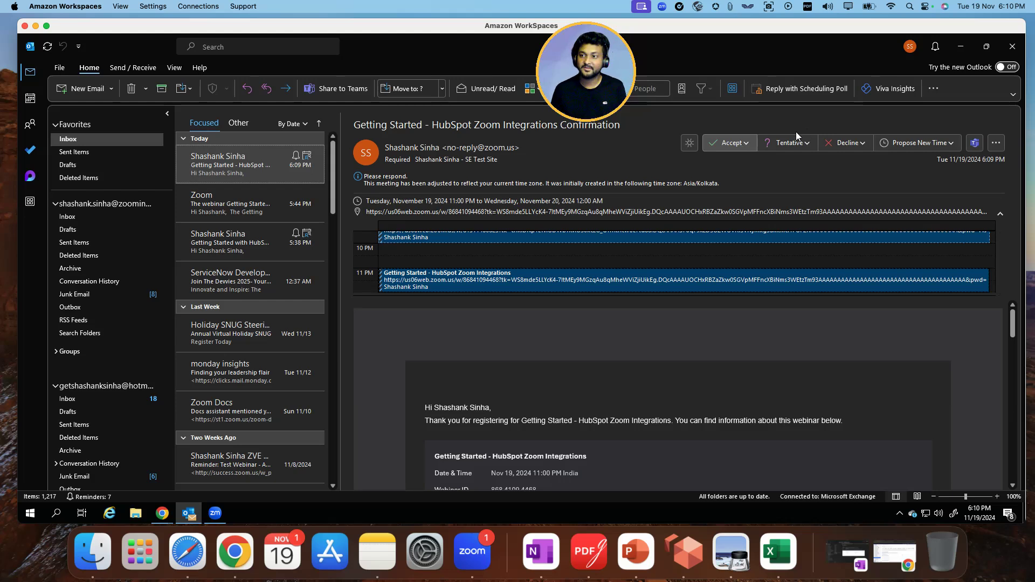
click(959, 47)
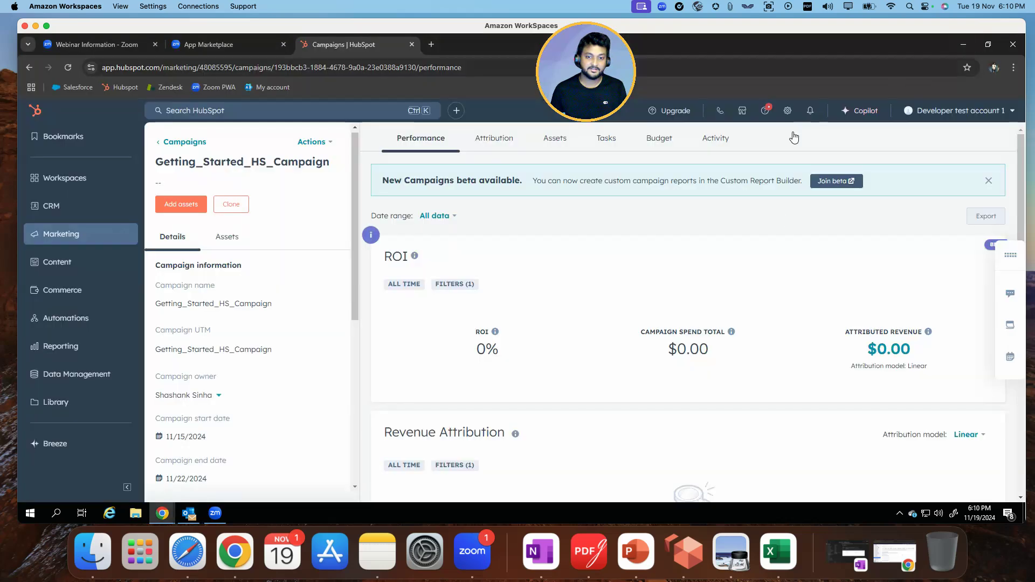